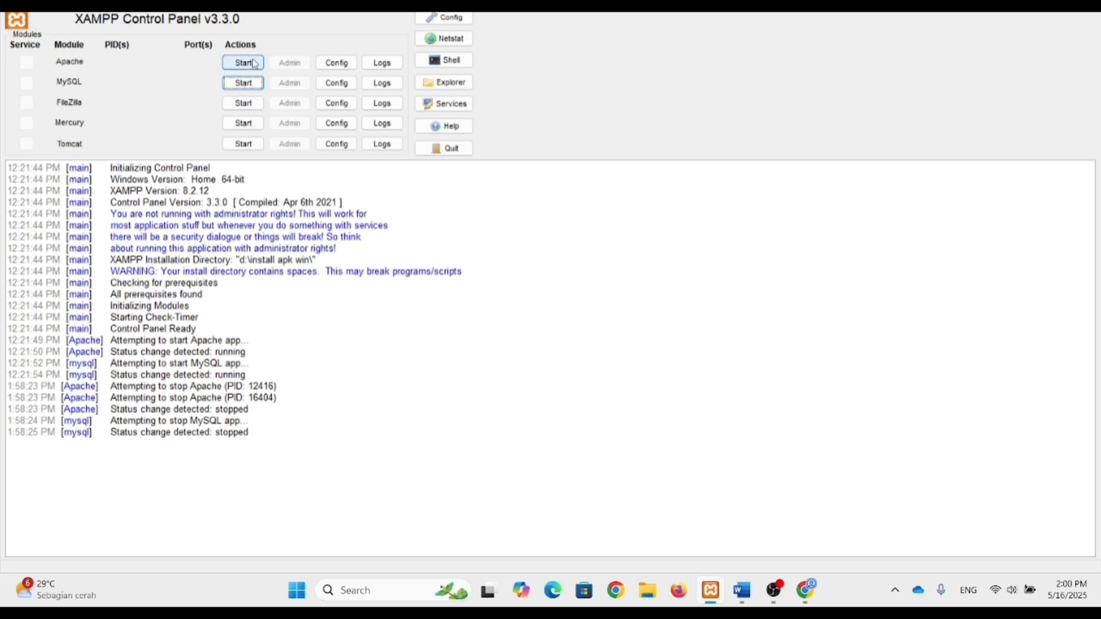
Step: Start the Apache and MySQL services in the XAMPP Control Panel
left_click(255, 64)
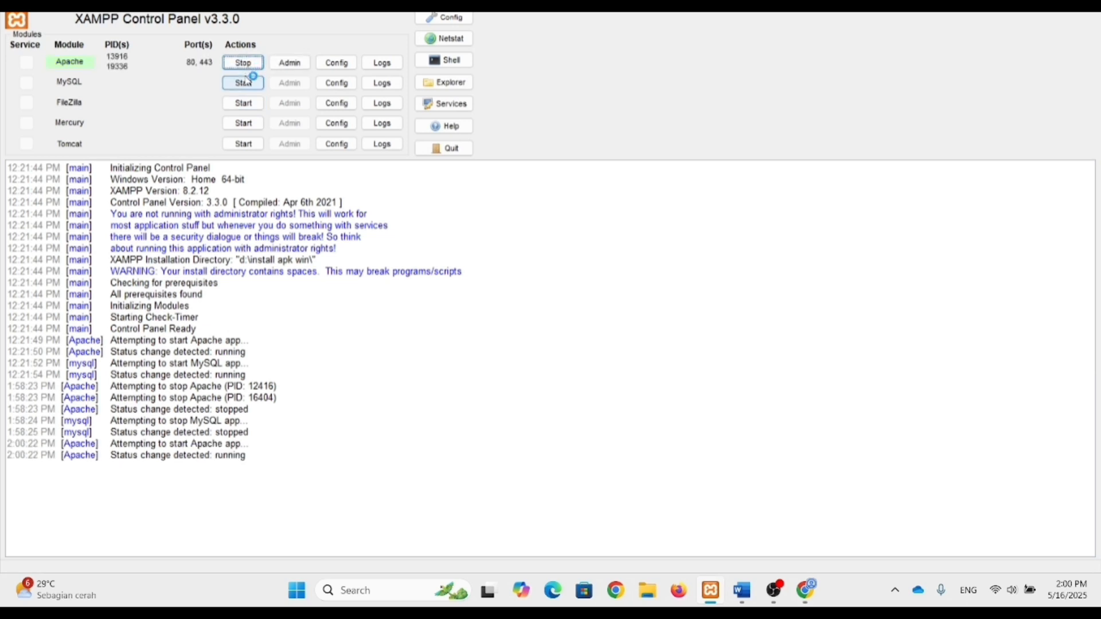
left_click(253, 83)
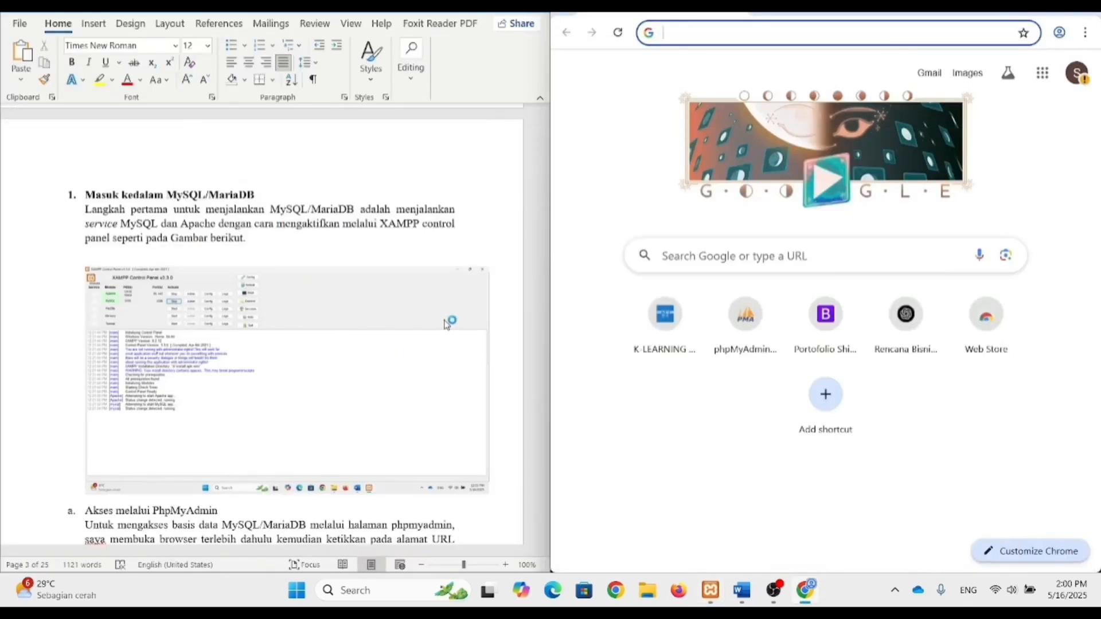
scroll(367, 367, "down", 3)
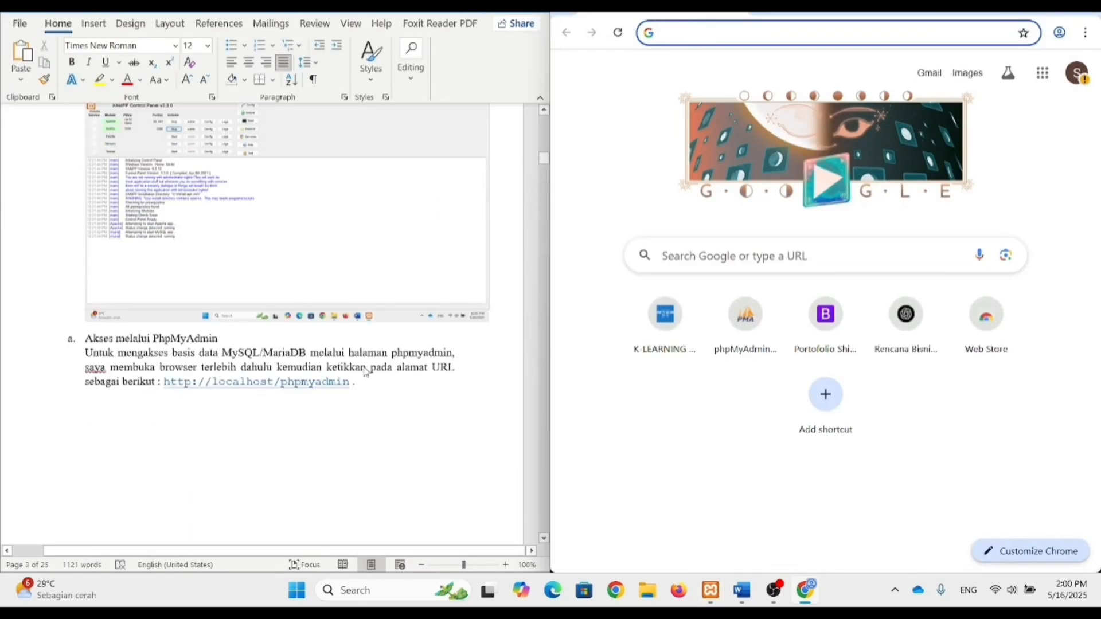
left_click(348, 384)
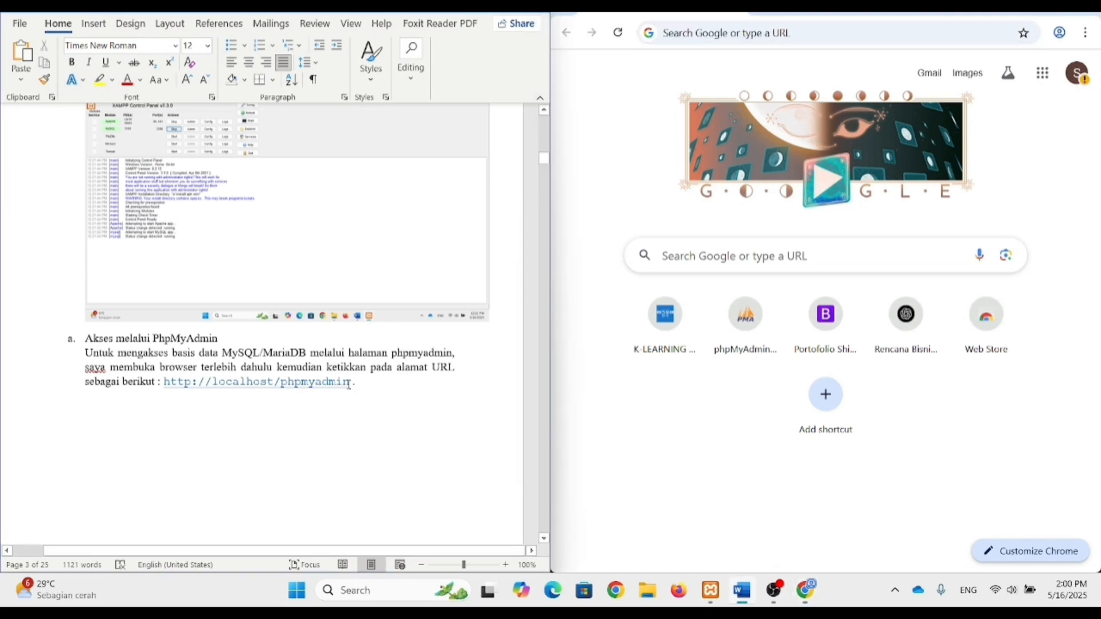
left_click_drag(349, 384, 161, 383)
key("ctrl+c")
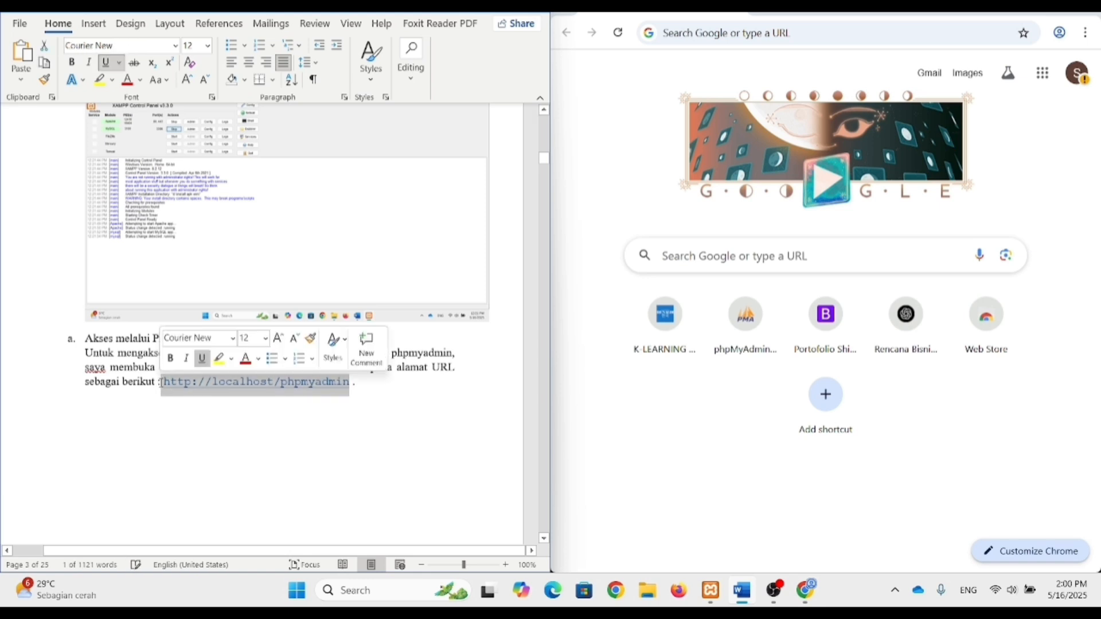
left_click(775, 32)
key("ctrl+v")
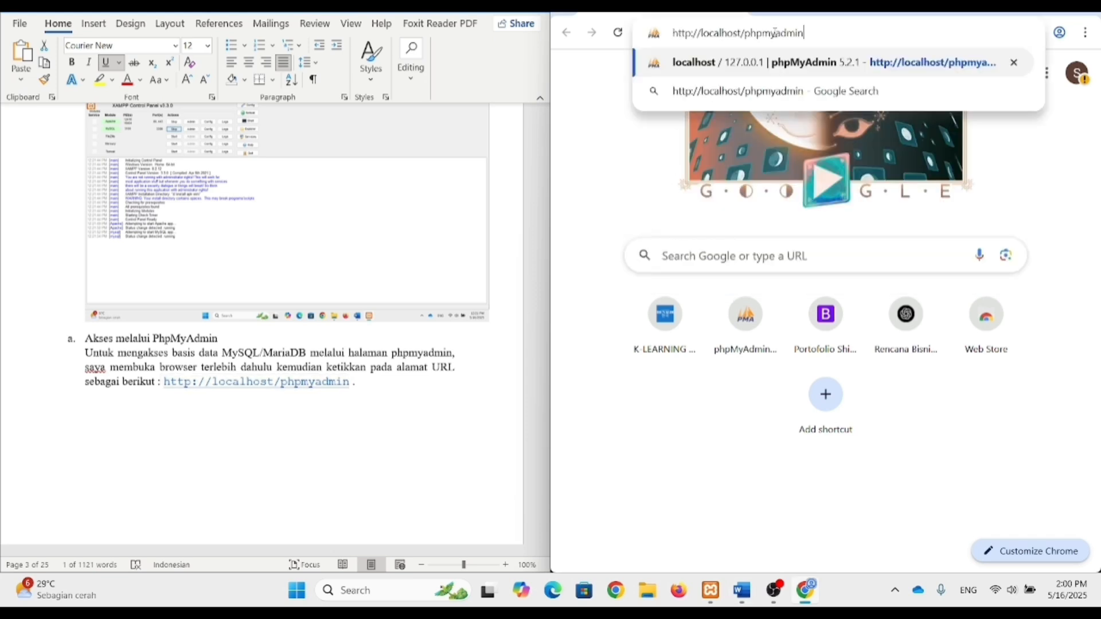
key("Return")
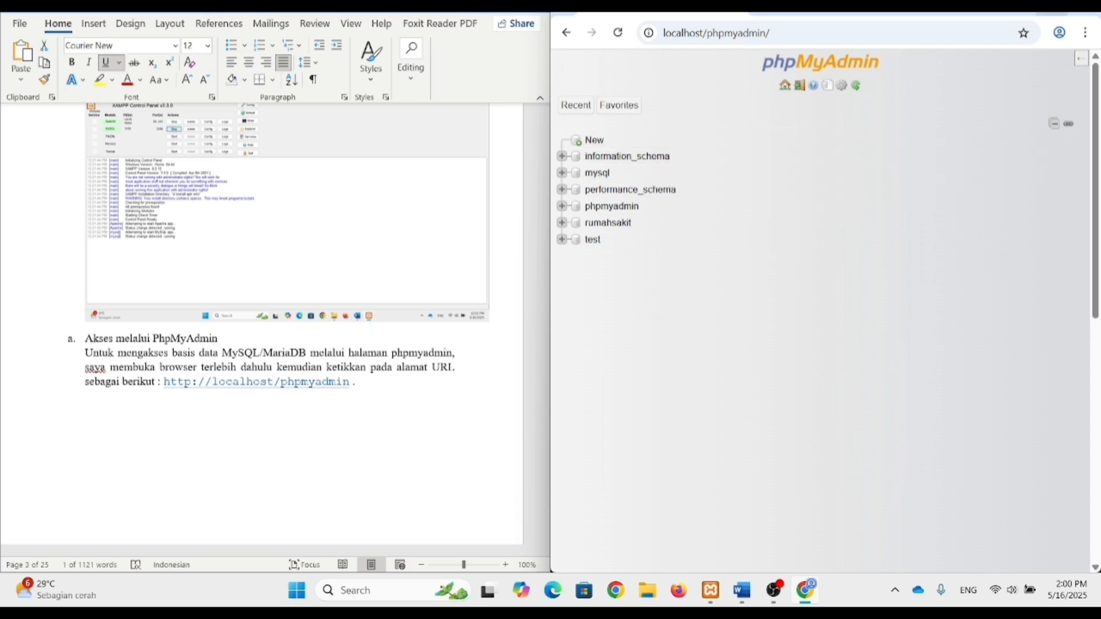
Step: Narrow phpMyAdmin's navigation panel to fit the database names, and place the browser back beside the Word document
left_click(1051, 7)
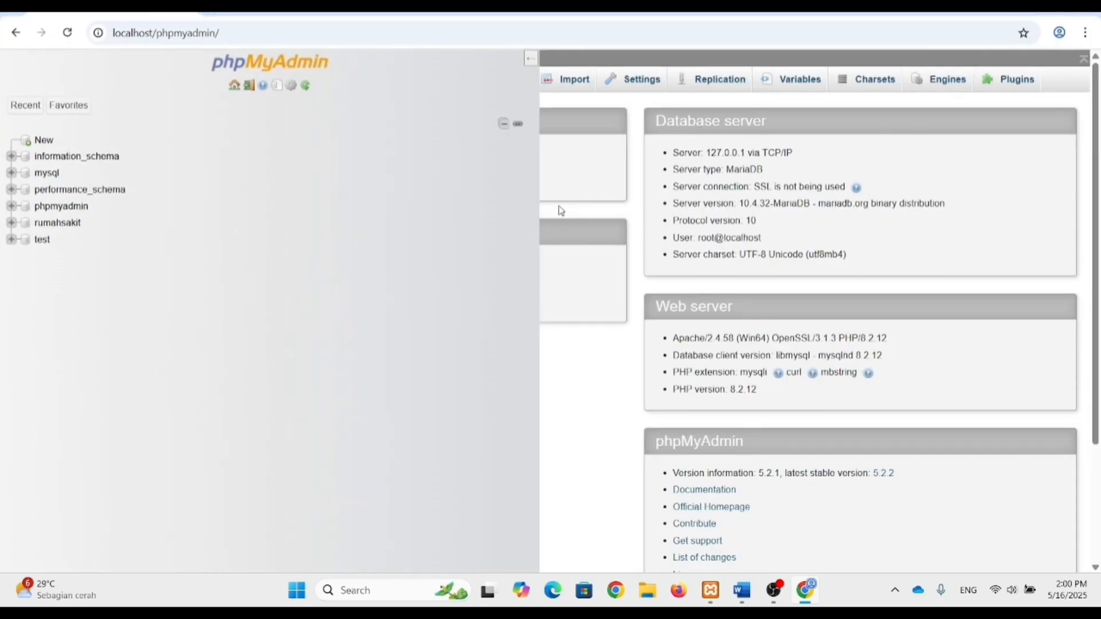
left_click(531, 59)
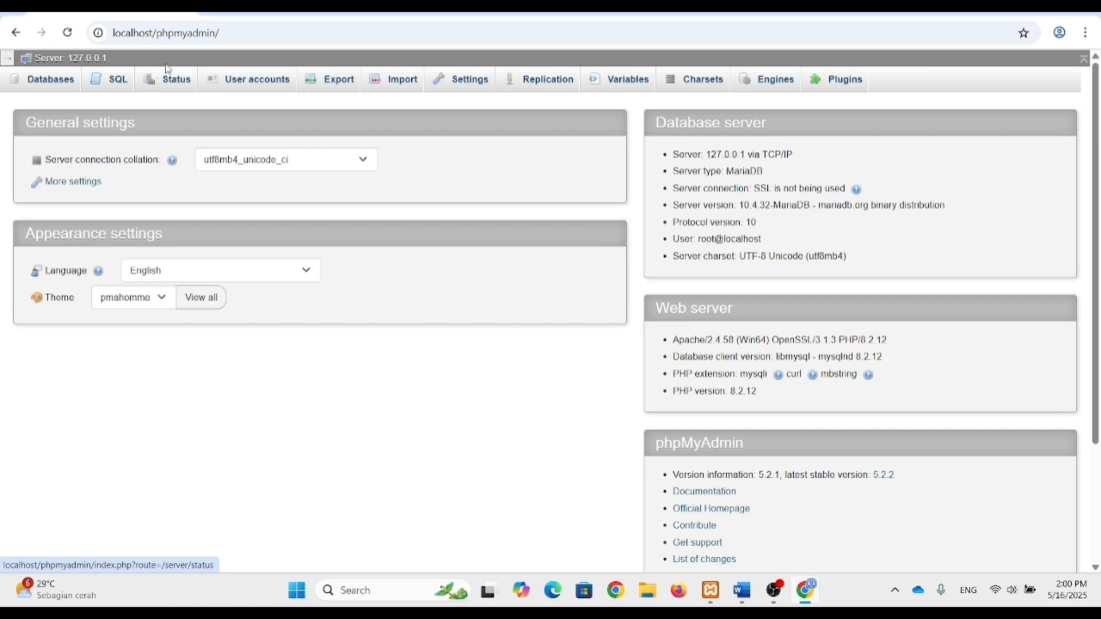
left_click(5, 59)
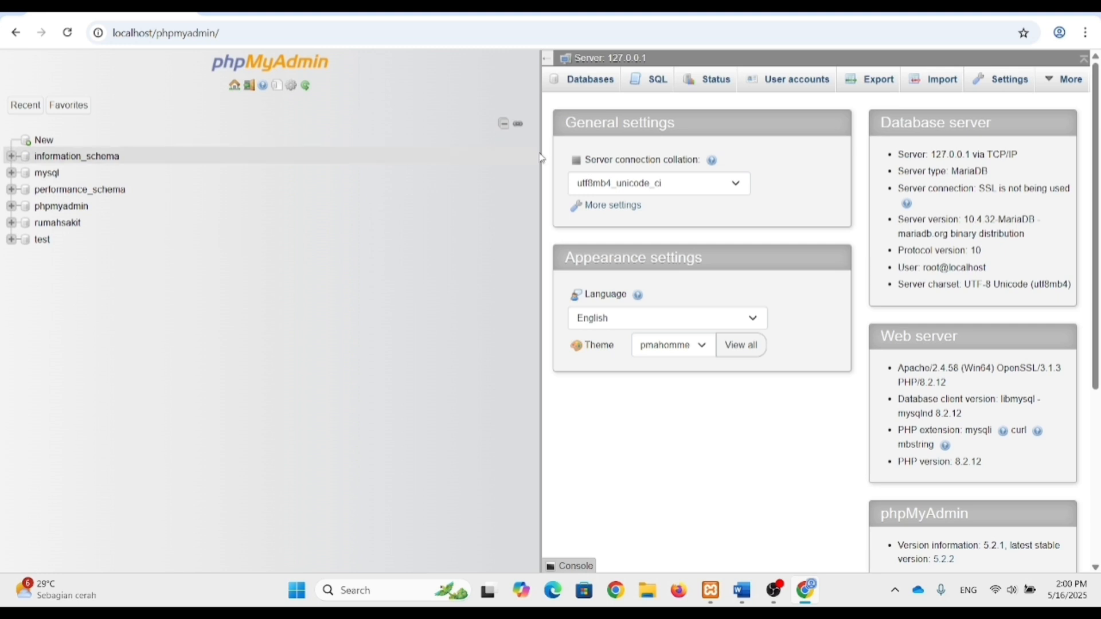
left_click_drag(540, 156, 146, 203)
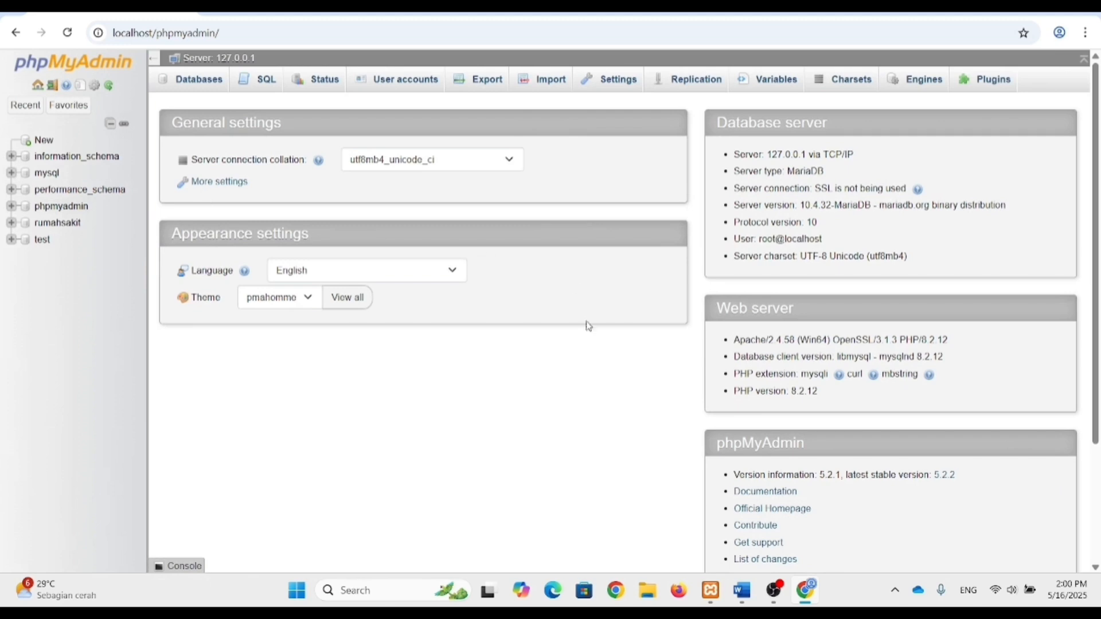
key("super+Right")
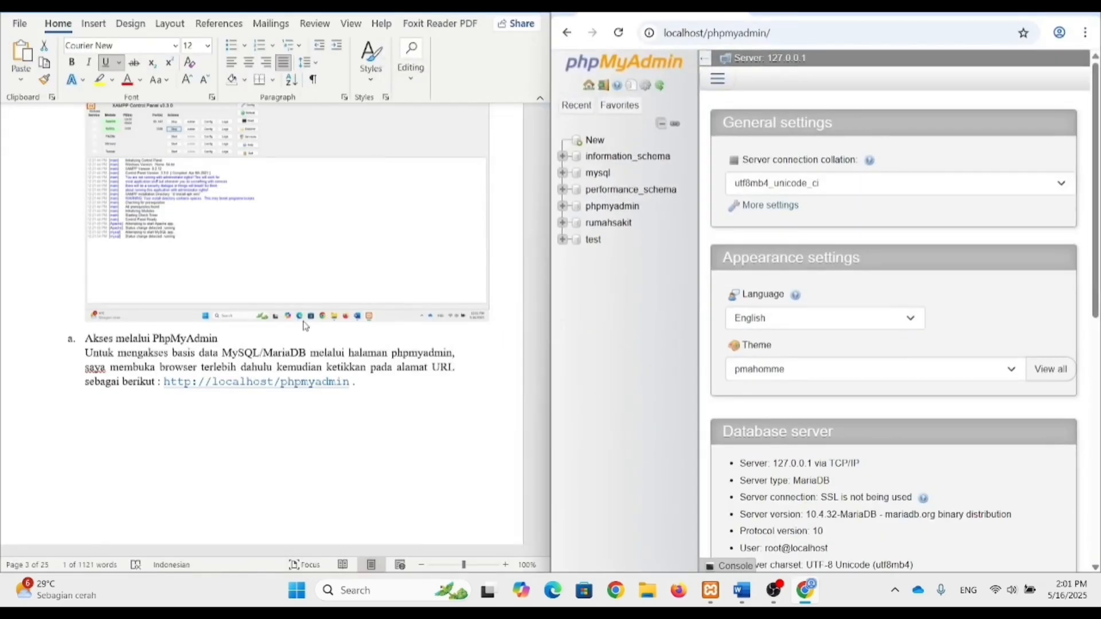
Step: Create a new database named erdrumahsakit, following the document's section on creating a database
scroll(305, 326, "down", 9)
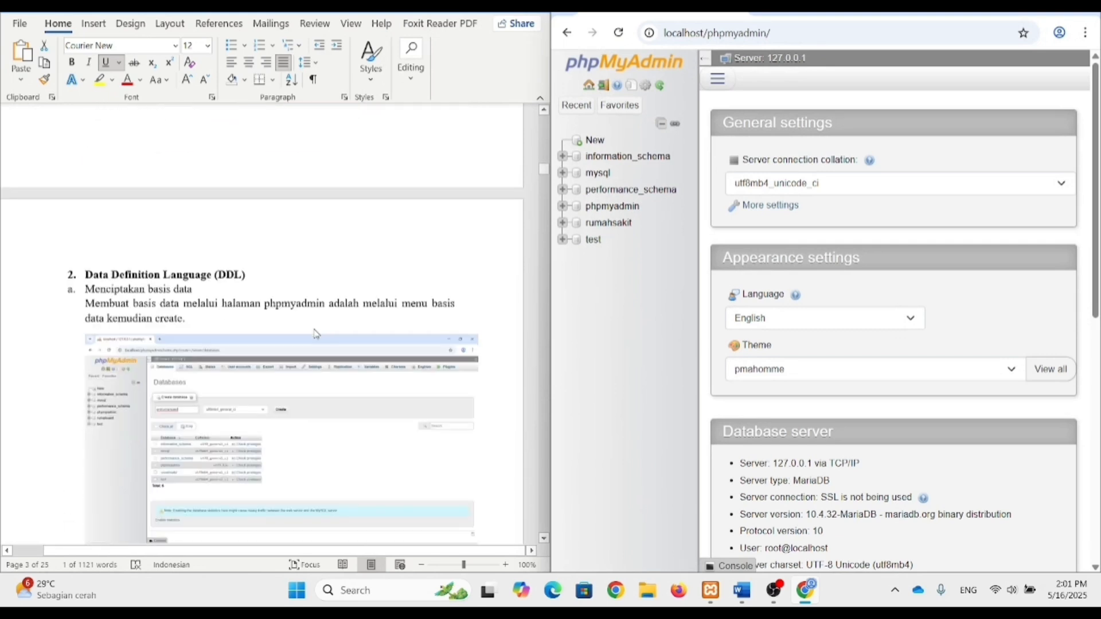
scroll(313, 330, "down", 4)
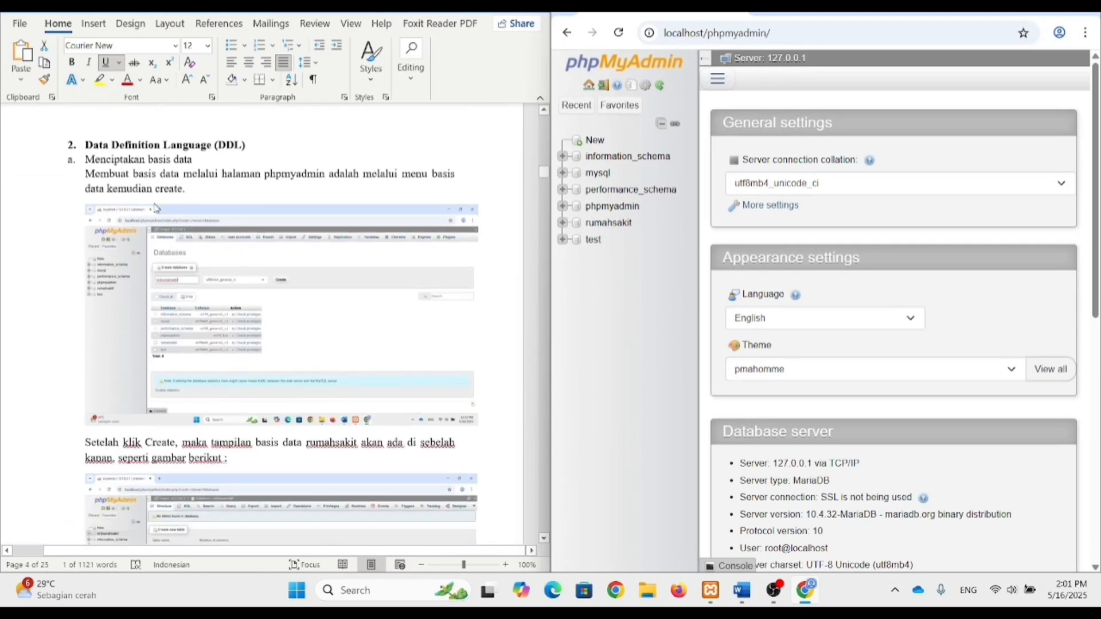
left_click(85, 160)
left_click_drag(110, 162, 414, 190)
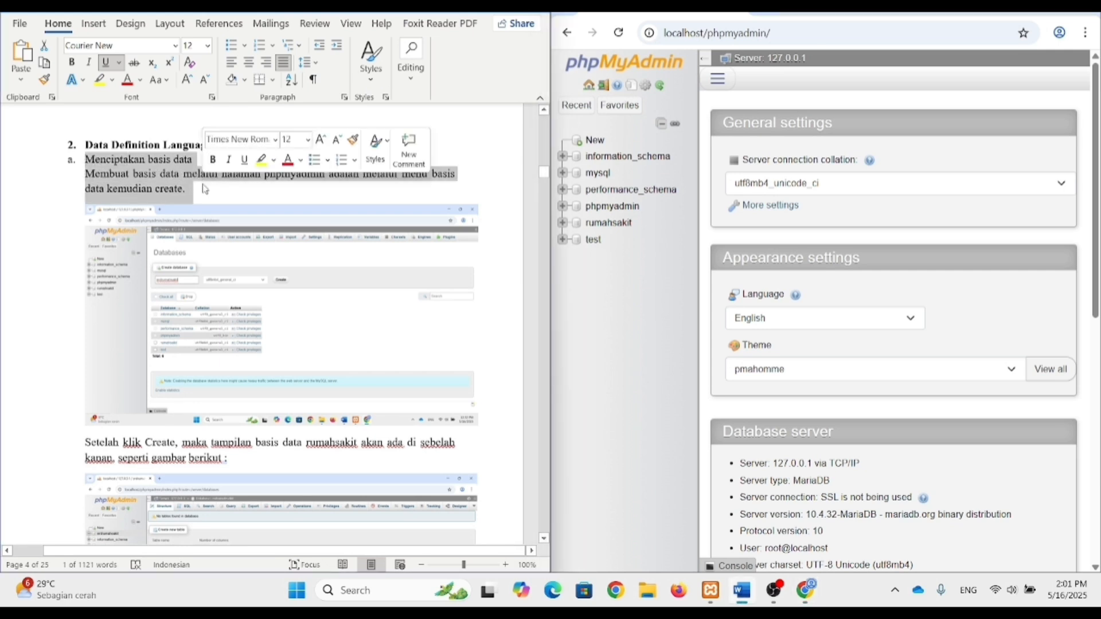
left_click(414, 190)
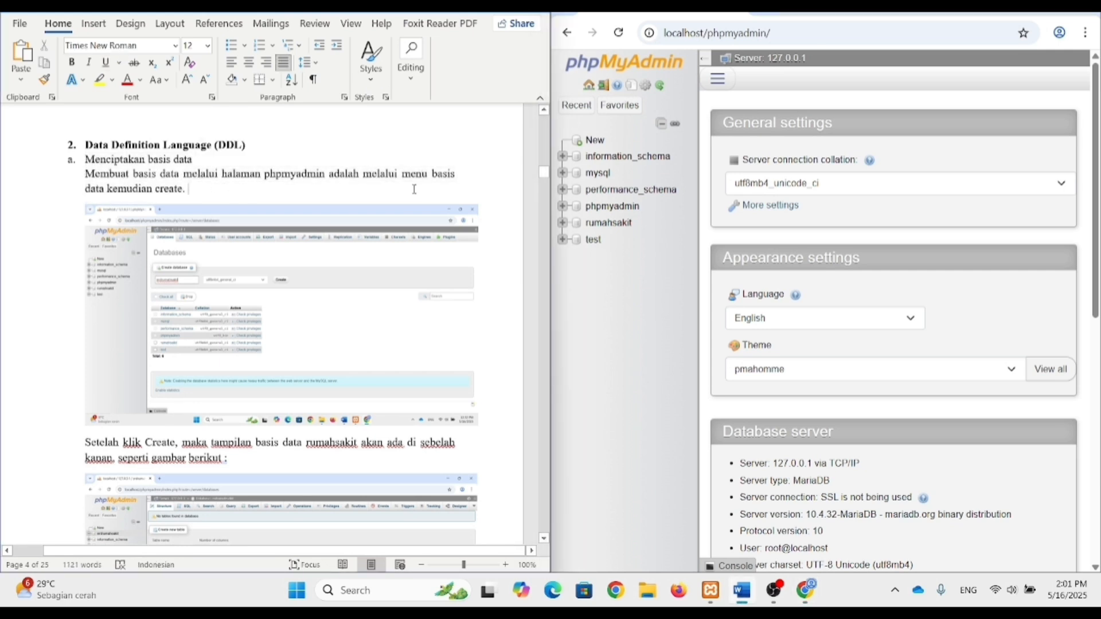
left_click(596, 140)
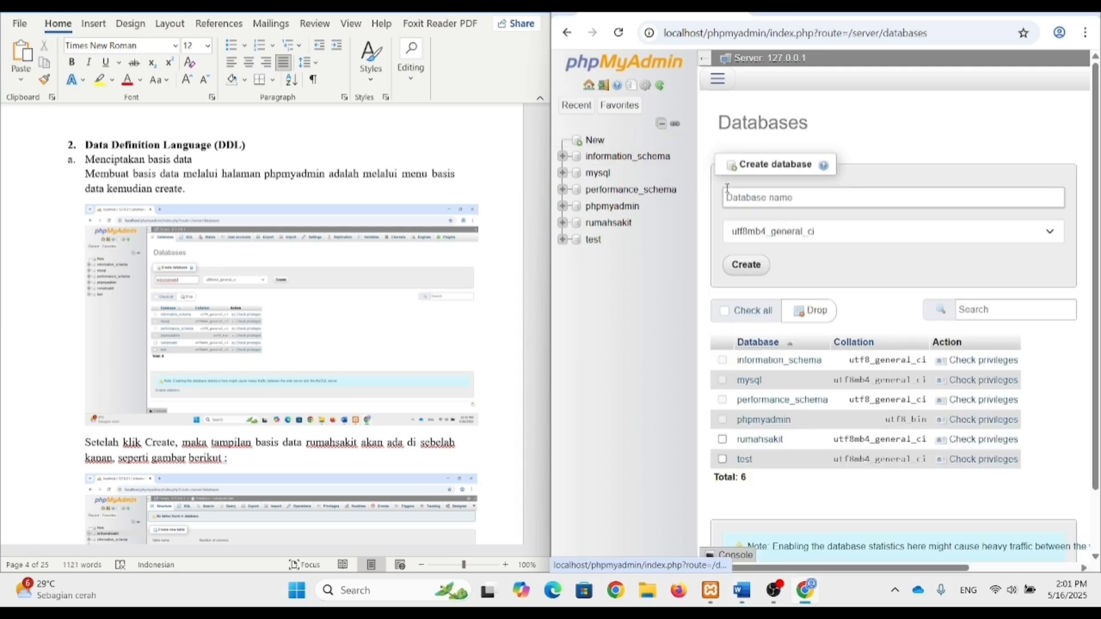
left_click(765, 202)
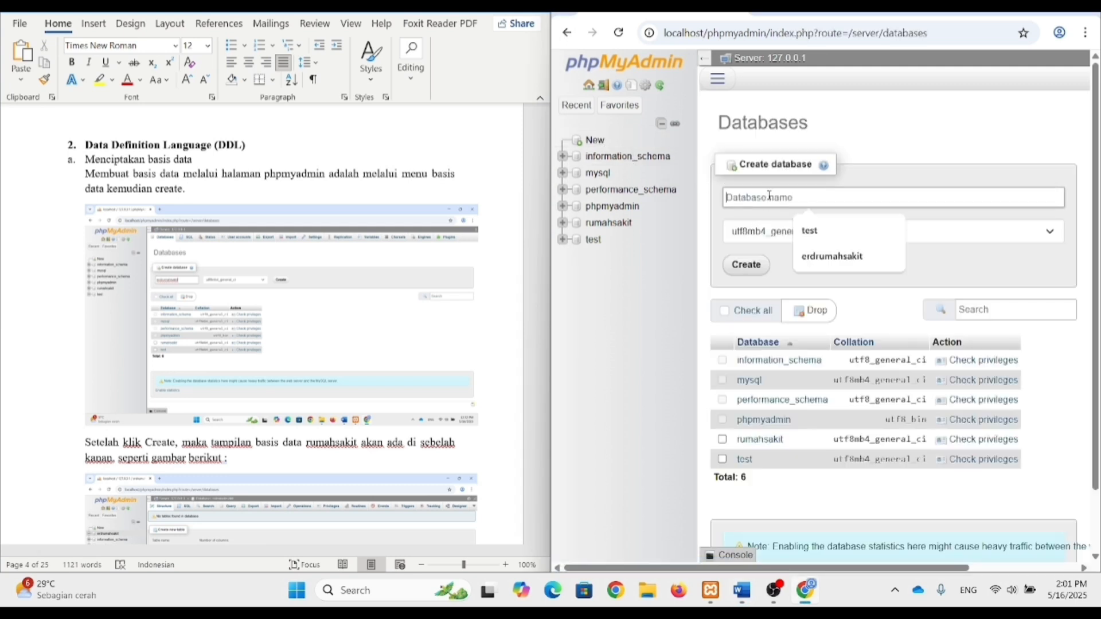
left_click(804, 257)
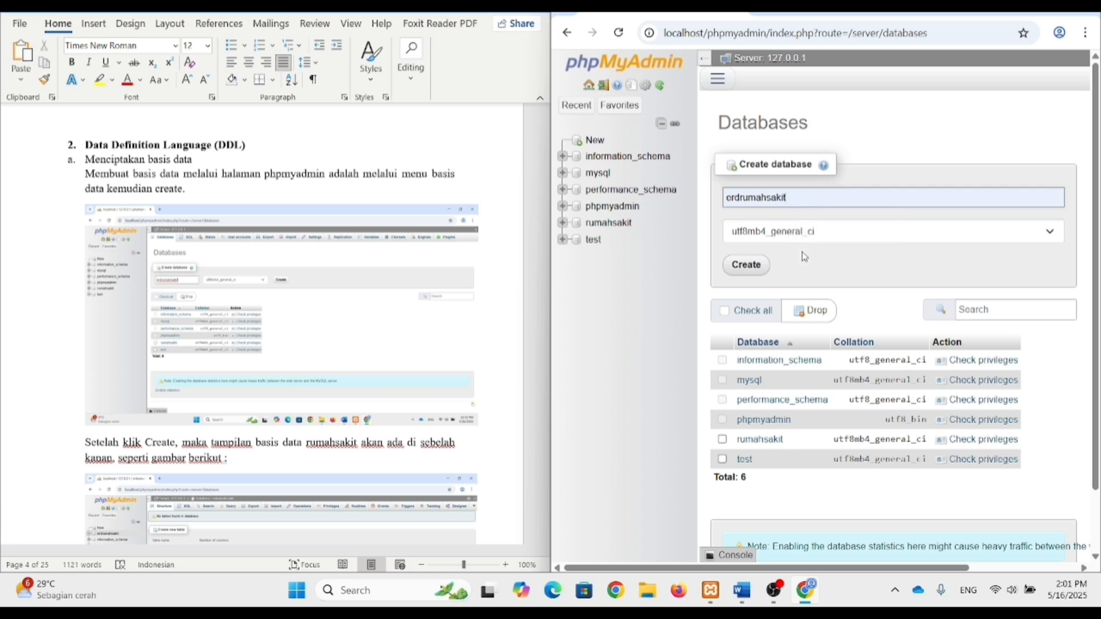
left_click(747, 267)
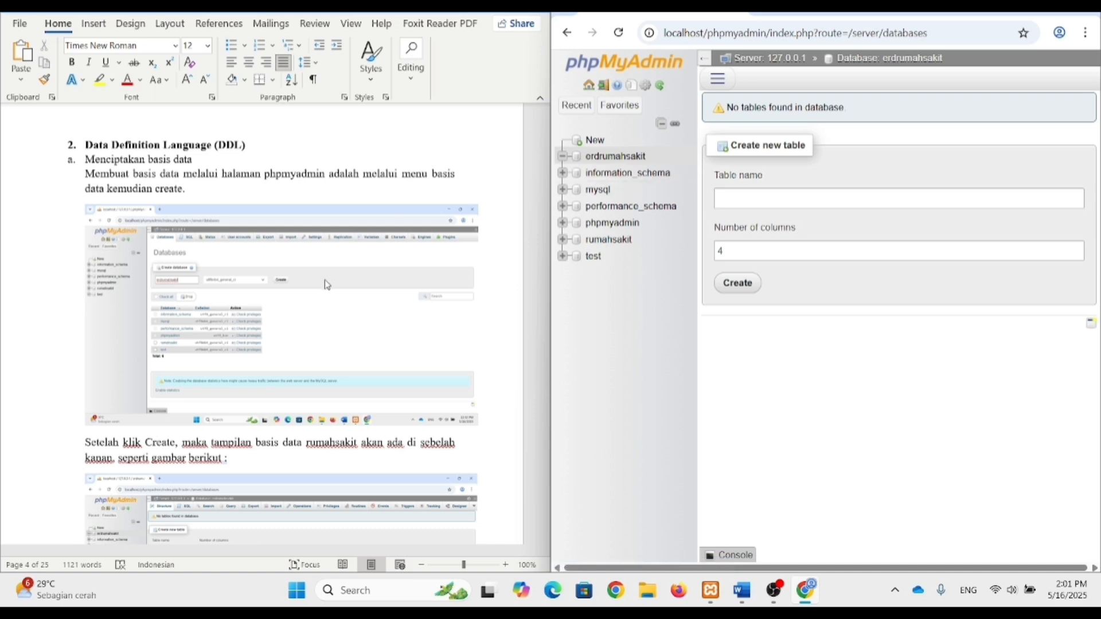
Step: Drop the test database, following the document's section on deleting a database
scroll(327, 285, "down", 3)
scroll(327, 285, "down", 12)
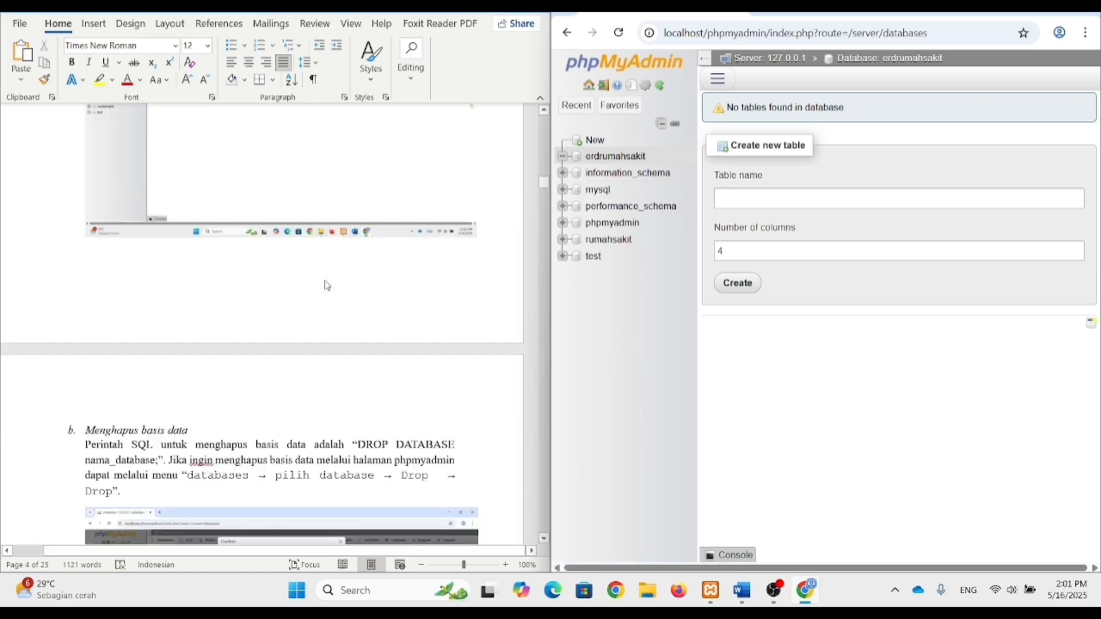
scroll(327, 285, "down", 5)
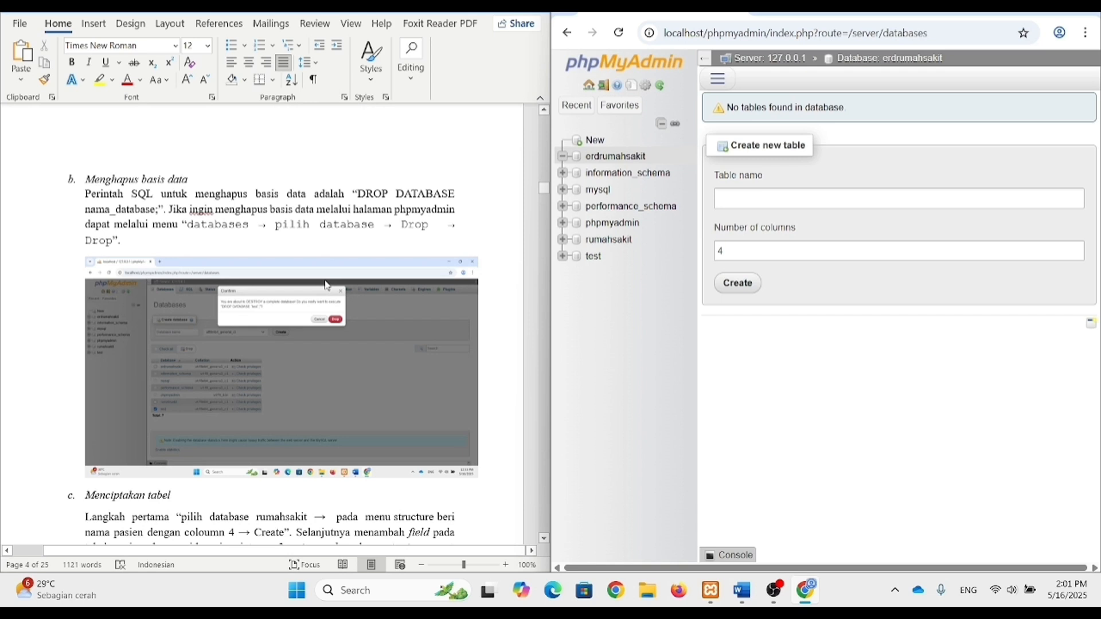
scroll(327, 285, "down", 1)
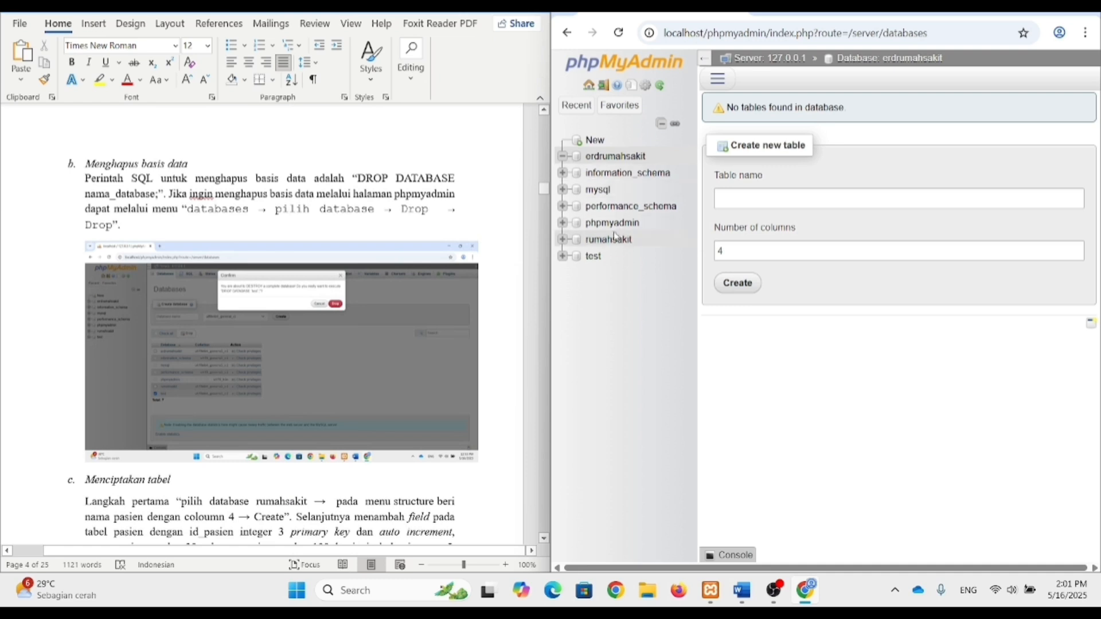
left_click(601, 143)
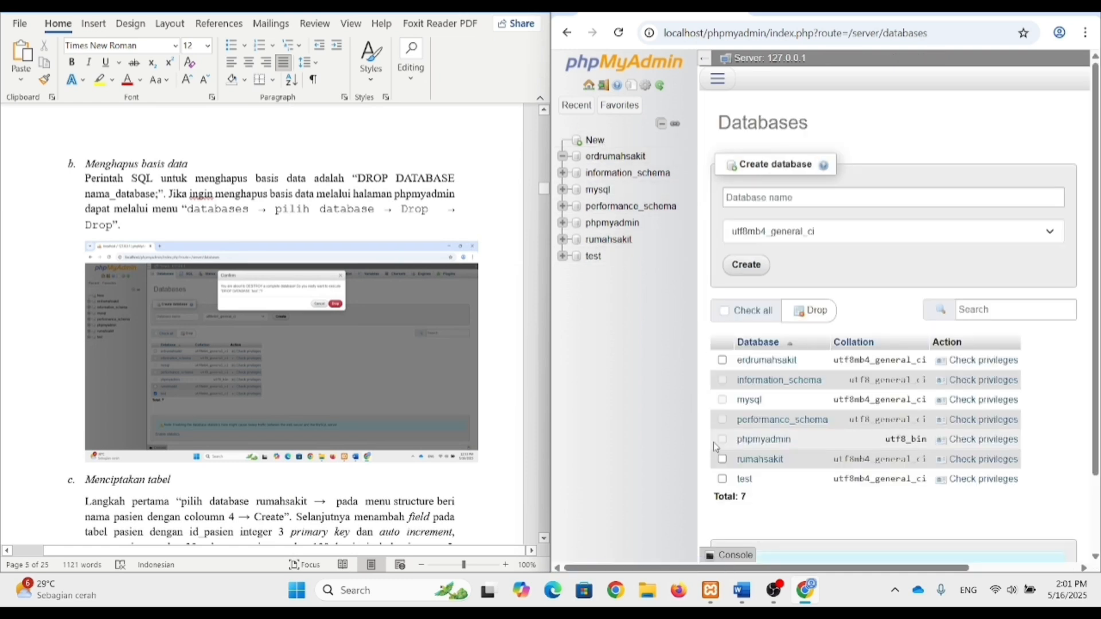
left_click(723, 479)
left_click(810, 312)
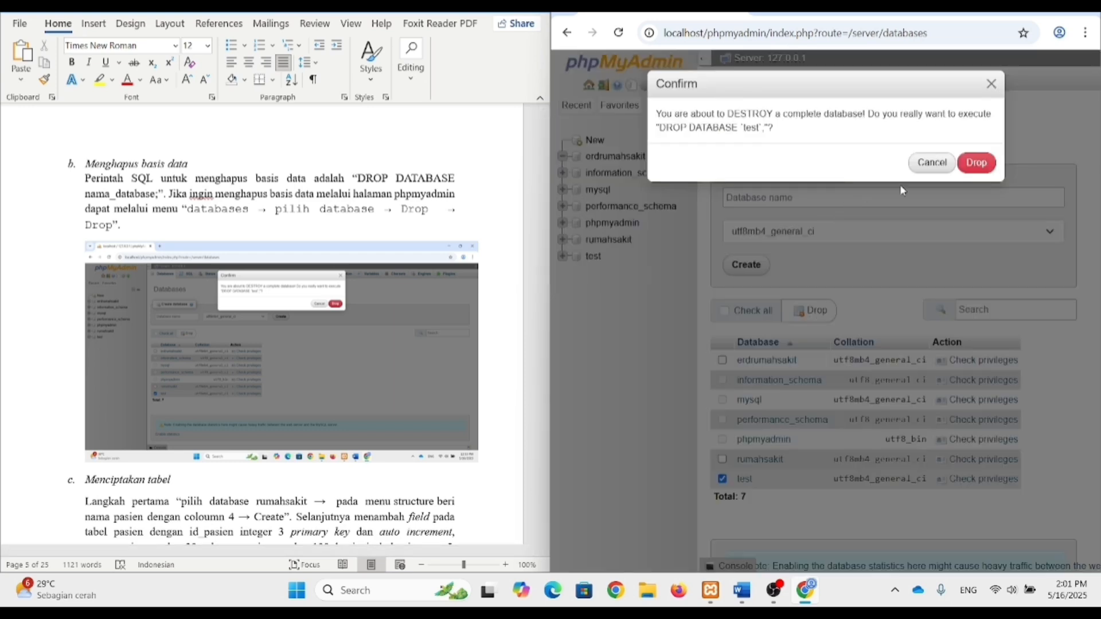
left_click(976, 164)
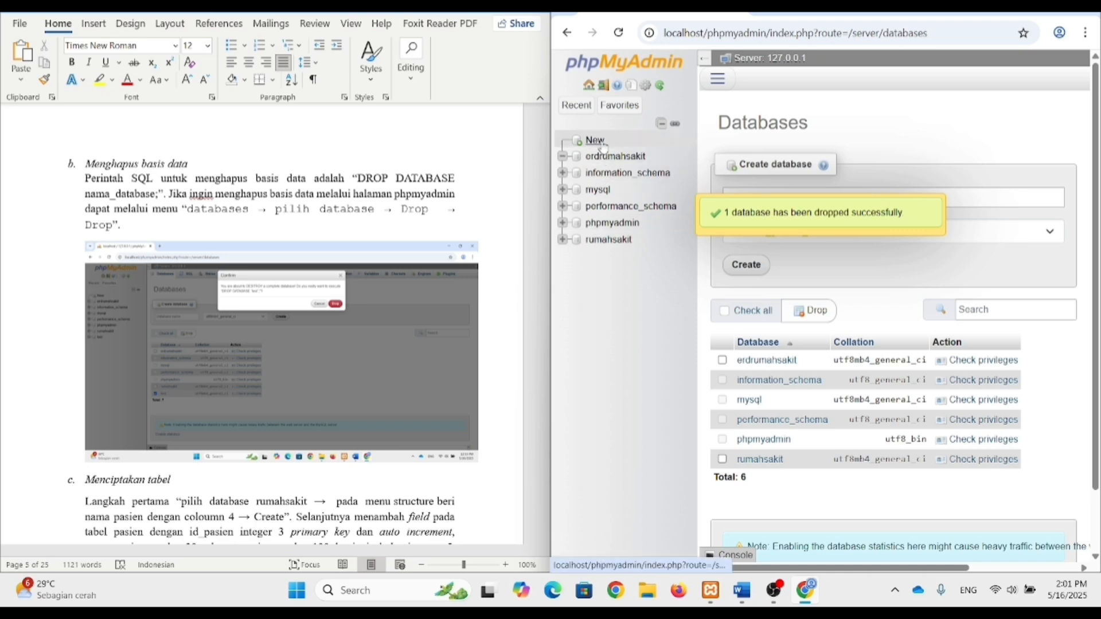
Step: Start a new table named pasien with 4 columns in the erdrumahsakit database, following the document's table section
scroll(227, 327, "down", 3)
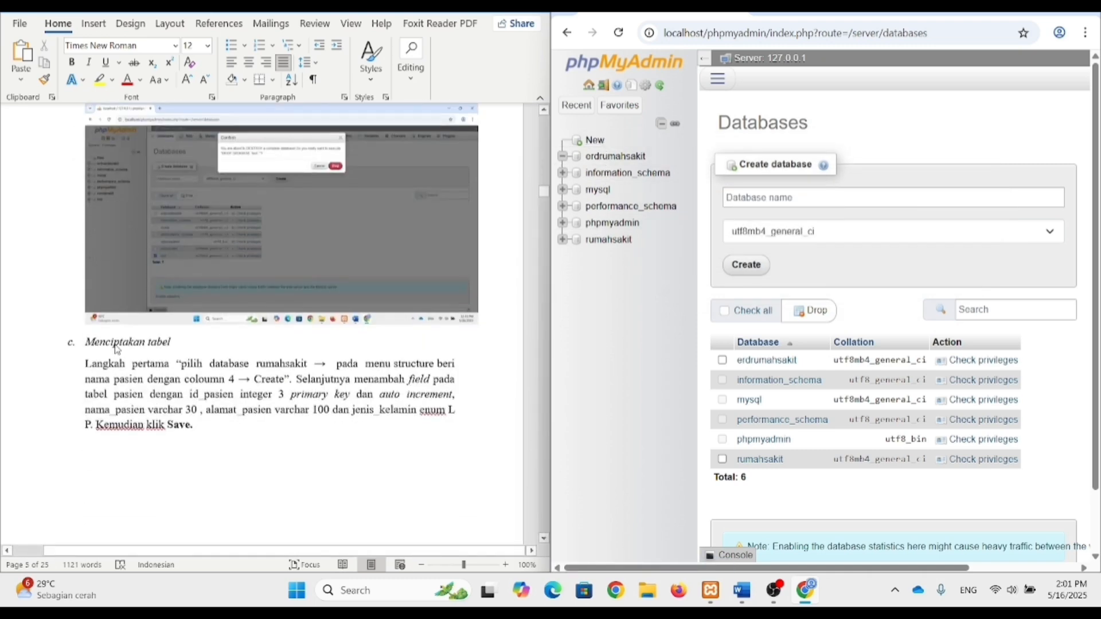
scroll(117, 350, "down", 2)
left_click_drag(95, 274, 193, 356)
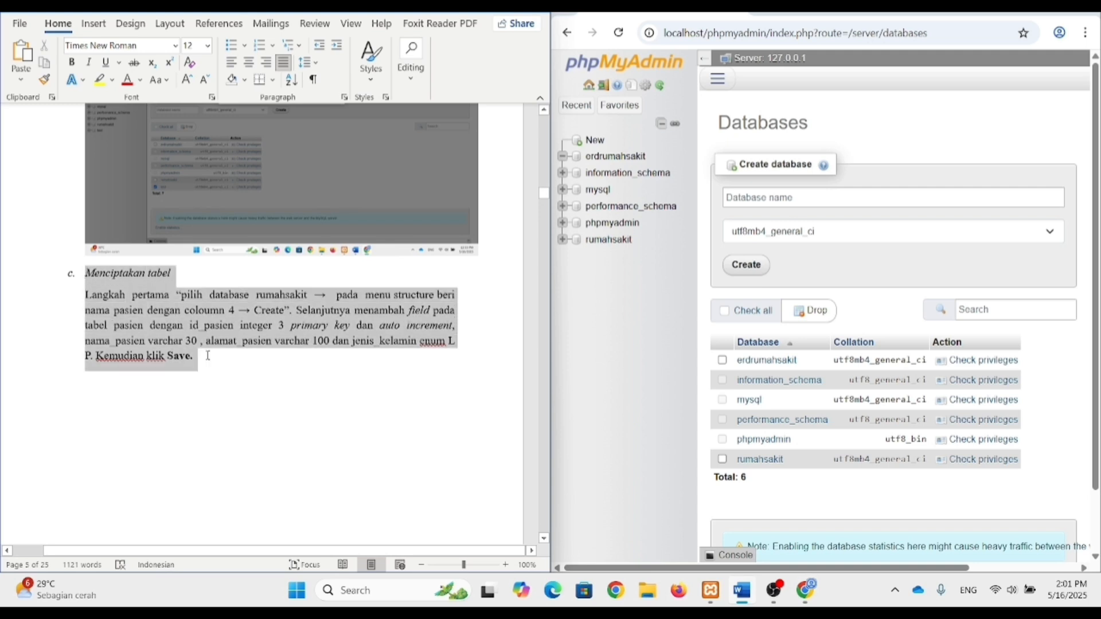
left_click(197, 356)
scroll(238, 344, "down", 3)
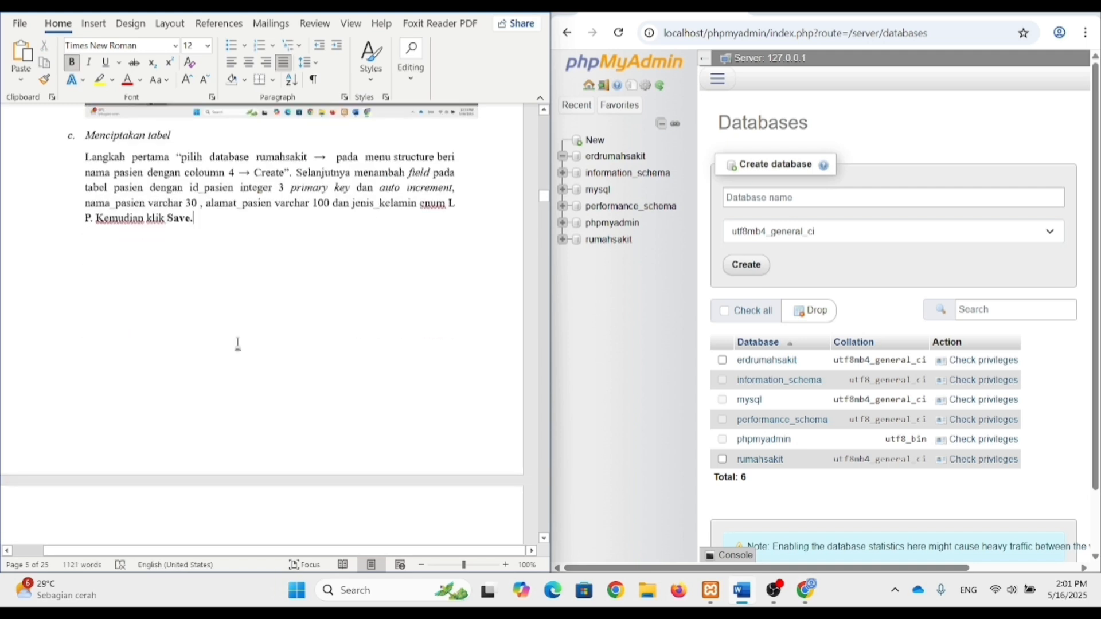
left_click(607, 156)
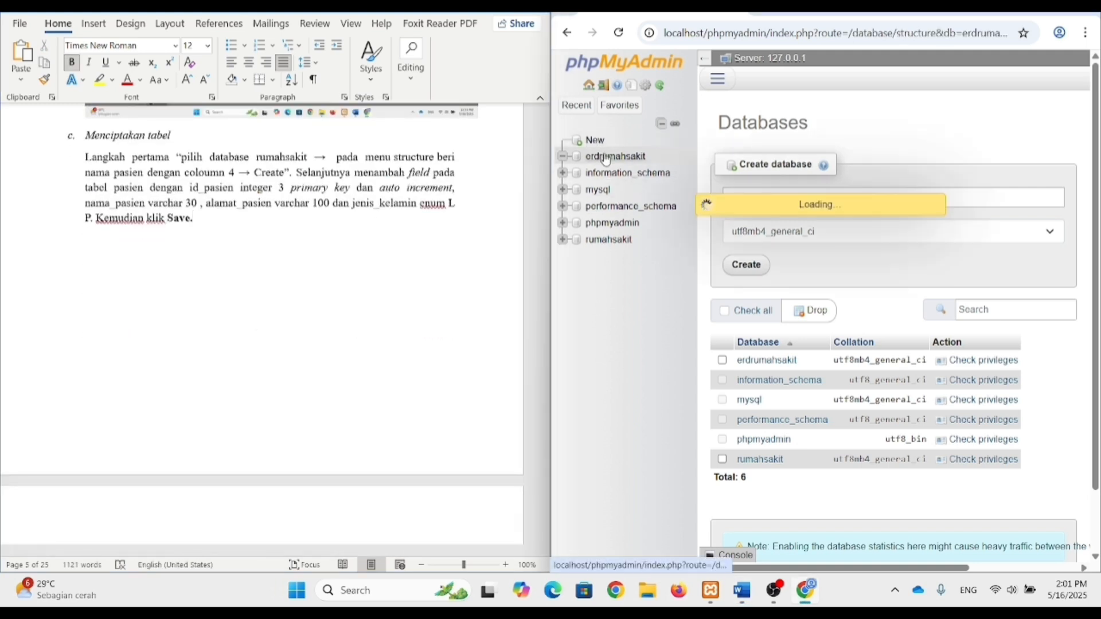
left_click(748, 197)
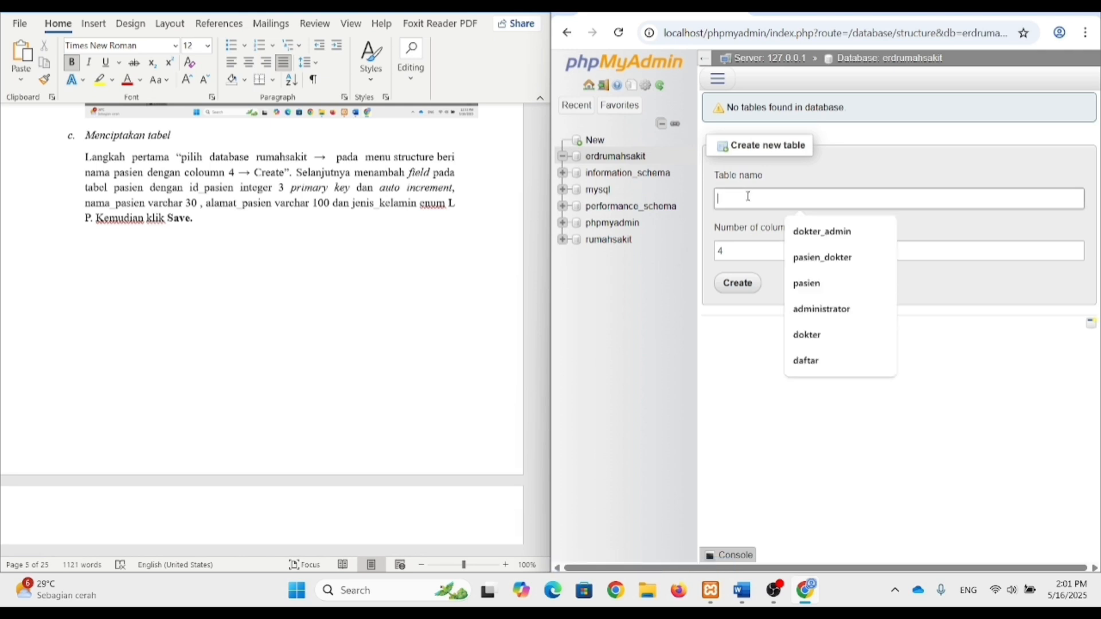
left_click(832, 292)
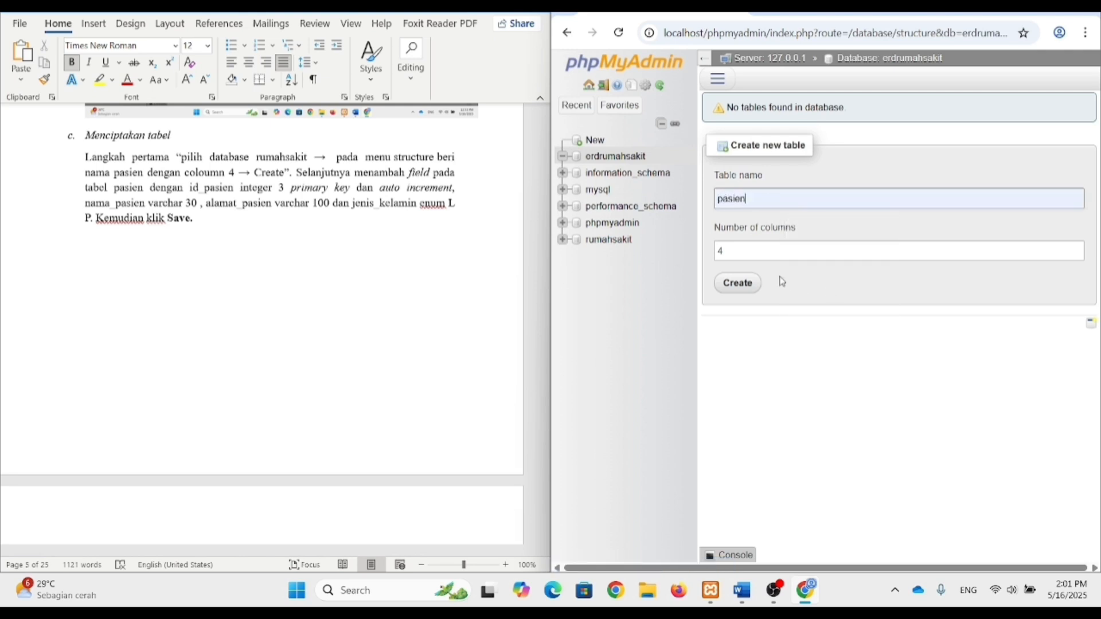
left_click(738, 282)
Step: Name the first column of the pasien table id_pasien and set its length to 3
left_click(757, 219)
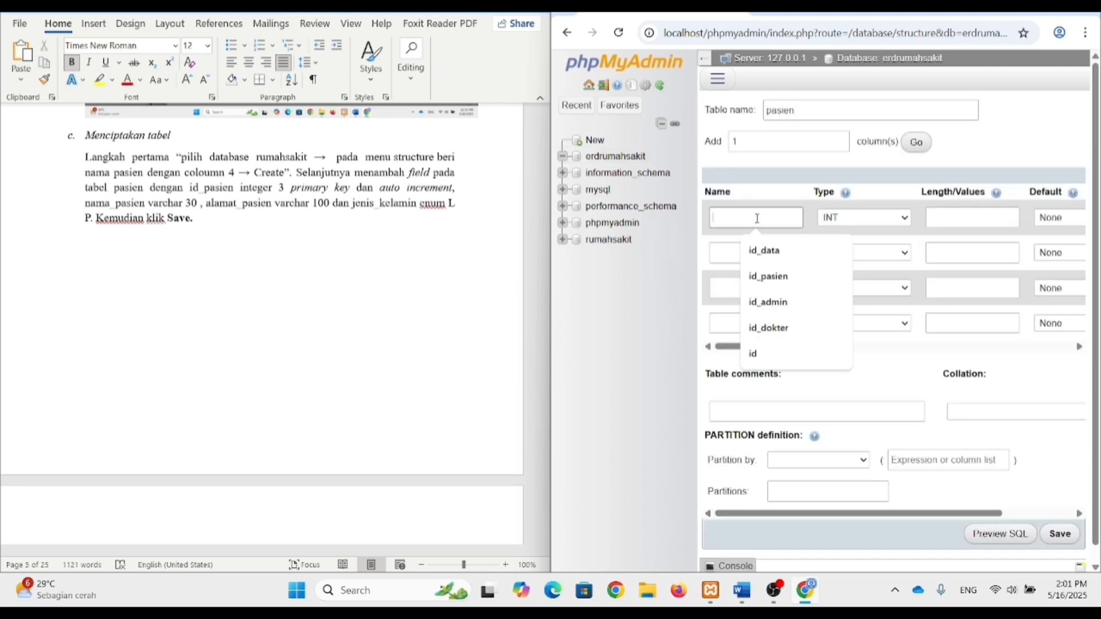
left_click(769, 276)
left_click(945, 218)
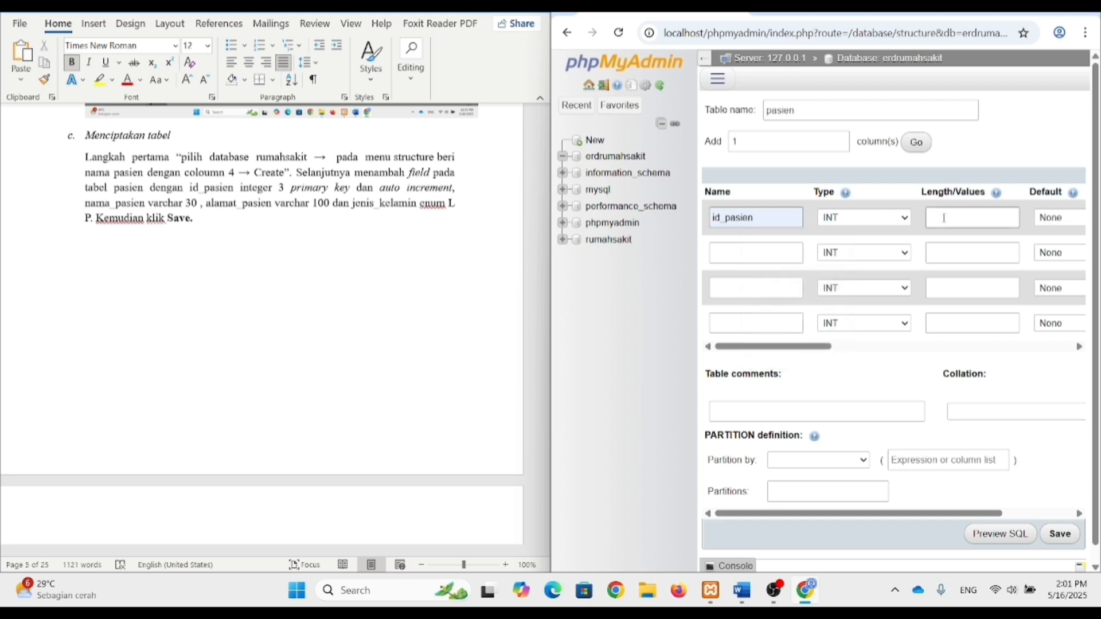
left_click(969, 248)
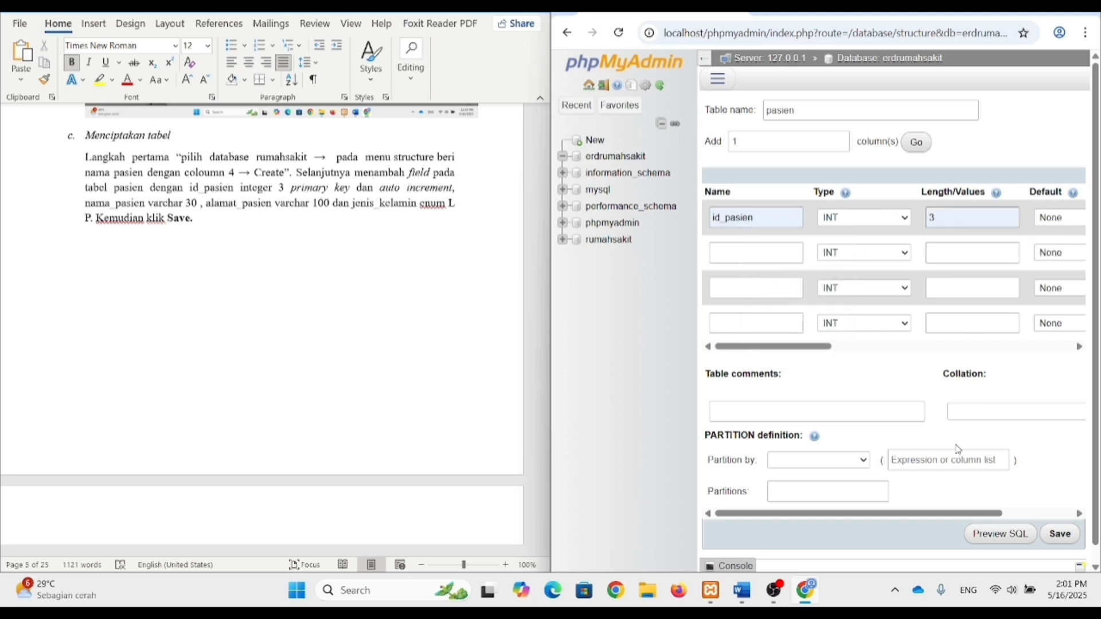
Step: Make id_pasien the PRIMARY key of the pasien table and turn on auto increment for it
mouse_move(877, 514)
left_mouse_down()
mouse_move(933, 514)
mouse_move(860, 508)
left_mouse_up()
left_click_drag(811, 347, 978, 352)
left_click(901, 216)
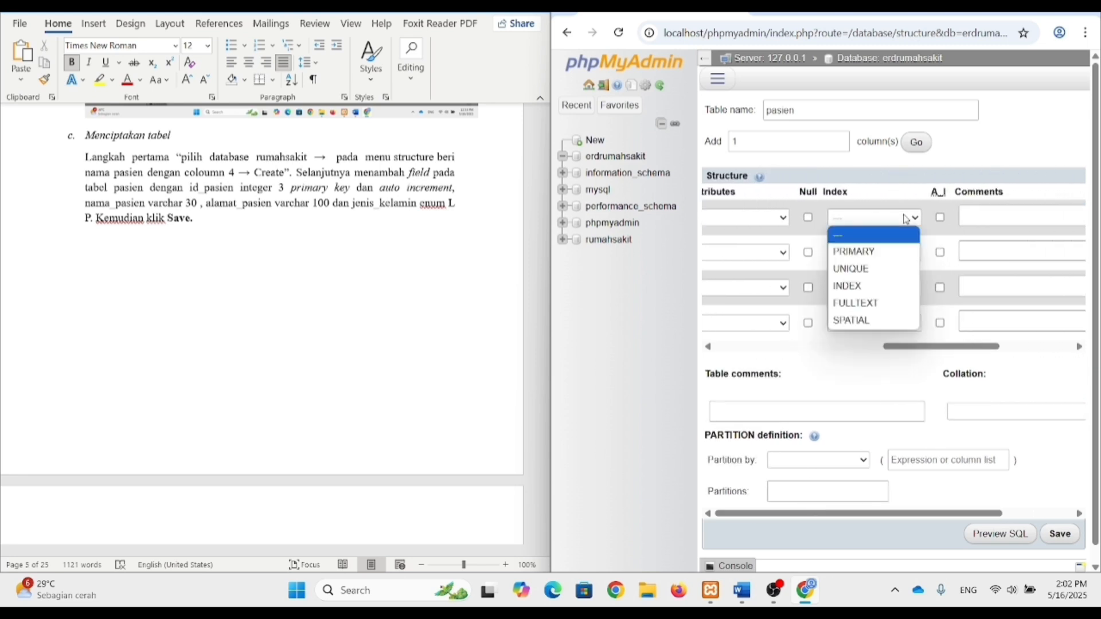
left_click(899, 258)
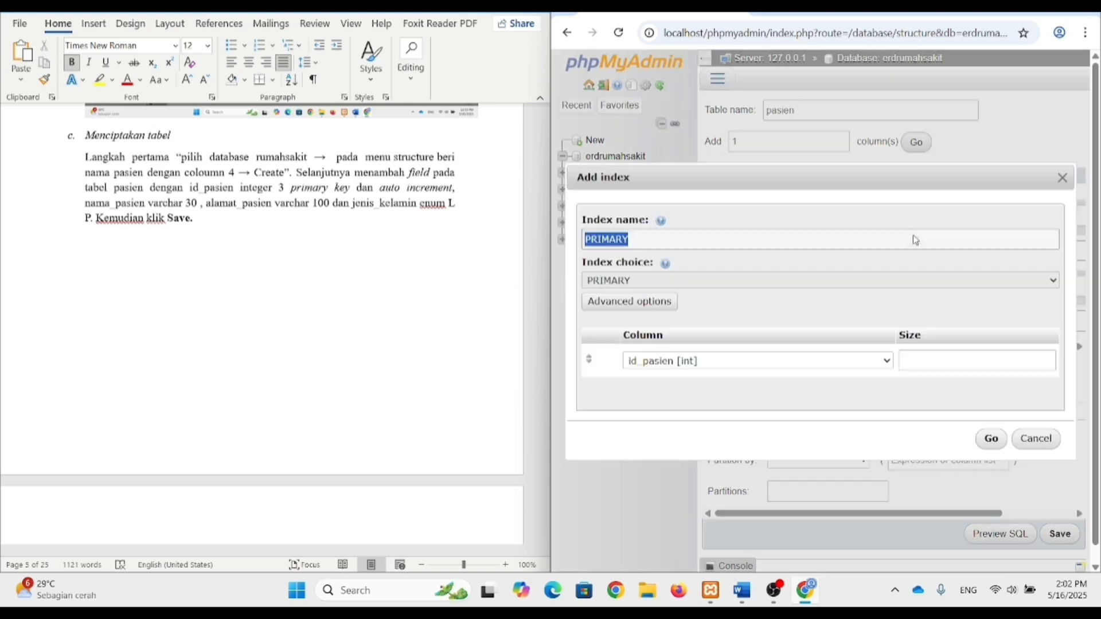
left_click(991, 438)
left_click(941, 221)
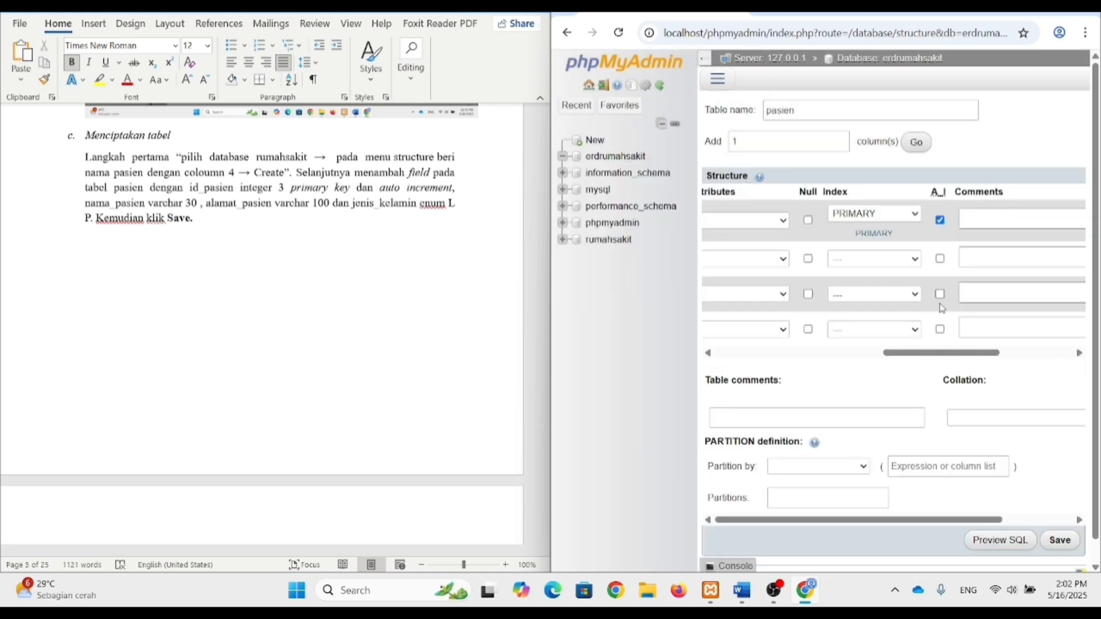
Step: Define the second column of the pasien table as nama_pasien, type VARCHAR, length 30
left_click_drag(950, 353, 783, 352)
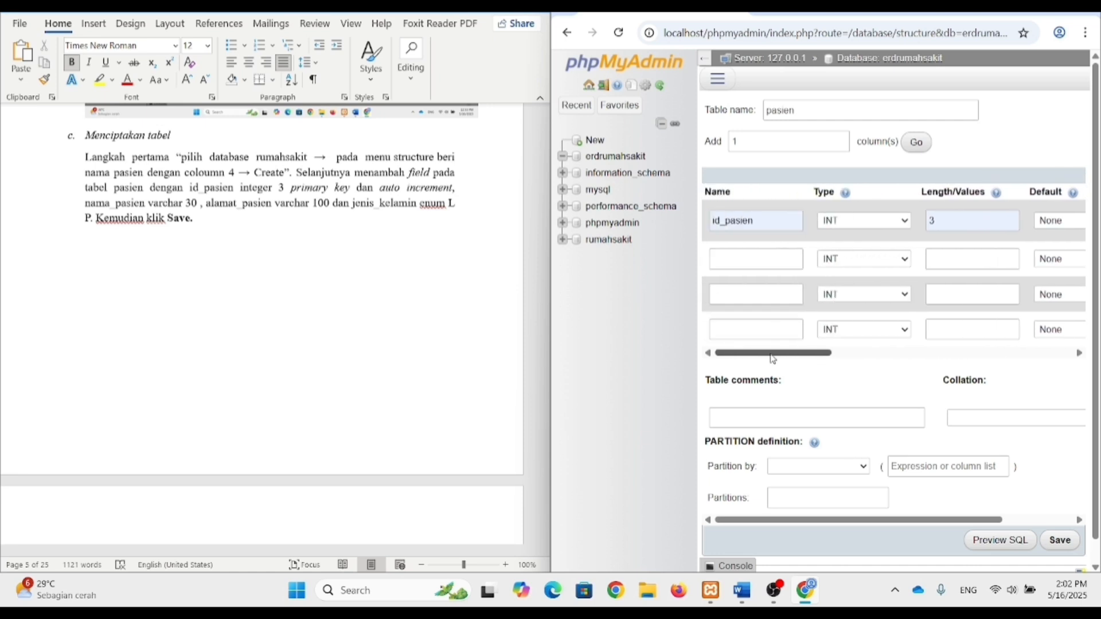
left_click(756, 257)
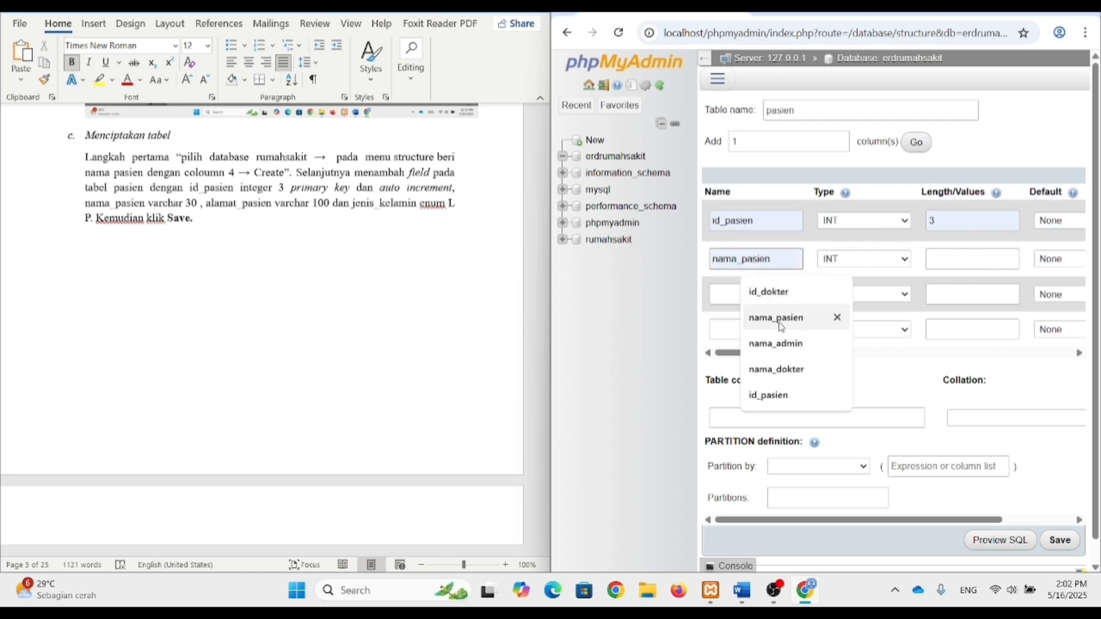
left_click(831, 317)
left_click(876, 265)
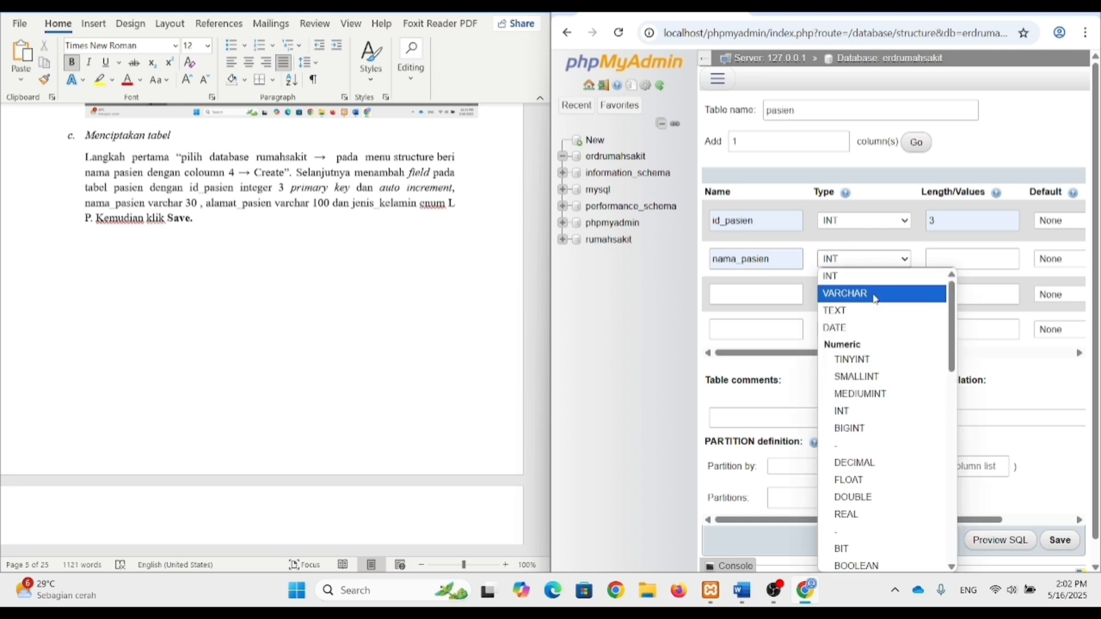
left_click(860, 293)
left_click(933, 259)
left_click(933, 260)
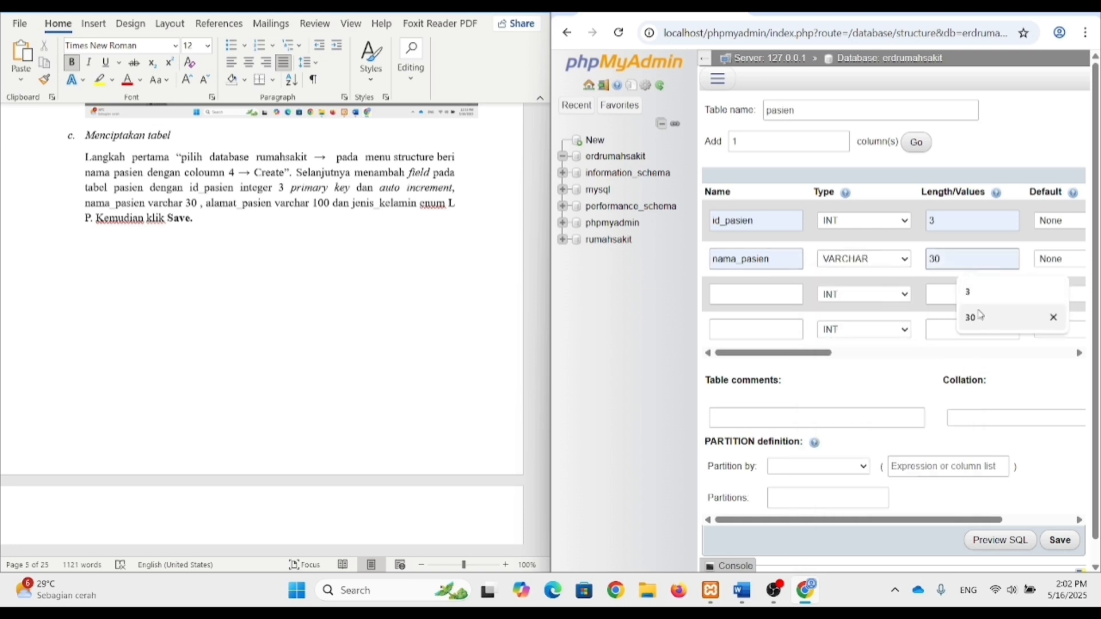
left_click(979, 316)
Step: Define the third column of the pasien table as alamat_pasien, type VARCHAR, length 100
left_click(761, 298)
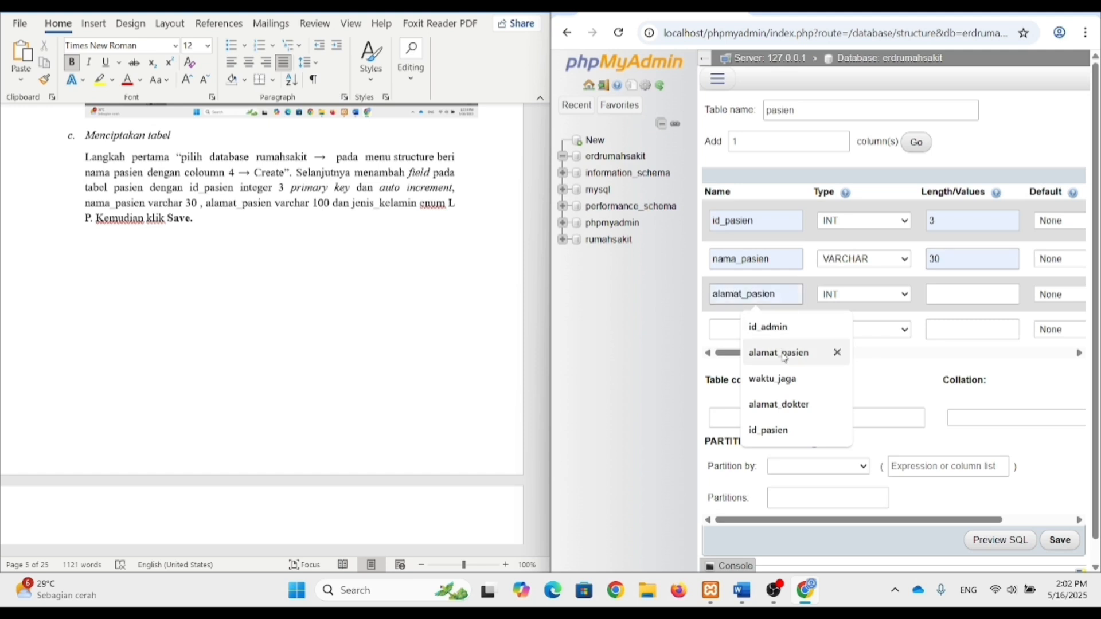
left_click(791, 352)
left_click(835, 294)
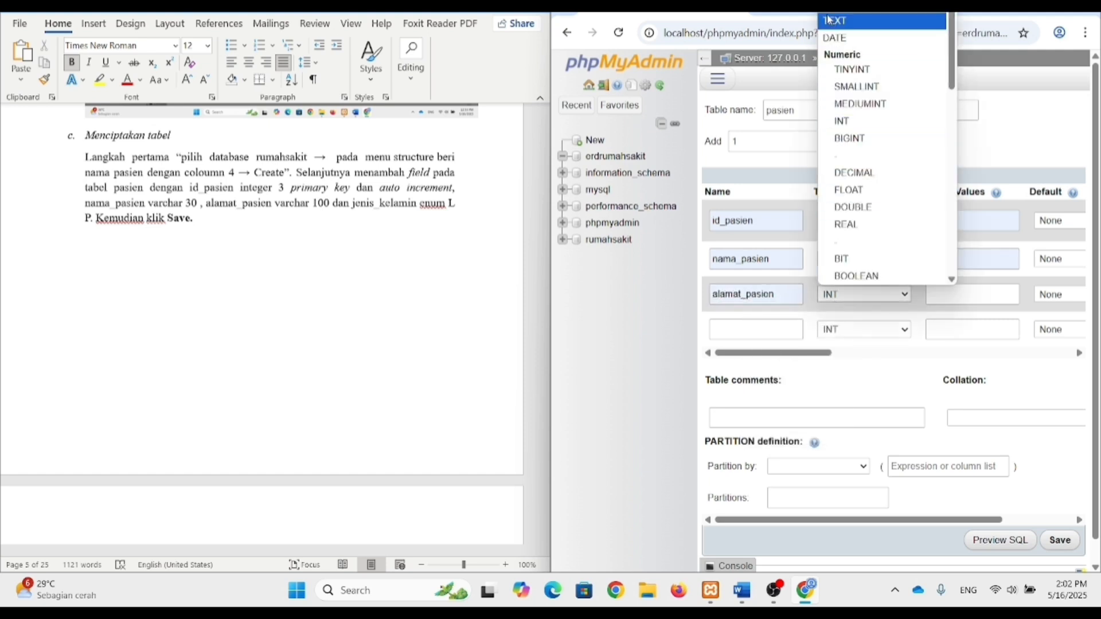
left_click(843, 18)
left_click(928, 300)
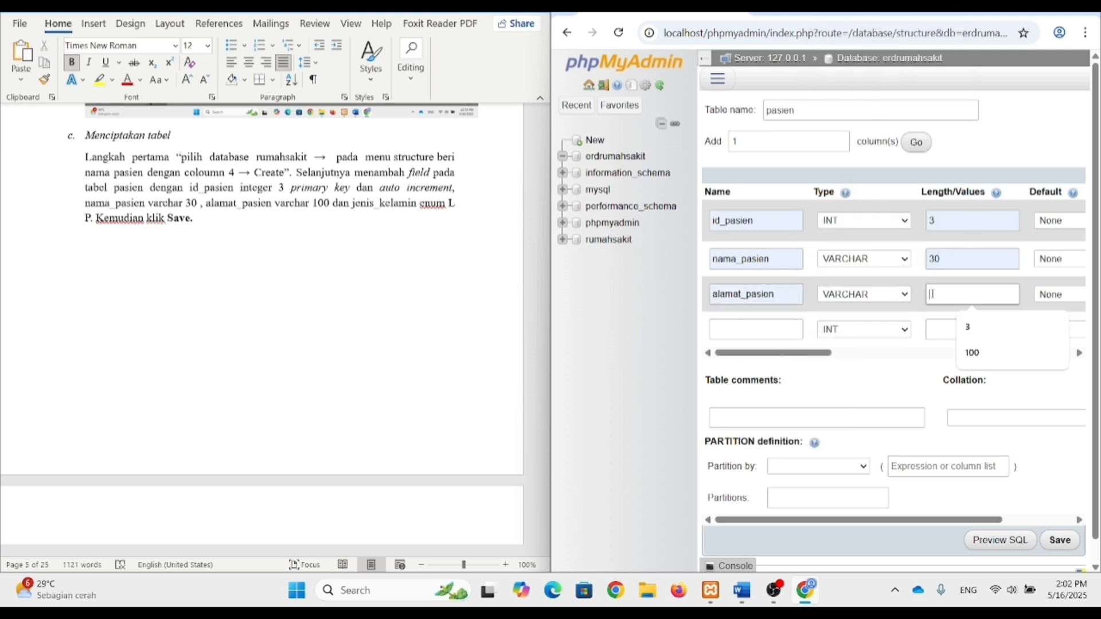
left_click(973, 356)
Step: Define the fourth column as jenis_kelamin, type ENUM with values 'L', 'P', and save the pasien table
left_click(759, 324)
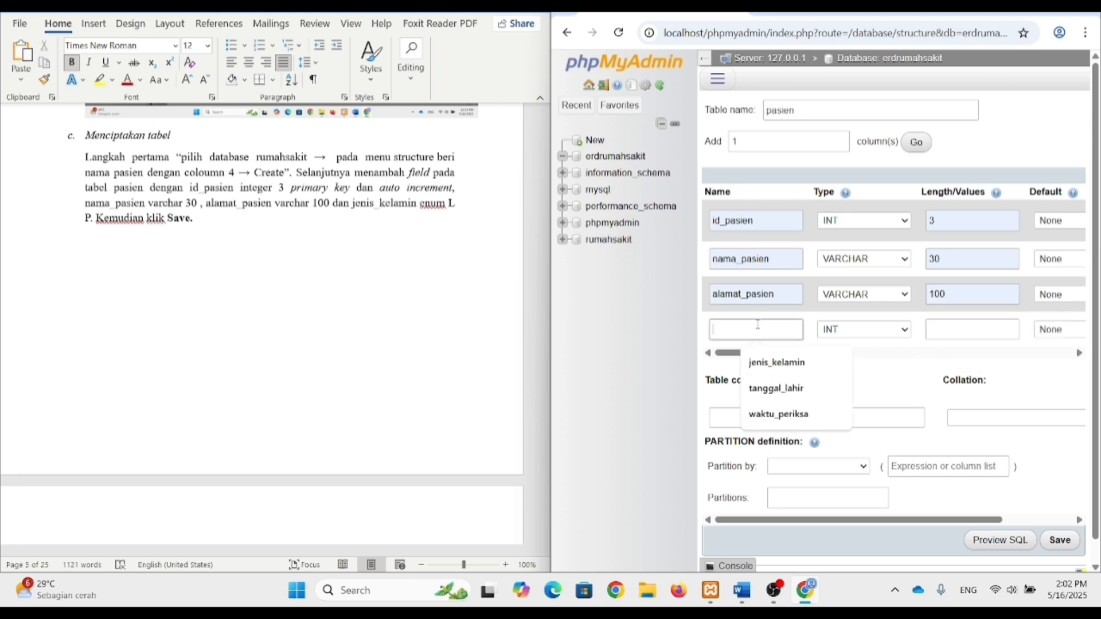
left_click(777, 363)
left_click(831, 329)
scroll(849, 218, "down", 5)
scroll(849, 219, "down", 3)
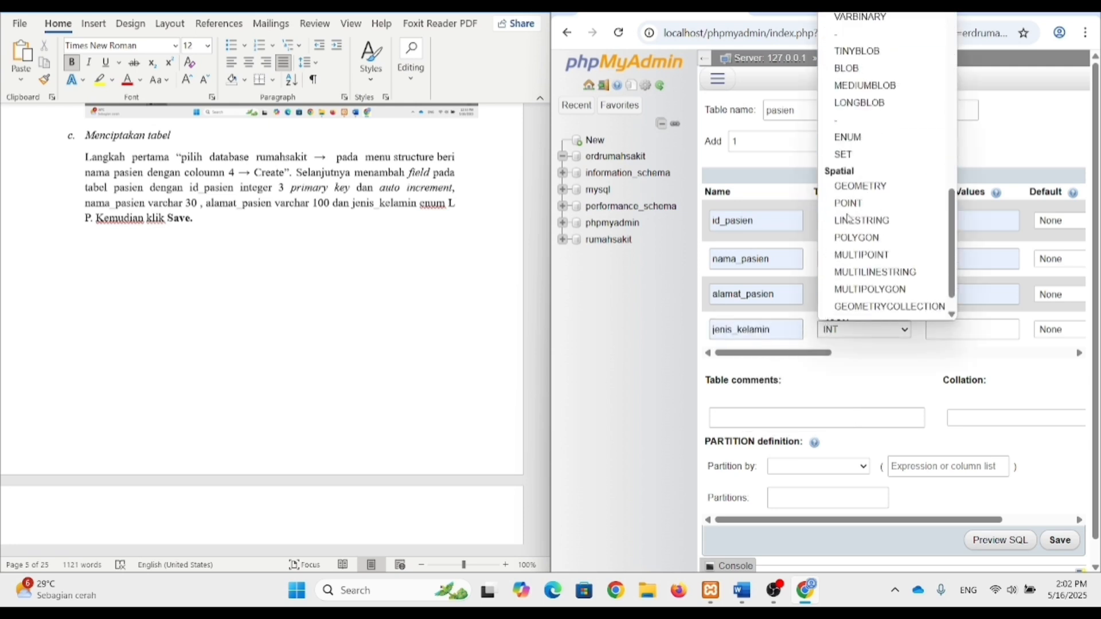
scroll(848, 223, "up", 4)
left_click(848, 278)
left_click(932, 330)
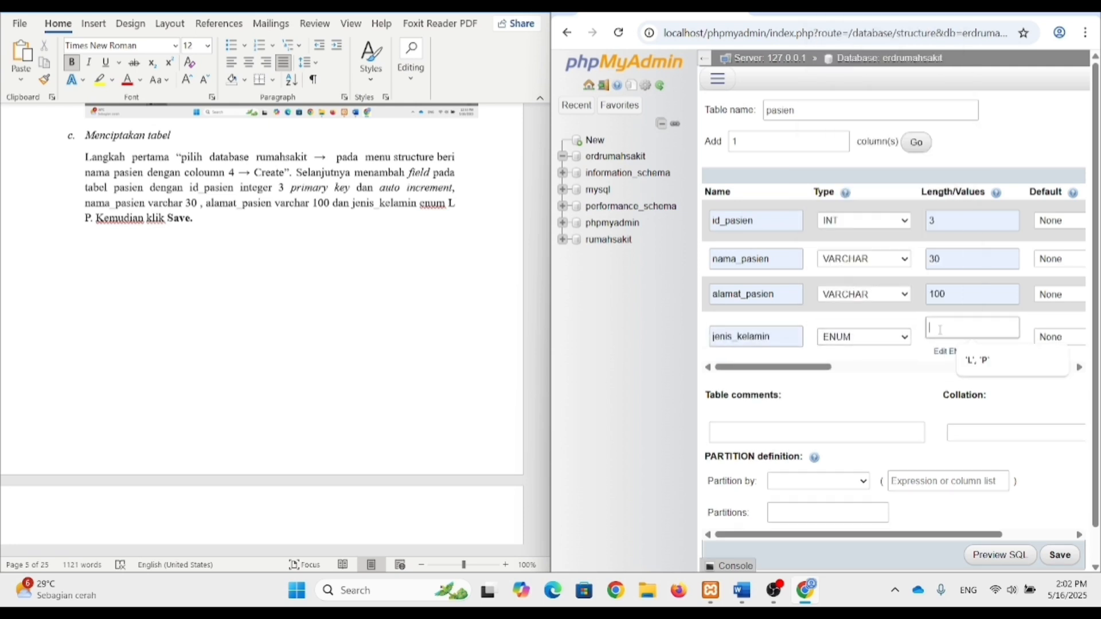
left_click(969, 359)
scroll(900, 365, "down", 1)
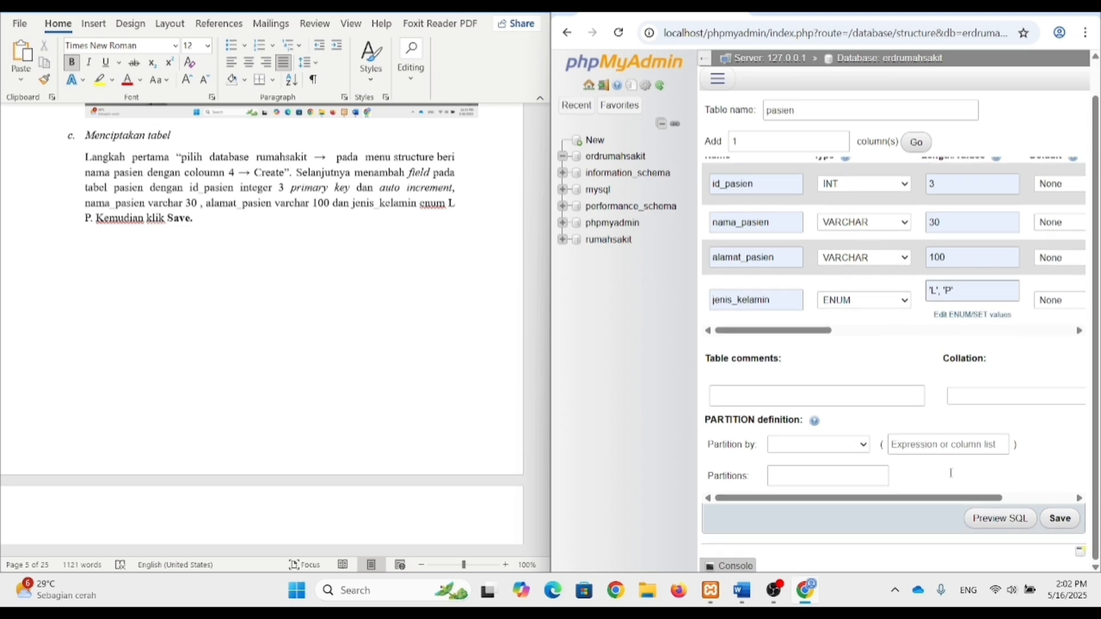
left_click(1062, 519)
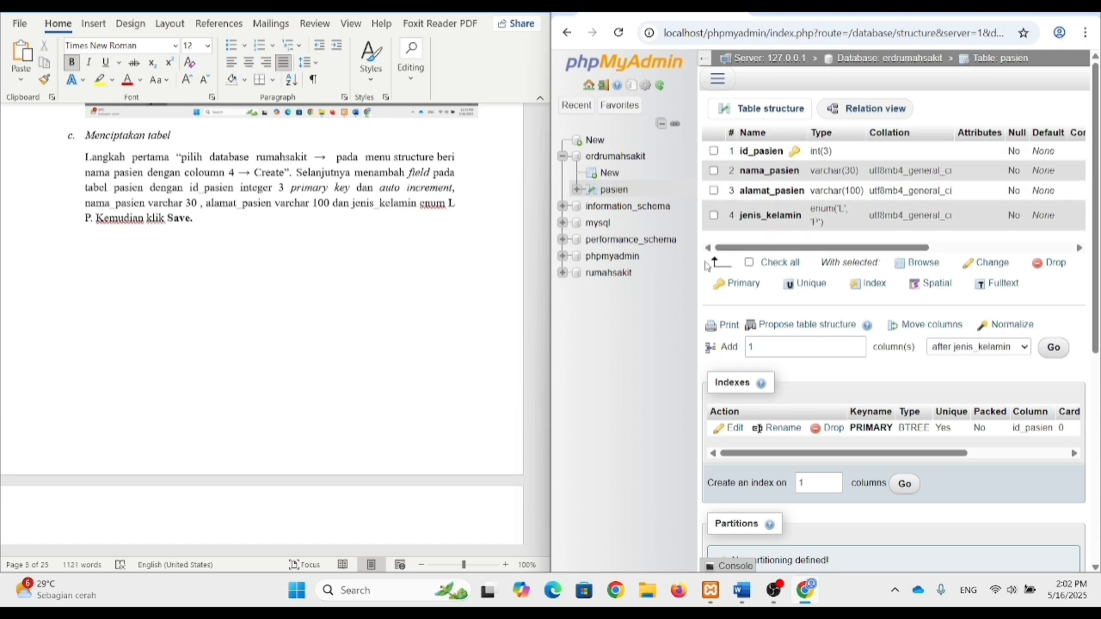
Step: Find and highlight the document's second-step paragraph describing the administrator table
scroll(377, 290, "down", 8)
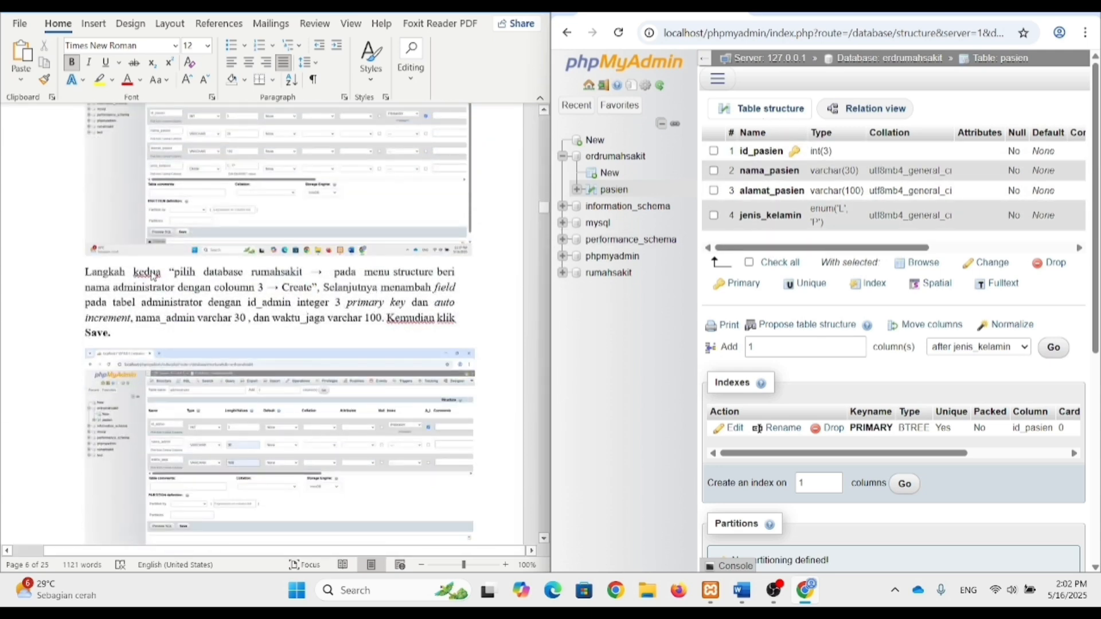
left_click(87, 274)
left_click(121, 360)
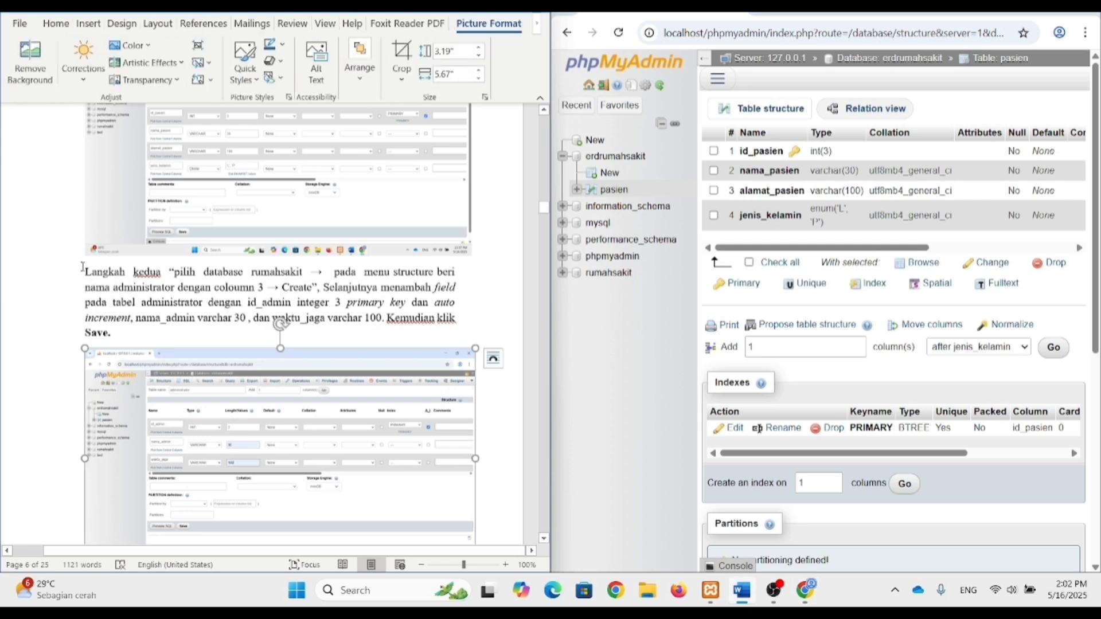
left_click_drag(82, 268, 114, 335)
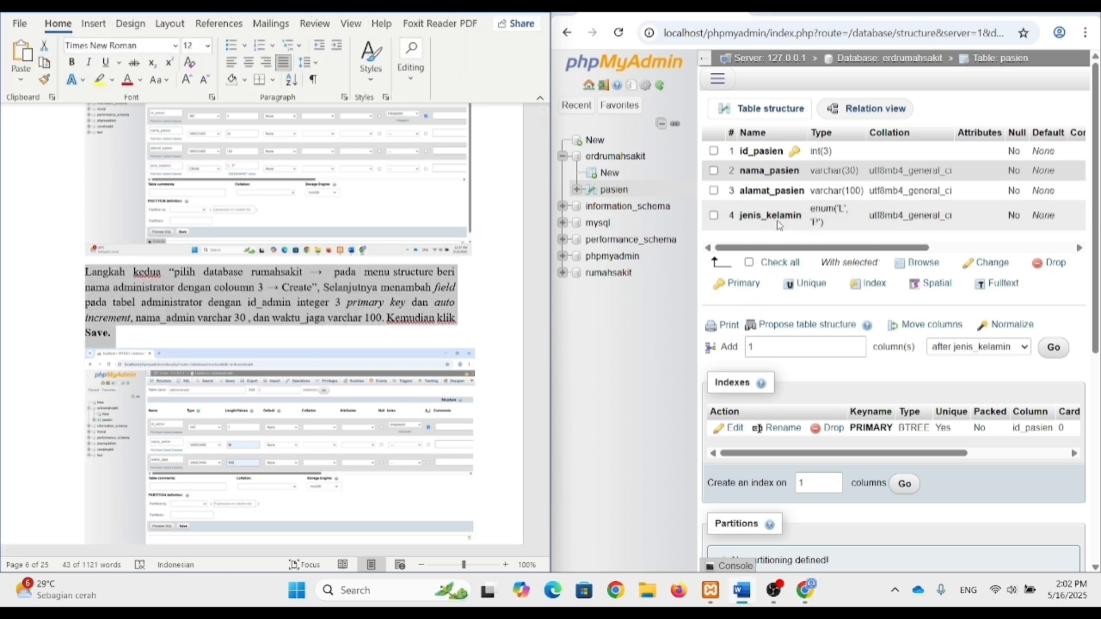
Step: Start a new table named administrator with 3 columns in the erdrumahsakit database
left_click(614, 161)
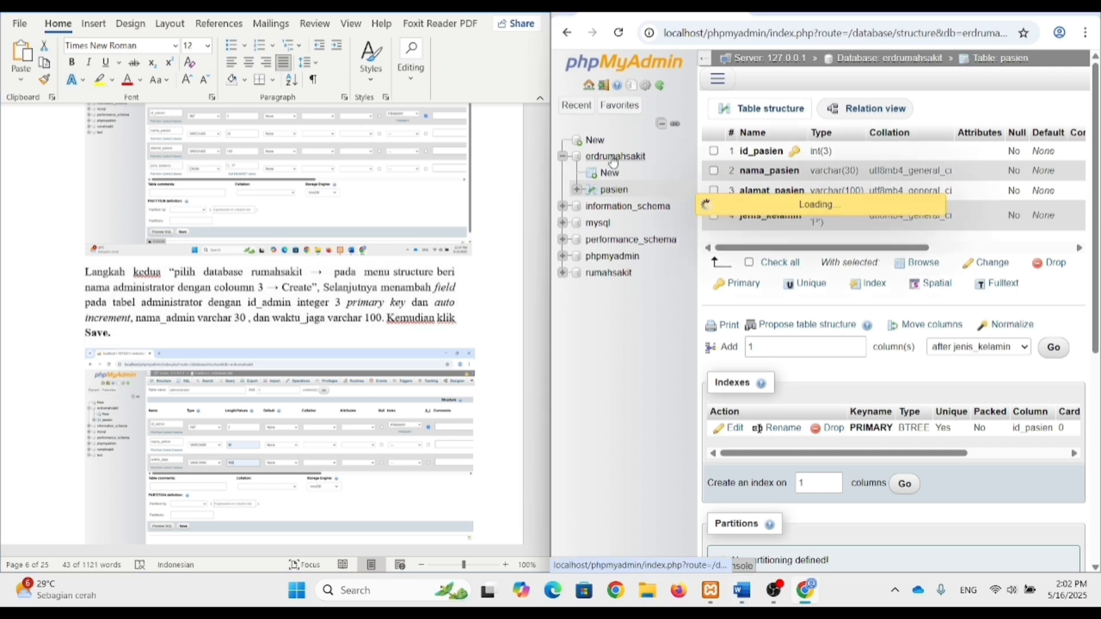
left_click(742, 430)
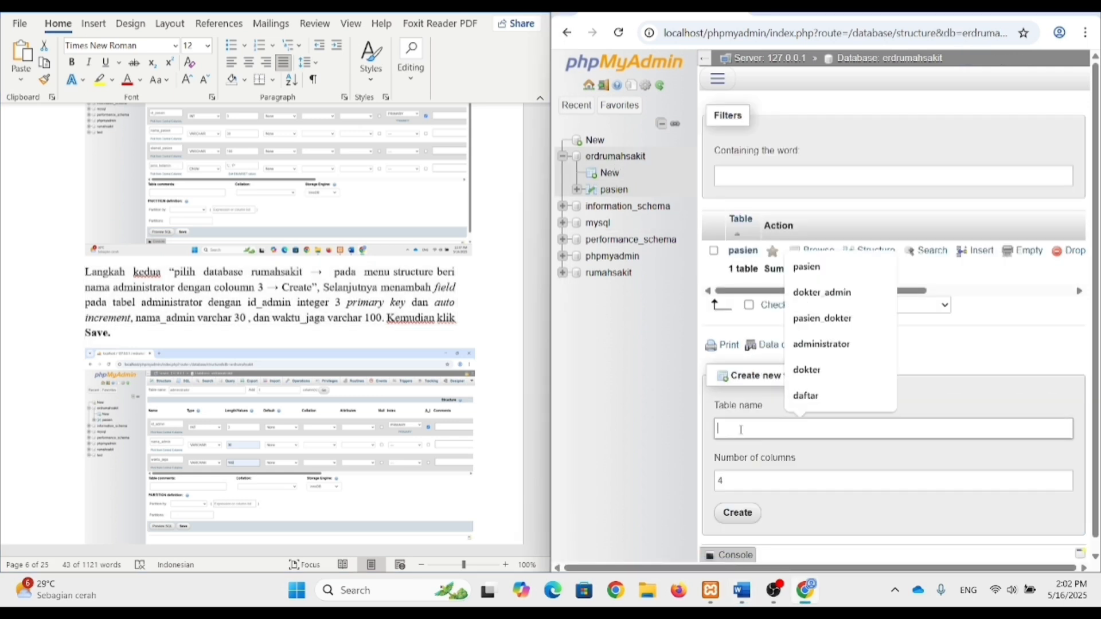
key("Down")
key("Down")
key("Down")
key("Down")
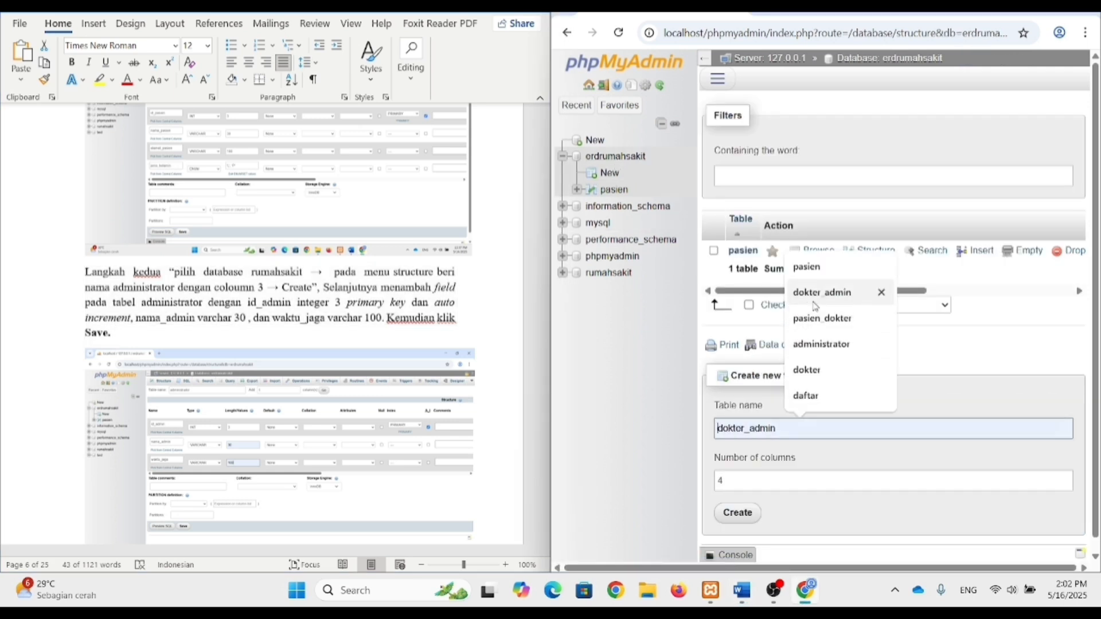
key("Return")
left_click(754, 483)
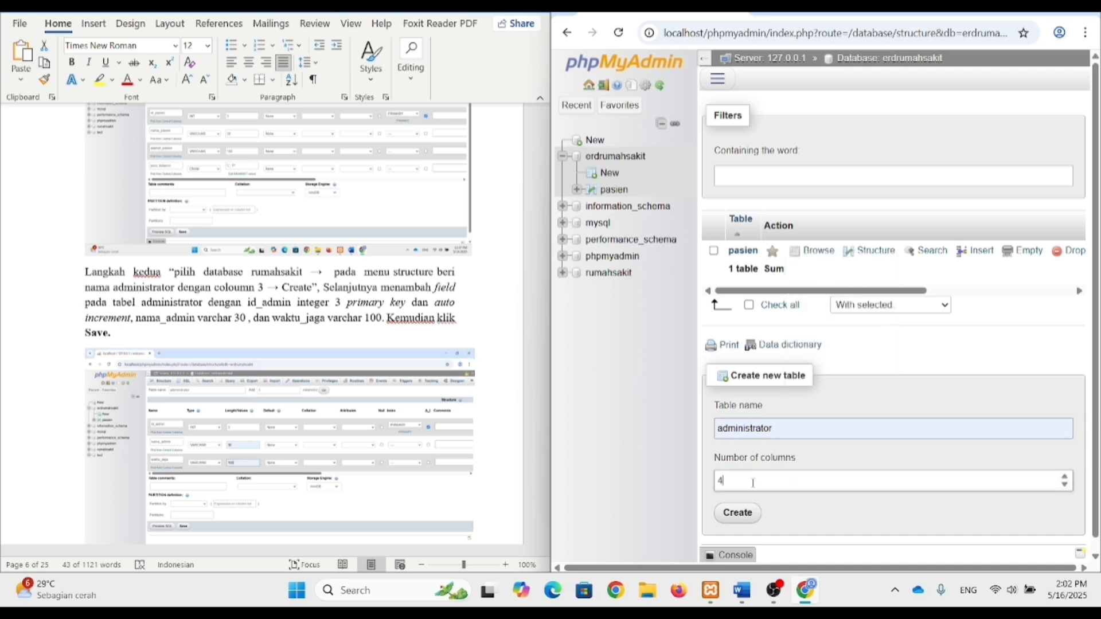
key("BackSpace")
type("3")
left_click(738, 512)
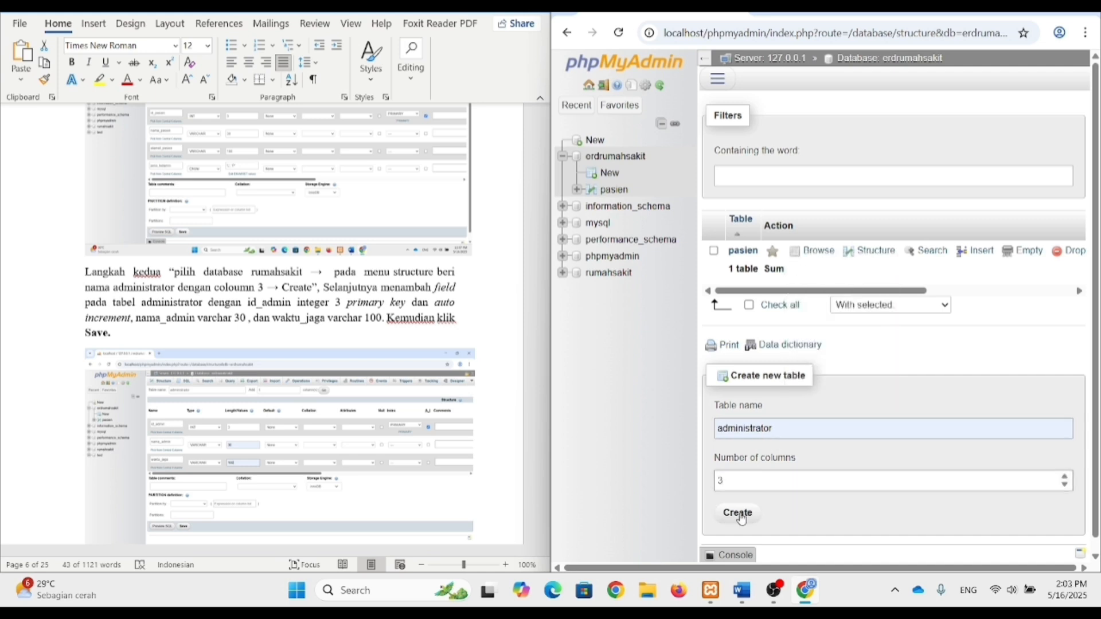
Step: Define the first column as id_admin, type INT, length 3, and make it the auto-incremented PRIMARY key
left_click(772, 217)
left_click(971, 219)
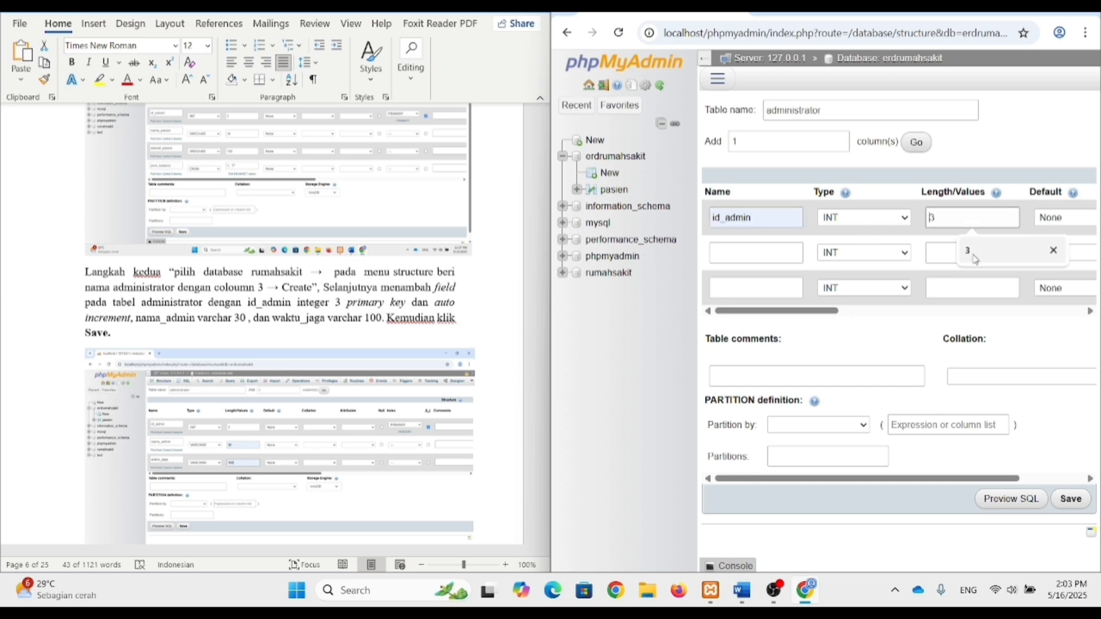
left_click(968, 252)
left_click_drag(823, 312, 772, 317)
left_click(904, 217)
left_click(855, 259)
left_click(1005, 441)
left_click(931, 221)
Step: Define the second column of the administrator table as nama_admin, type VARCHAR, length 30
left_click(752, 256)
left_click(783, 343)
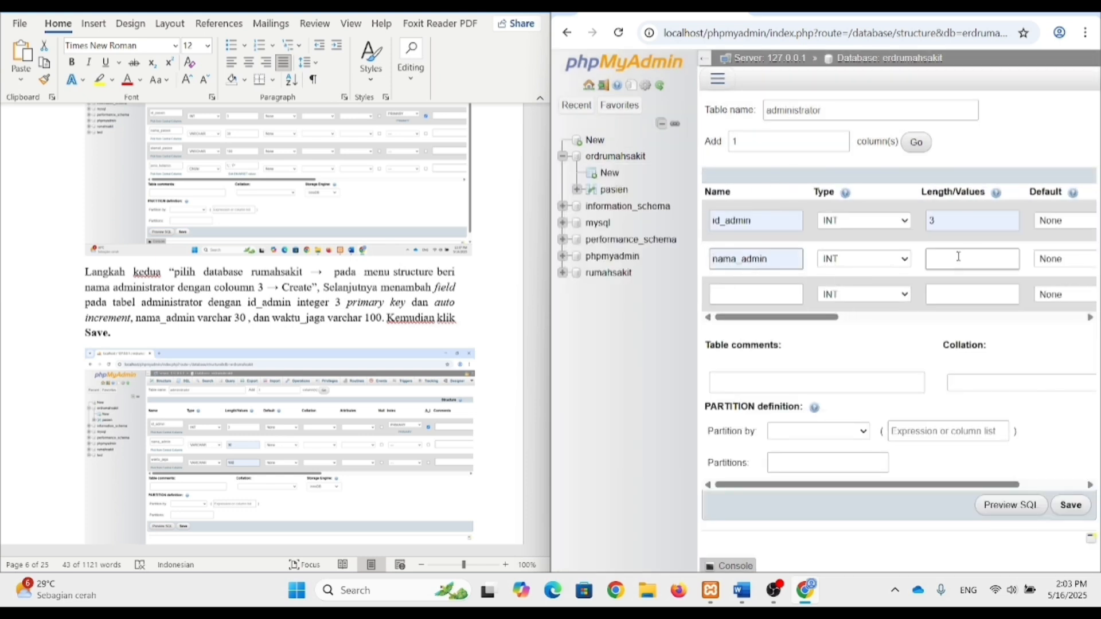
left_click(946, 258)
type("3")
left_click(772, 292)
left_click(843, 261)
left_click(845, 290)
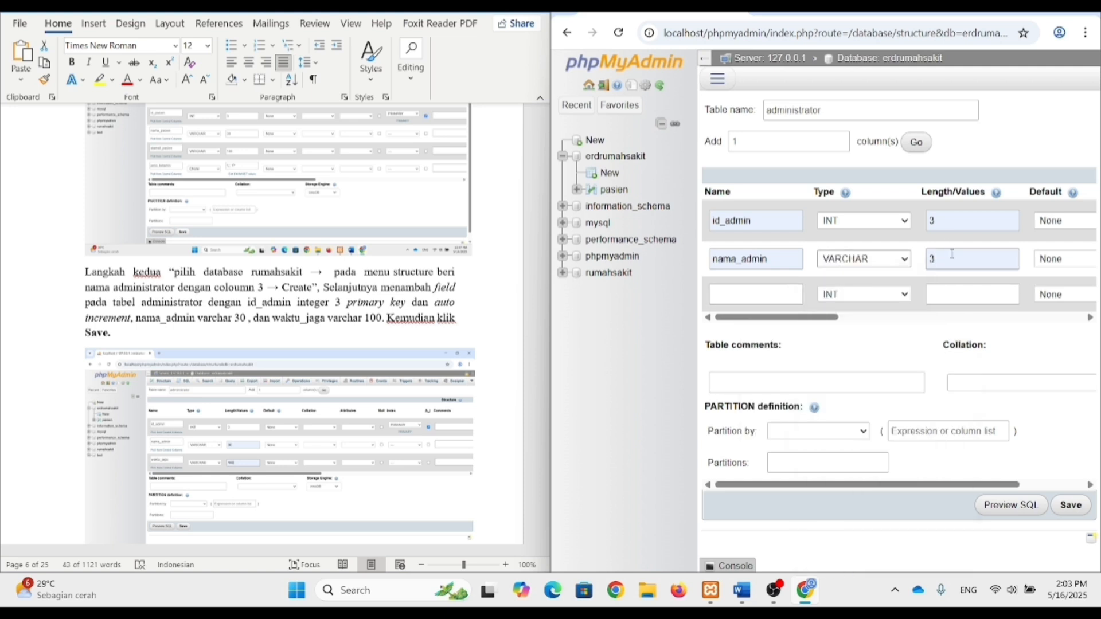
left_click(955, 257)
left_click(972, 317)
Step: Define the third column as waktu_jaga, type VARCHAR, length 100, and save the administrator table
left_click(781, 293)
left_click(773, 379)
left_click(864, 294)
left_click(872, 106)
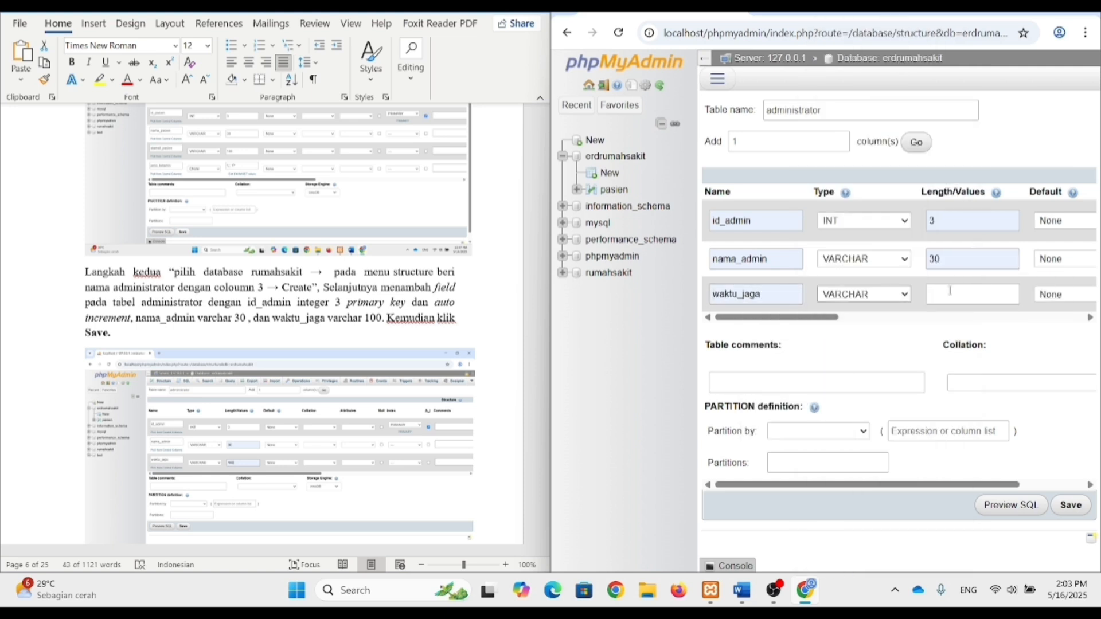
left_click(950, 294)
type("100")
left_click(1063, 521)
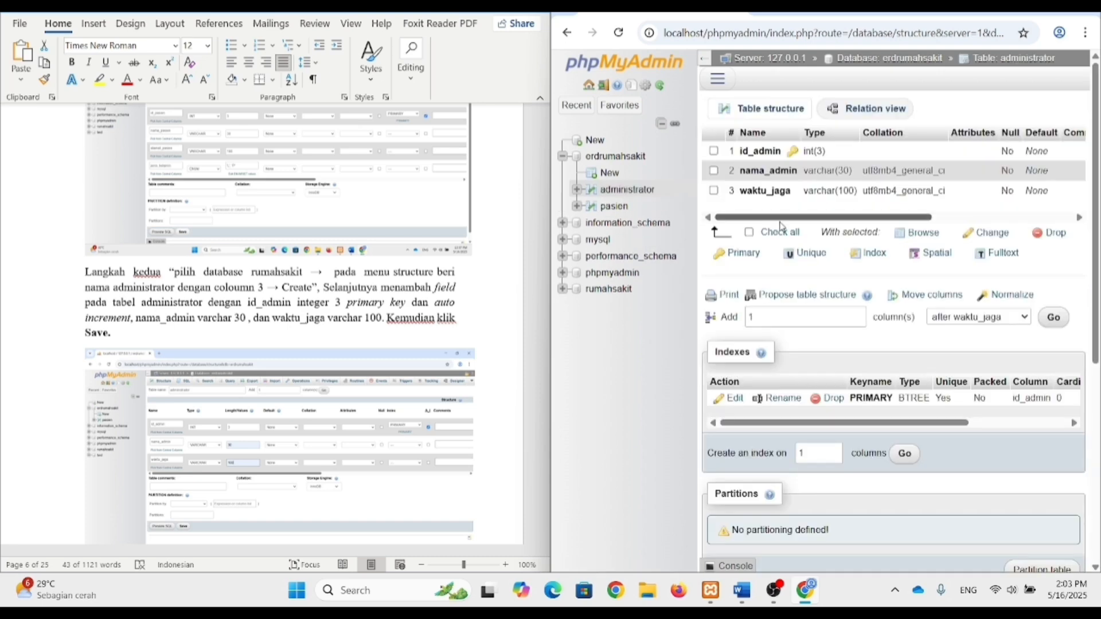
Step: Start a new table named dokter with 7 columns in erdrumahsakit, following the document's third step
left_click(615, 156)
scroll(382, 315, "down", 10)
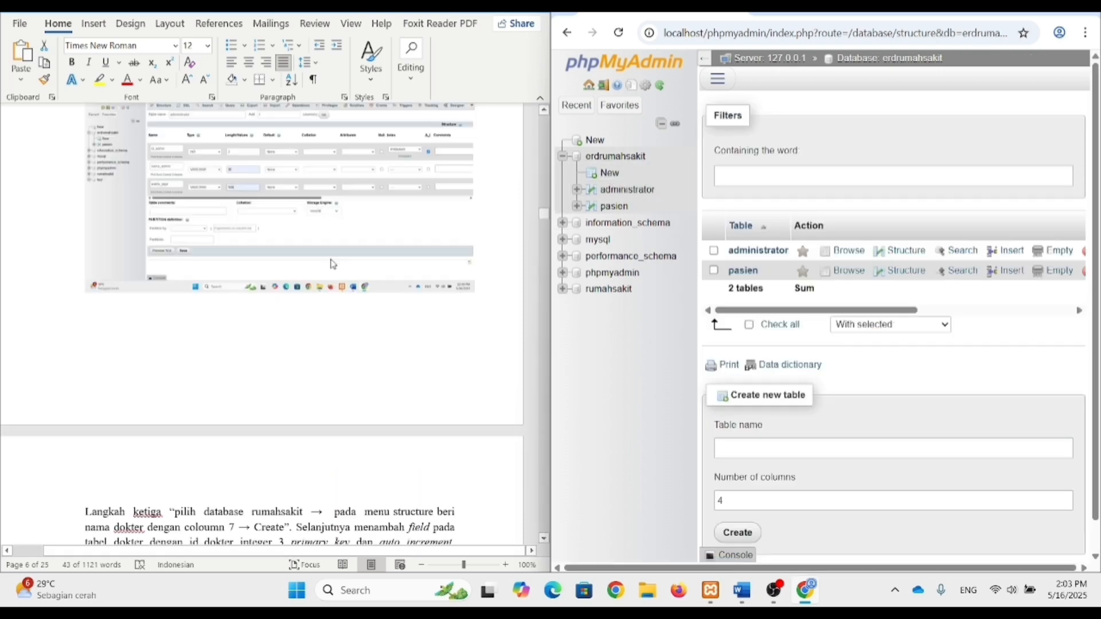
triple_click(179, 322)
left_click(179, 321)
left_click(763, 449)
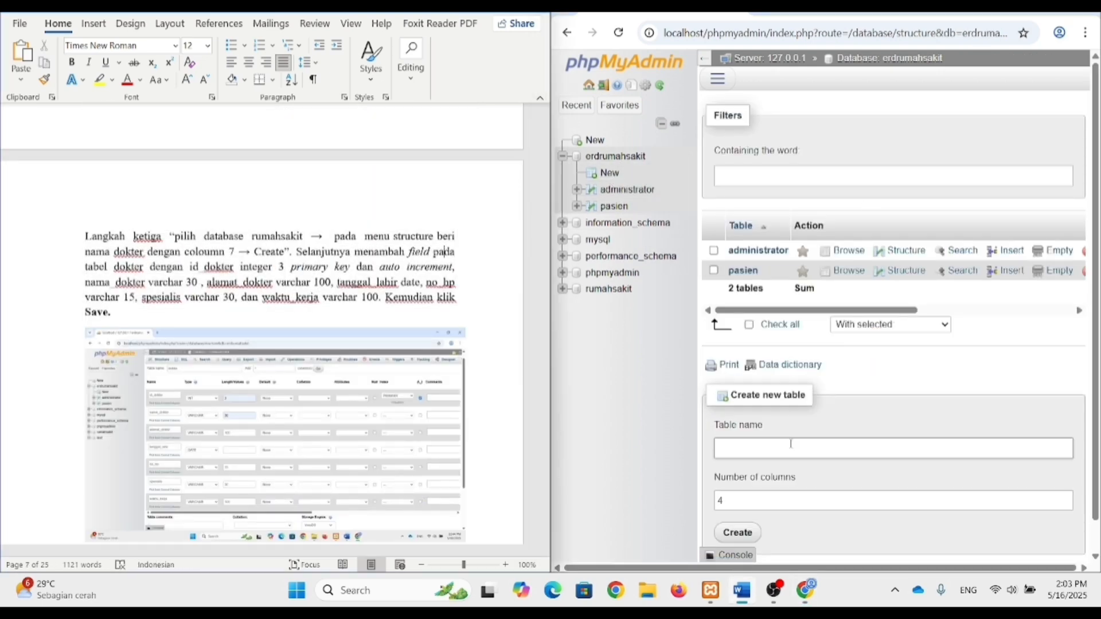
type("dokter")
key("Return")
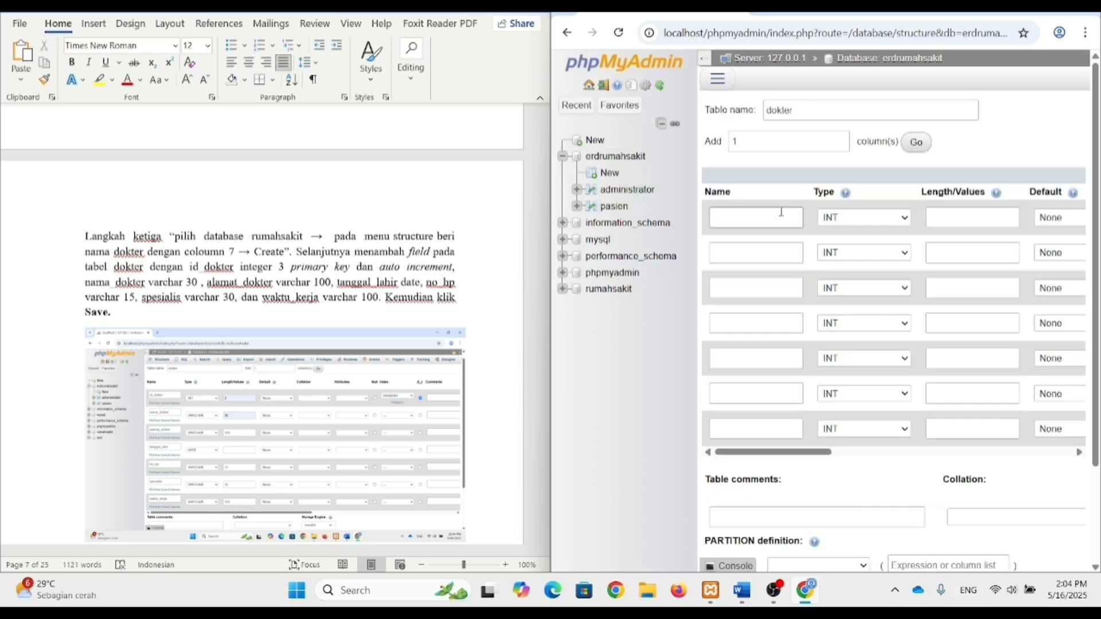
Step: Define the first column of the dokter table as id_dokter, INT of length 3, and make it the PRIMARY key
left_click(780, 215)
left_click(769, 331)
left_click(961, 218)
left_click(968, 251)
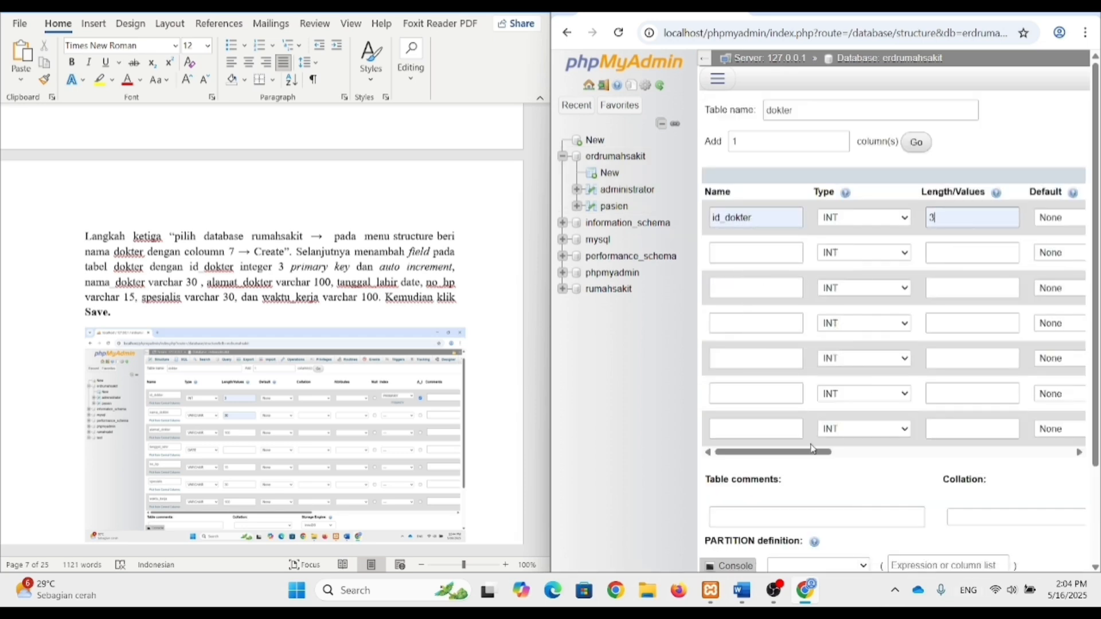
left_click_drag(811, 451, 773, 458)
left_click(916, 219)
left_click(911, 250)
left_click(991, 438)
Step: Define the second column of the dokter table as nama_dokter, type VARCHAR, length 30
left_click(770, 259)
left_click(812, 355)
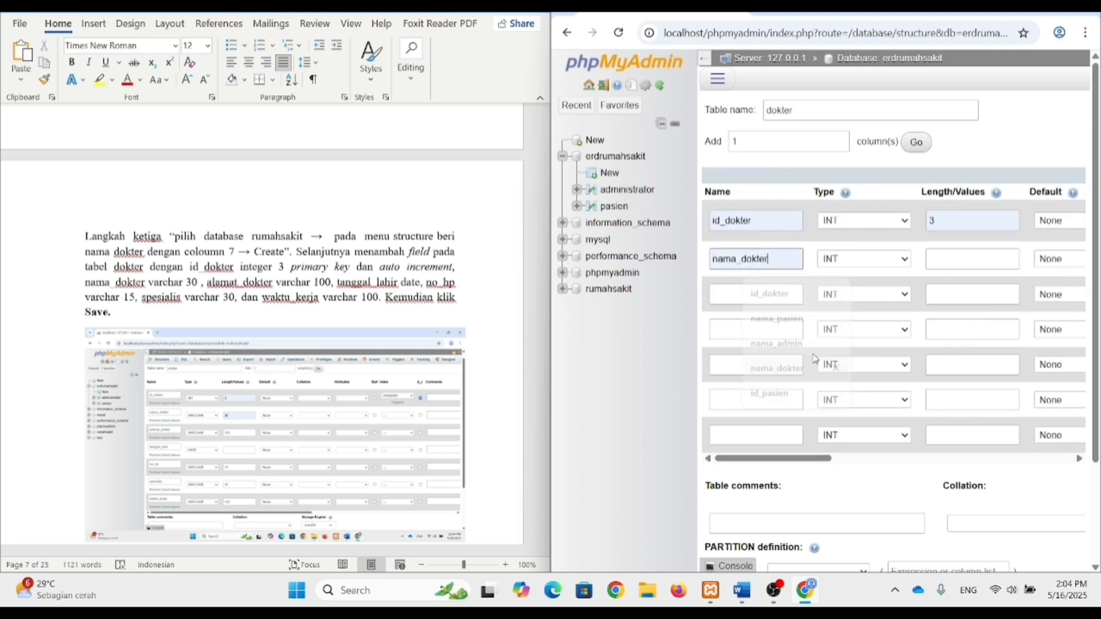
left_click(864, 259)
left_click(878, 295)
left_click(973, 259)
left_click(996, 296)
Step: Define the third column of the dokter table as alamat_dokter, type VARCHAR, length 100
left_click(753, 296)
left_click(779, 405)
left_click(874, 296)
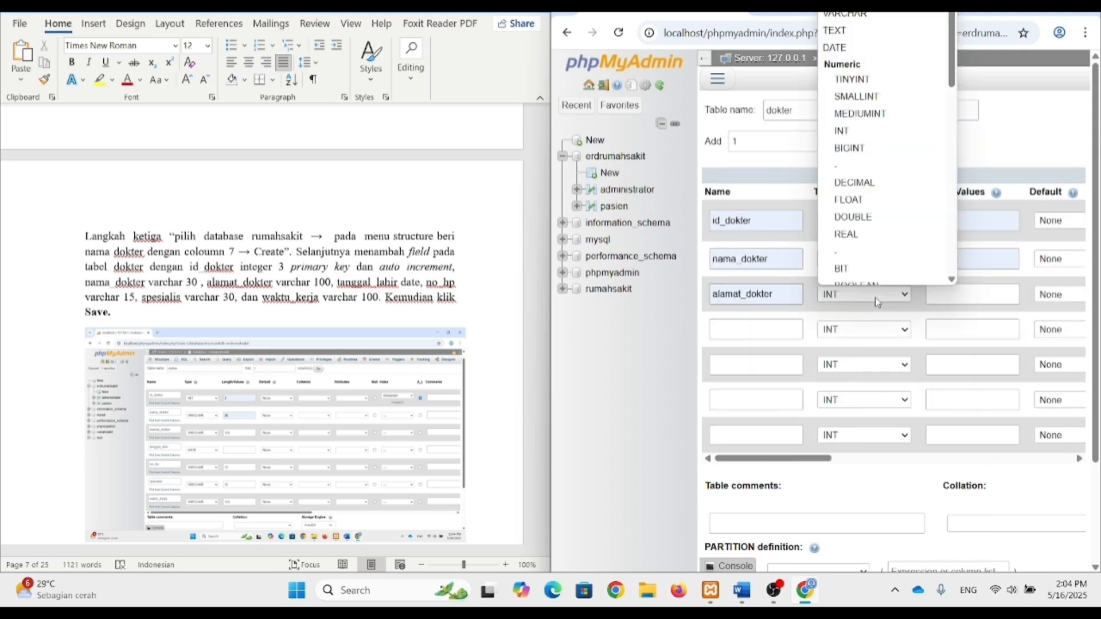
left_click(855, 18)
left_click(975, 297)
left_click(994, 329)
Step: Define the fourth column of the dokter table as tanggal_lahir with type DATE
left_click(781, 325)
left_click(776, 388)
left_click(932, 326)
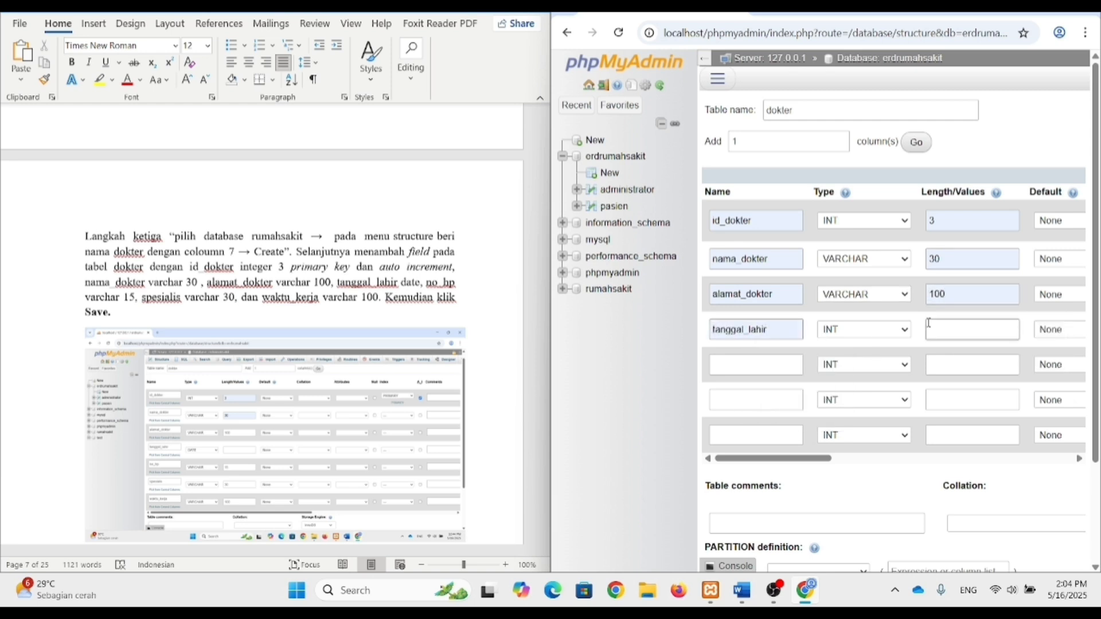
left_click(879, 333)
left_click(892, 50)
Step: Define the fifth column of the dokter table as no_hp, type VARCHAR, length 15
left_click(783, 364)
left_click(771, 399)
left_click(891, 365)
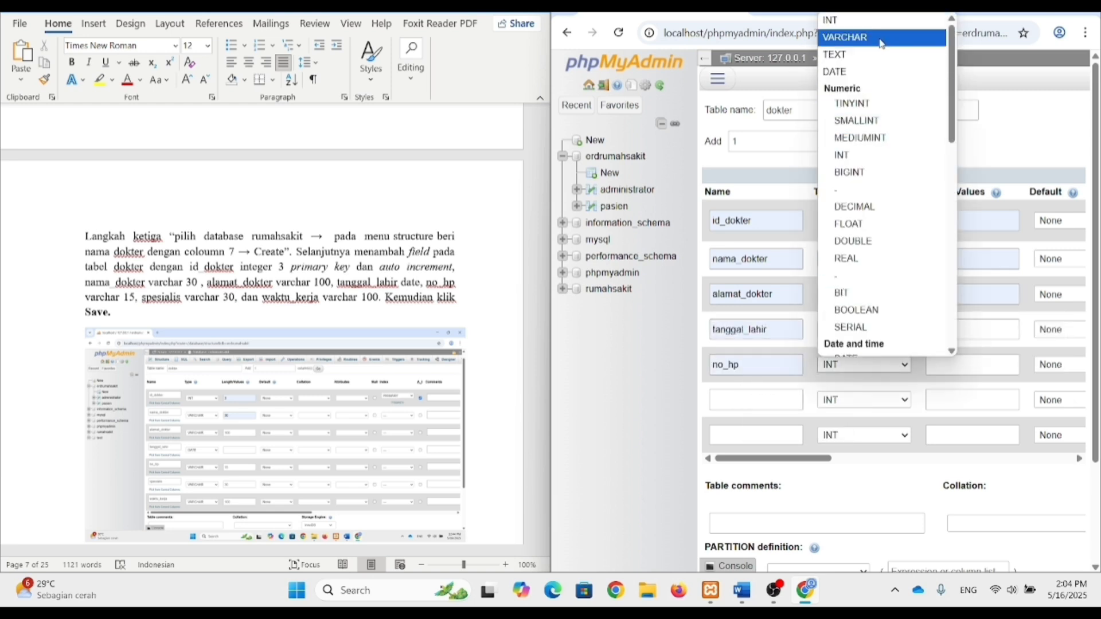
left_click(855, 32)
left_click(952, 365)
left_click(972, 396)
Step: Define the sixth column of the dokter table as spesialis, type VARCHAR, length 30
left_click(756, 399)
left_click(791, 436)
left_click(879, 412)
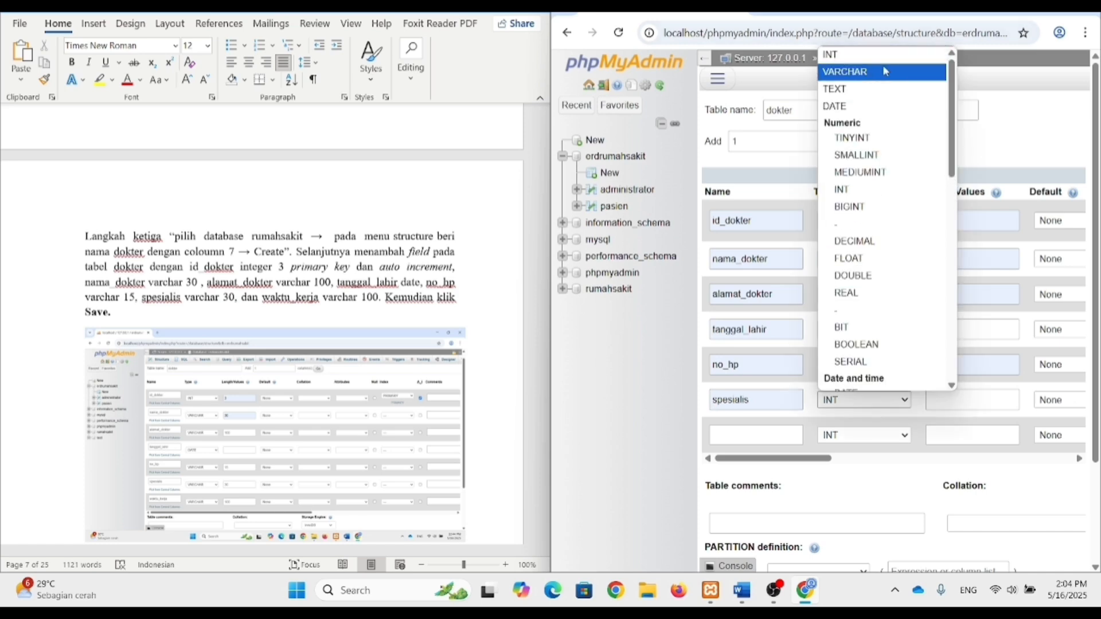
left_click(882, 67)
left_click(972, 400)
left_click(975, 431)
Step: Define the seventh column of the dokter table as waktu_kerja, type VARCHAR, length 100
left_click(756, 436)
left_click(762, 466)
left_click(864, 436)
left_click(877, 96)
left_click(970, 435)
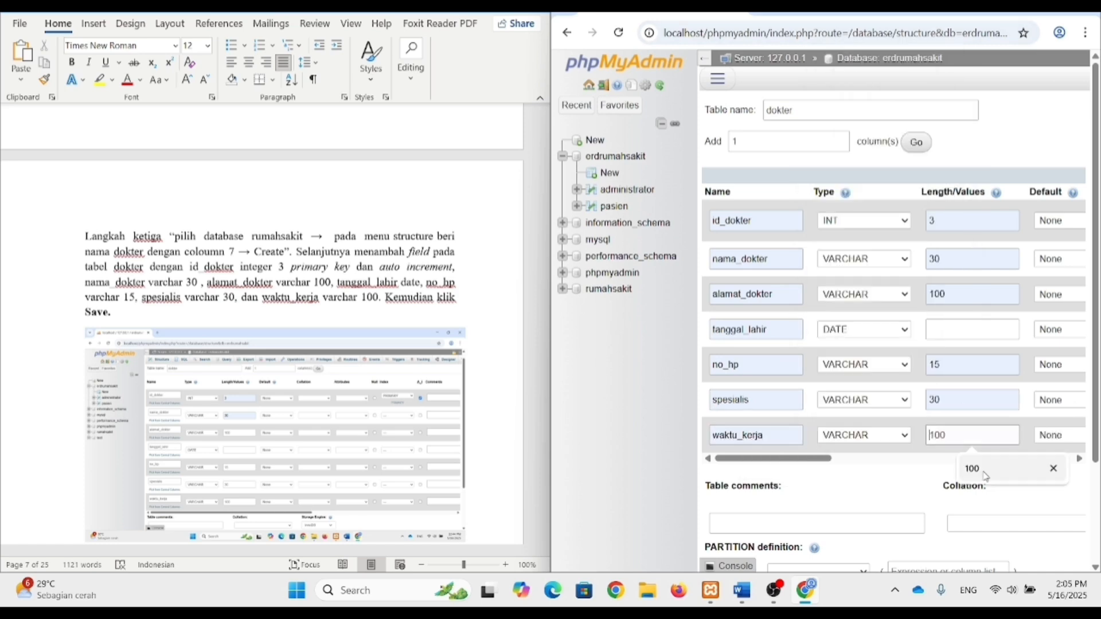
left_click(980, 470)
Step: Save the dokter table with its seven defined columns
scroll(916, 338, "down", 3)
scroll(906, 344, "up", 3)
mouse_move(789, 459)
left_mouse_down()
mouse_move(921, 462)
mouse_move(786, 461)
left_mouse_up()
scroll(894, 448, "down", 3)
left_click(1060, 518)
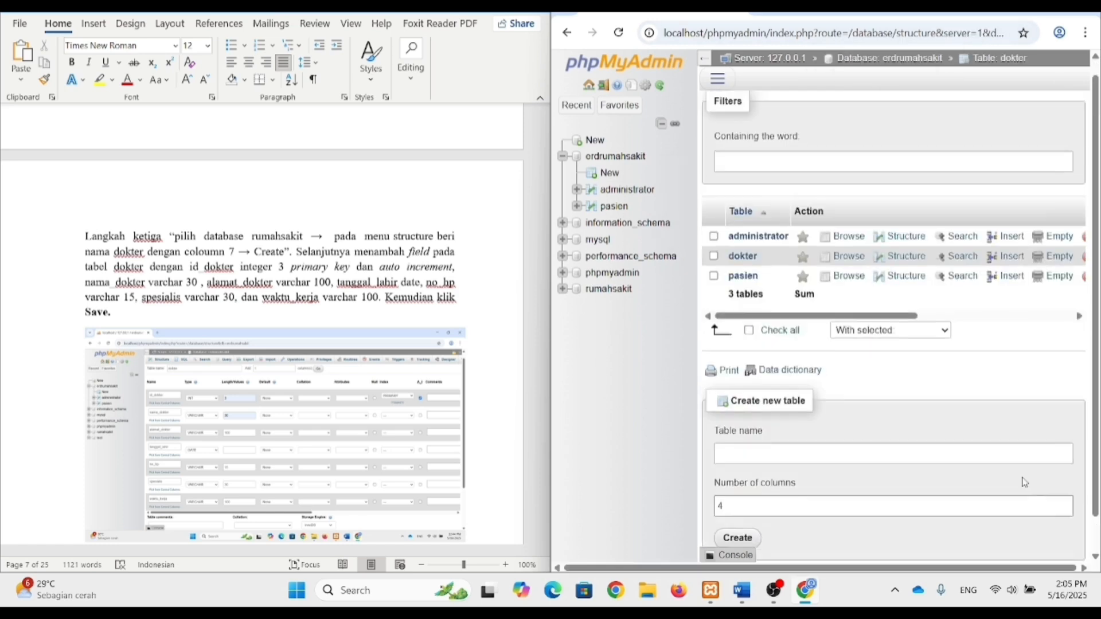
Step: Start a new table named dokter_admin with 3 columns in erdrumahsakit, following the document's fourth step
scroll(275, 287, "down", 10)
left_click_drag(85, 146, 631, 226)
left_click(619, 156)
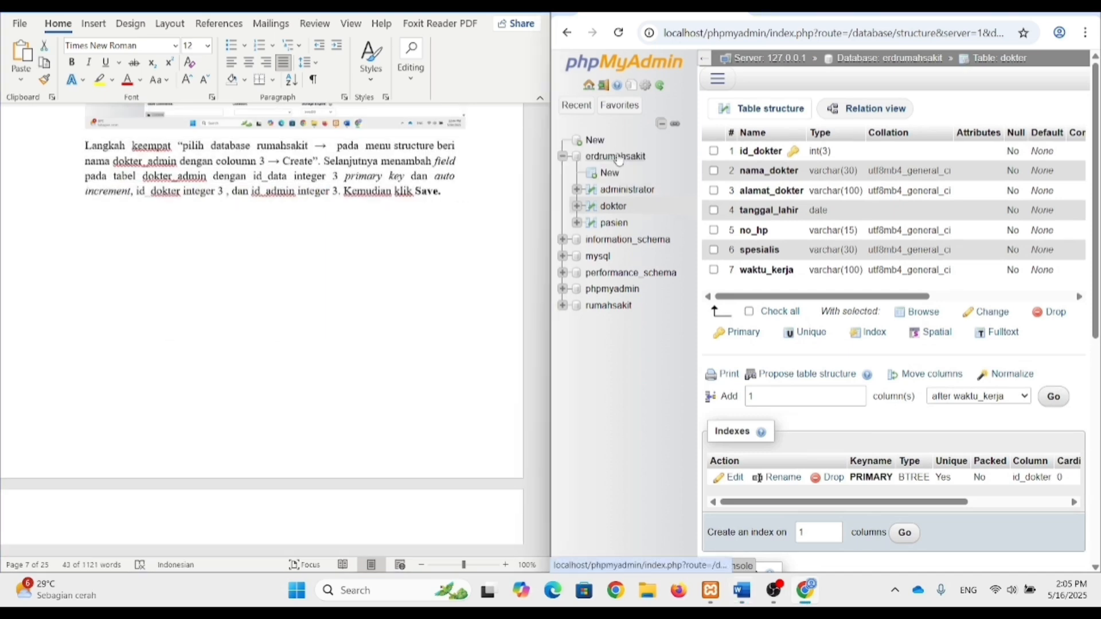
left_click(777, 471)
left_click(768, 432)
key("BackSpace")
type("3")
scroll(734, 510, "down", 1)
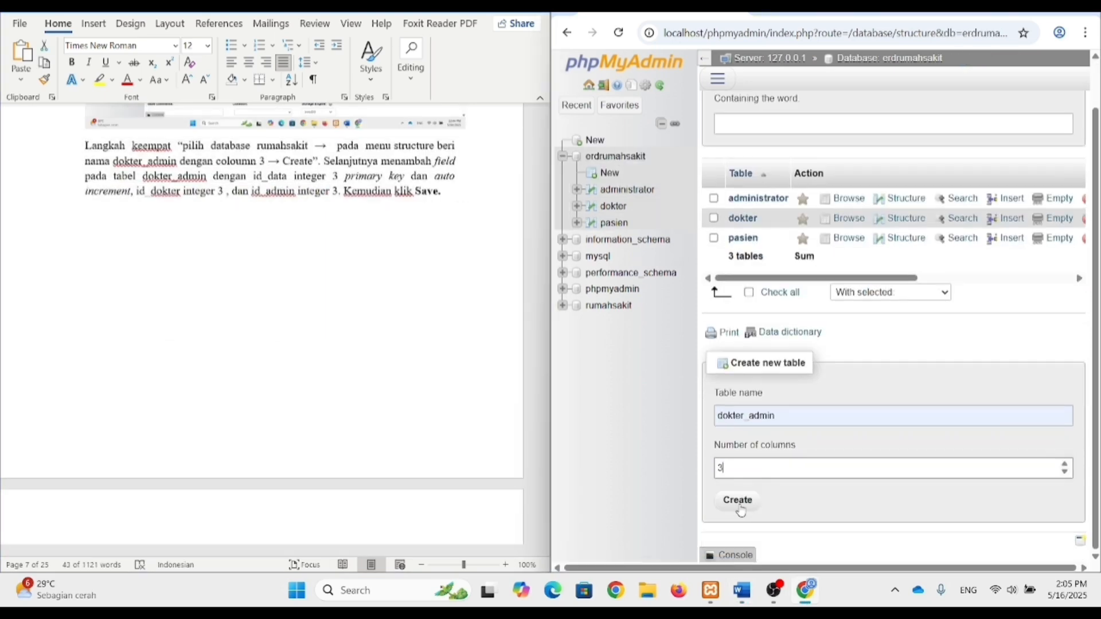
left_click(737, 499)
Step: Define the first column of dokter_admin as id_data, INT of length 3, with a PRIMARY index and auto increment
left_click(784, 218)
left_click(772, 260)
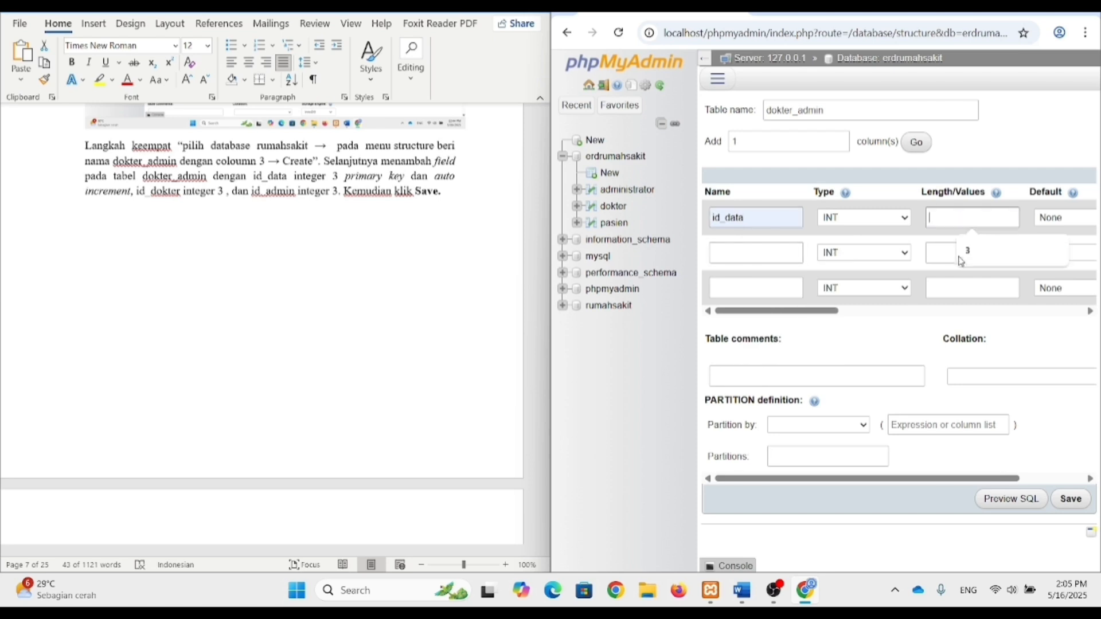
left_click(969, 217)
type("3")
left_click(831, 311)
left_click(899, 218)
left_click(878, 248)
left_click(1002, 438)
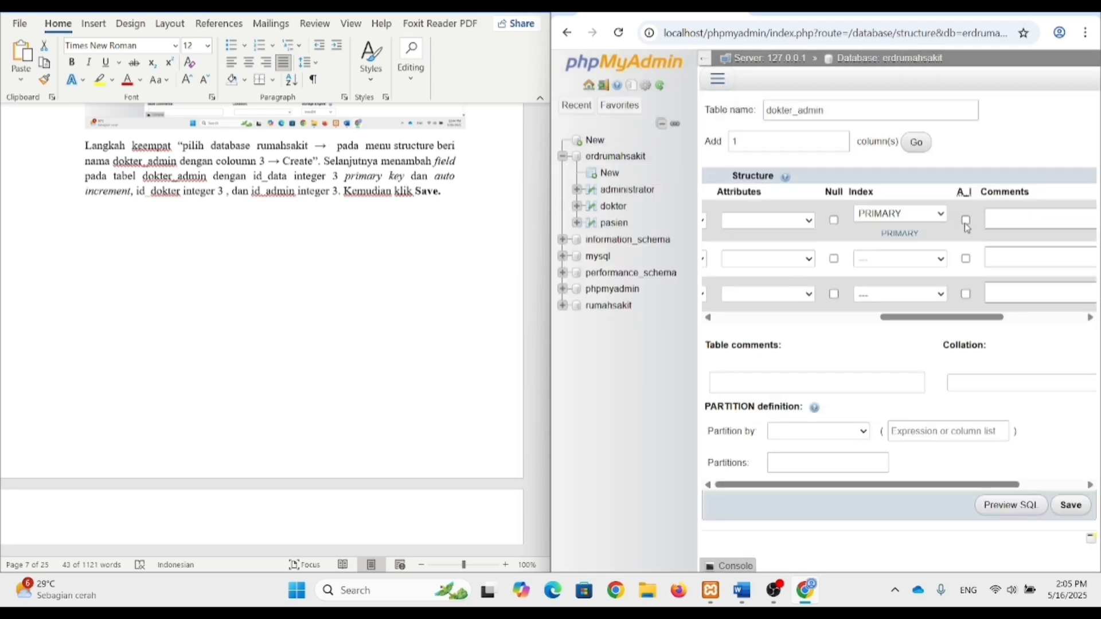
left_click(966, 220)
Step: Define the second column of dokter_admin as id_dokter, INT of length 3
left_click_drag(889, 317, 785, 328)
left_click(769, 258)
left_click(771, 300)
left_click(972, 259)
type("3")
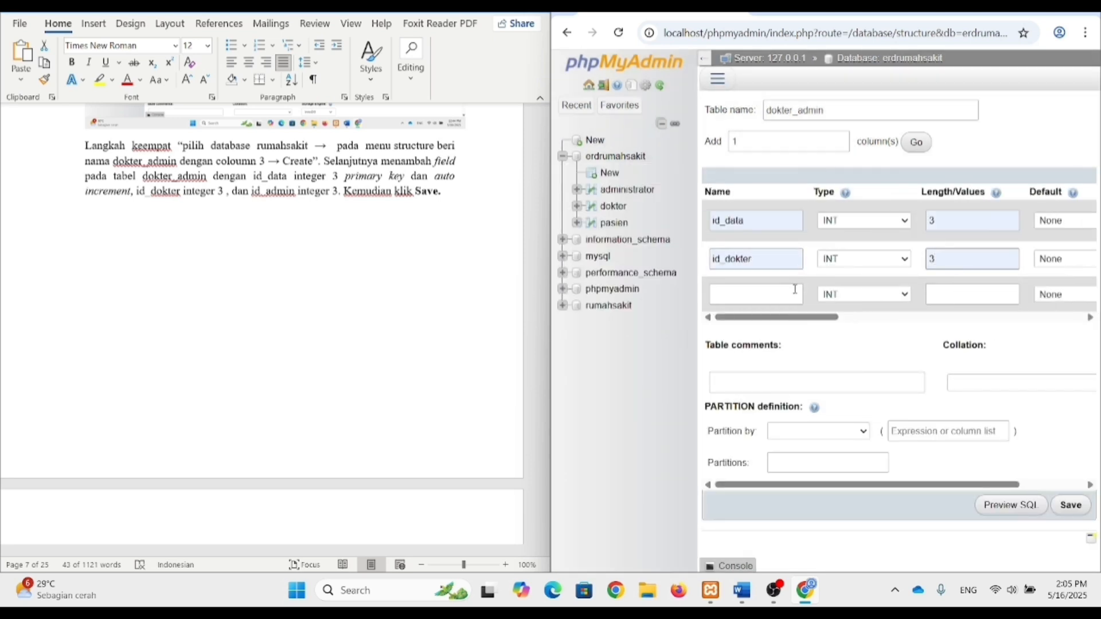
Step: Define the third column of dokter_admin as id_admin, INT of length 3, and save the table
left_click(755, 294)
left_click(769, 325)
left_click(972, 294)
type("3")
left_click(1065, 507)
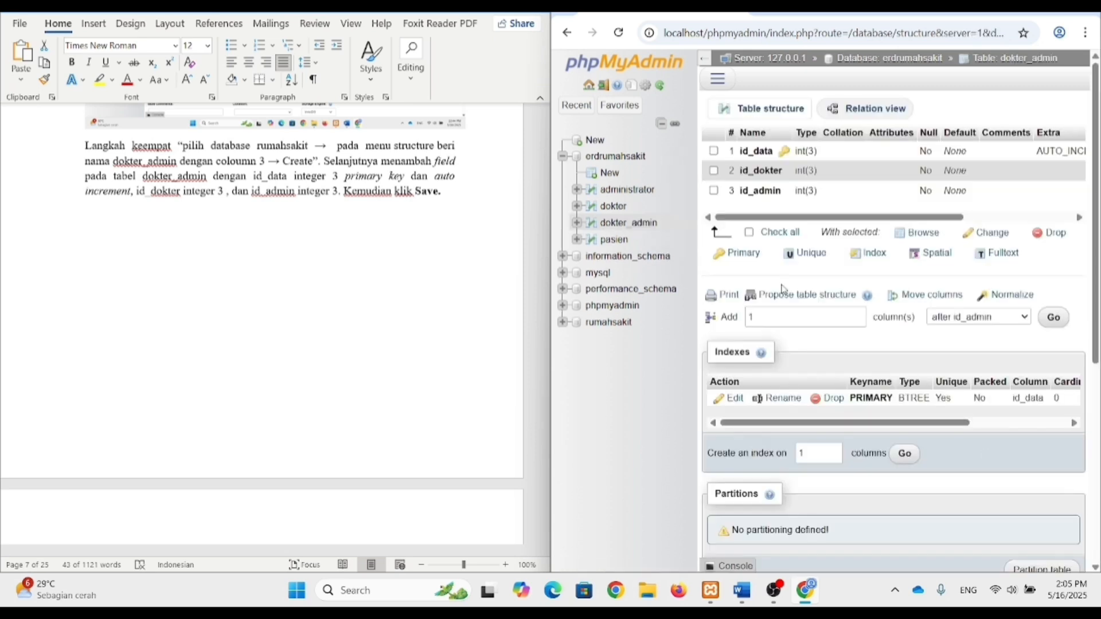
Step: Following the document's foreign key instructions, add an index on the id_dokter column of dokter_admin and confirm it
scroll(306, 265, "down", 10)
triple_click(307, 265)
left_click(305, 264)
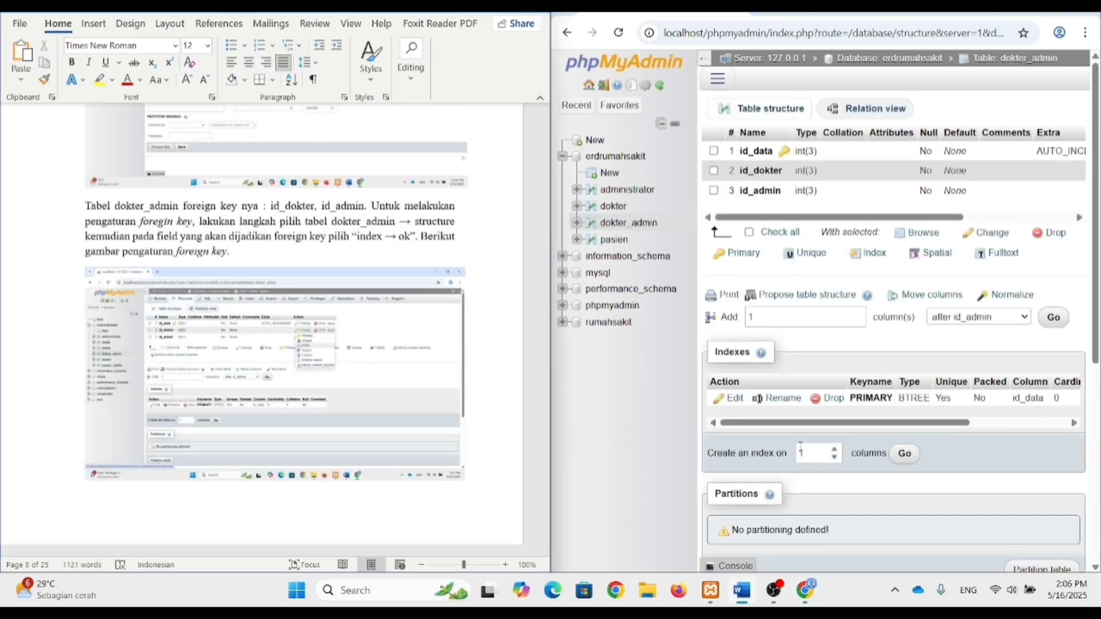
left_click_drag(829, 218, 963, 219)
mouse_move(1071, 172)
scroll(1024, 208, "down", 1)
left_click(984, 164)
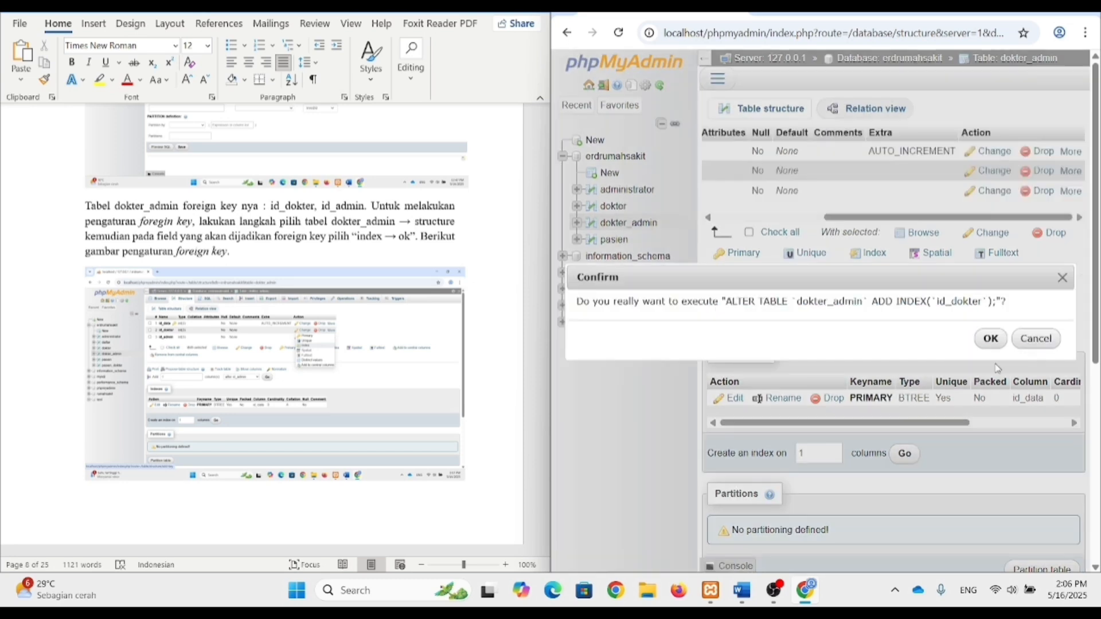
left_click(985, 337)
Step: Add an index on the id_admin column of dokter_admin and confirm it
mouse_move(1064, 282)
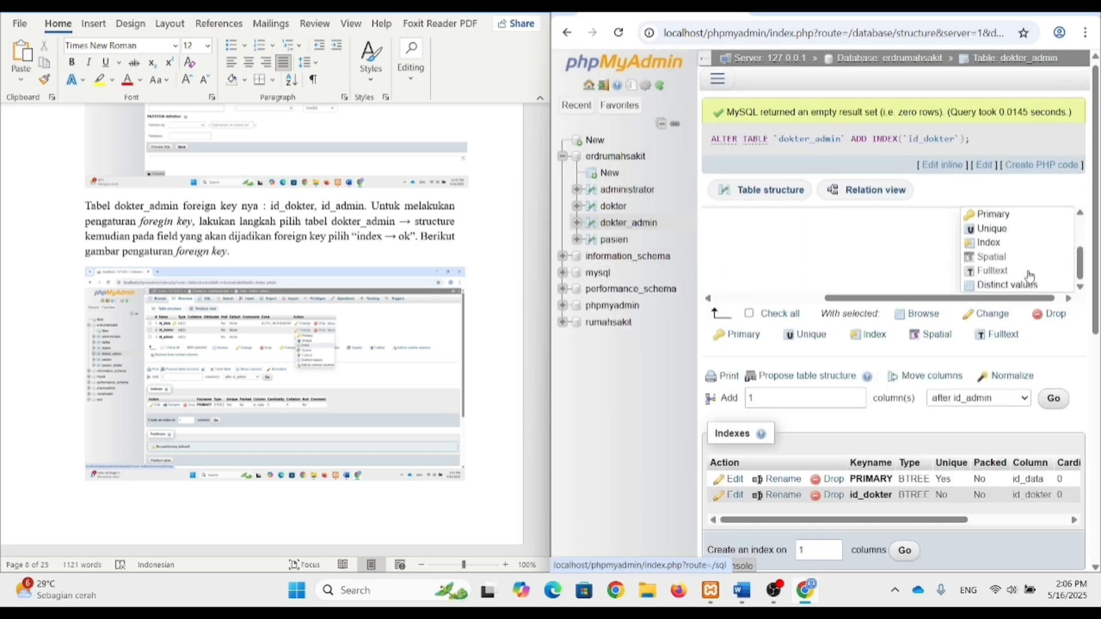
left_click(991, 240)
left_click(988, 339)
Step: Start a new table named pasien_dokter with 5 columns in erdrumahsakit, following the document's fifth step
scroll(163, 294, "down", 5)
left_click_drag(86, 309, 221, 370)
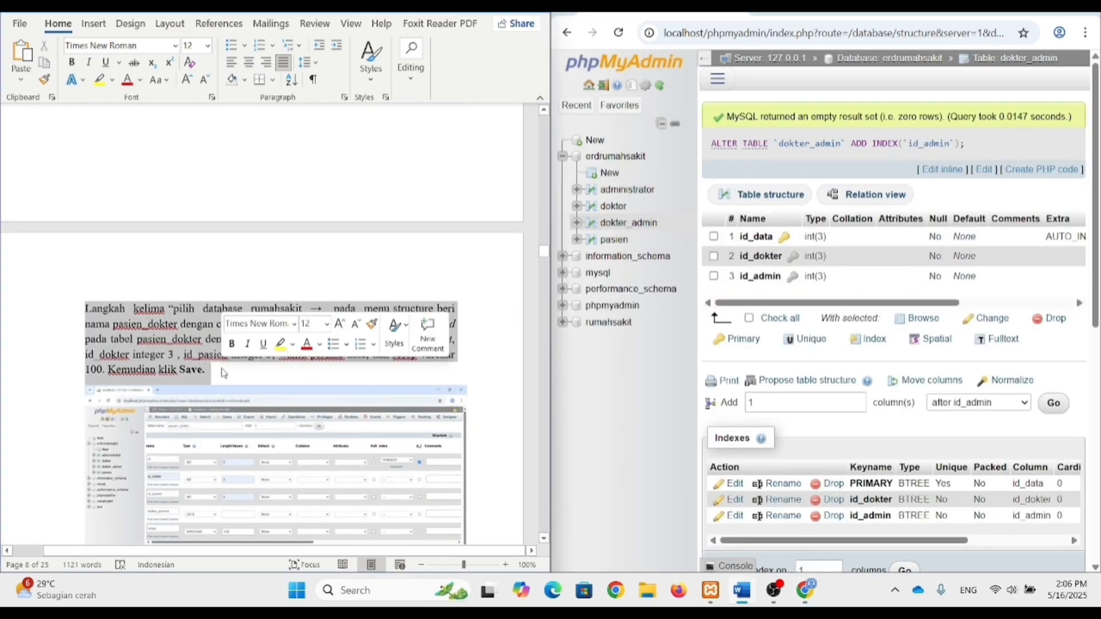
left_click(222, 371)
left_click(616, 157)
left_click(788, 485)
left_click(815, 427)
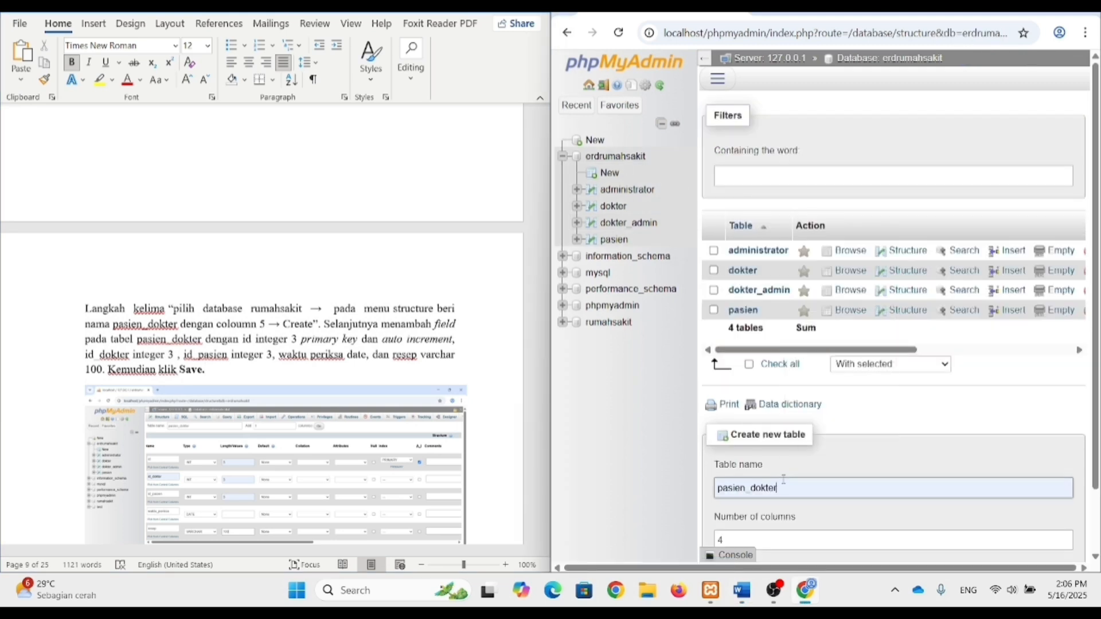
scroll(788, 470, "down", 2)
left_click(769, 468)
key("BackSpace")
type("5")
key("Return")
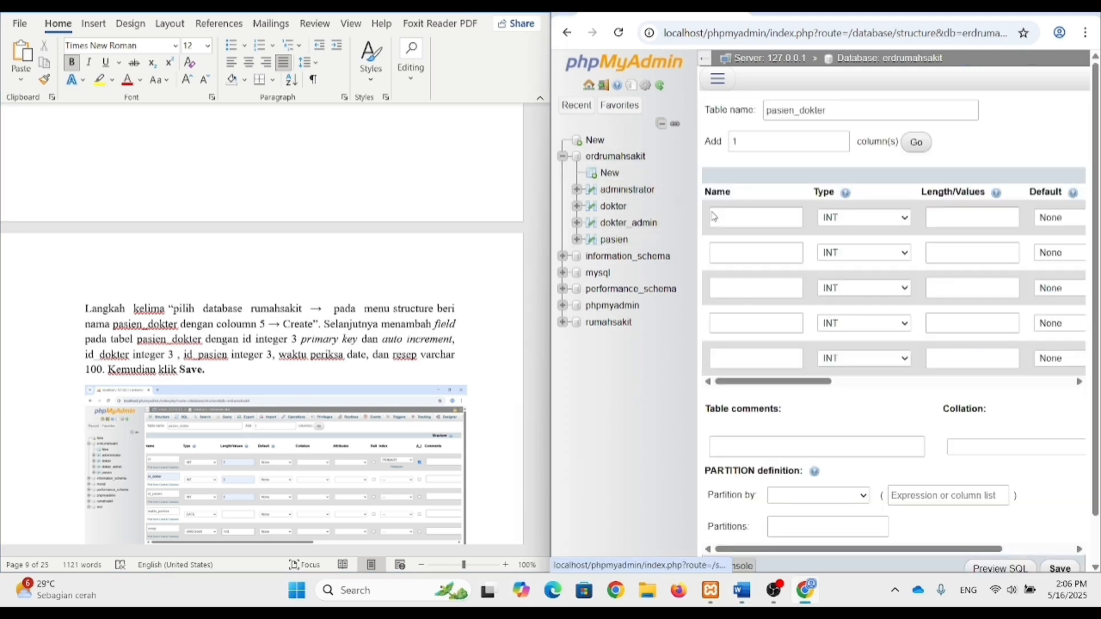
Step: Define the first column of pasien_dokter as id, INT of length 3, with a PRIMARY index and auto increment
left_click(715, 218)
left_click(765, 353)
left_click(944, 218)
left_click(947, 251)
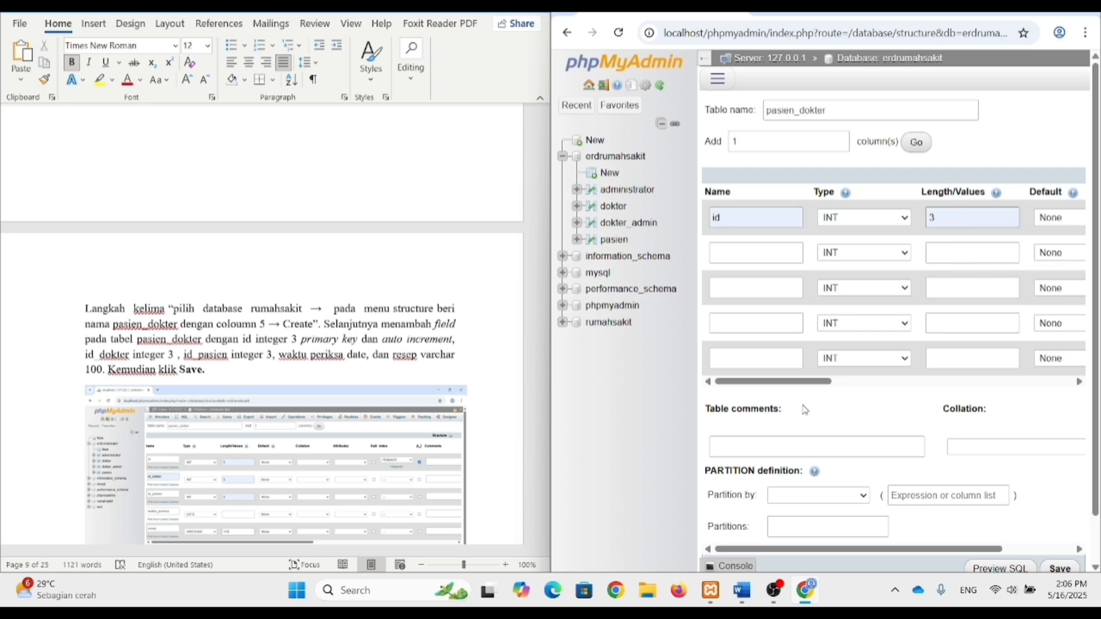
left_click_drag(774, 382, 806, 401)
left_click(989, 217)
left_click(966, 254)
left_click(991, 439)
left_click(1056, 219)
Step: Define the second and third columns of pasien_dokter as id_dokter and id_pasien, both INT of length 3
left_click(766, 258)
left_click(769, 292)
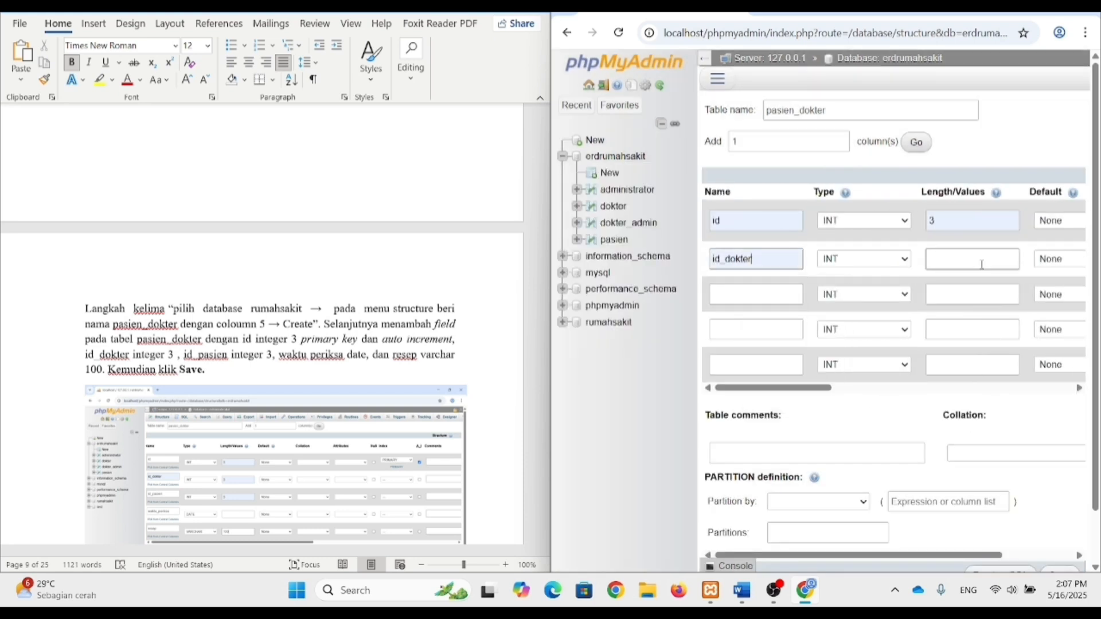
left_click(972, 259)
left_click(973, 290)
left_click(756, 294)
left_click(789, 427)
left_click(972, 295)
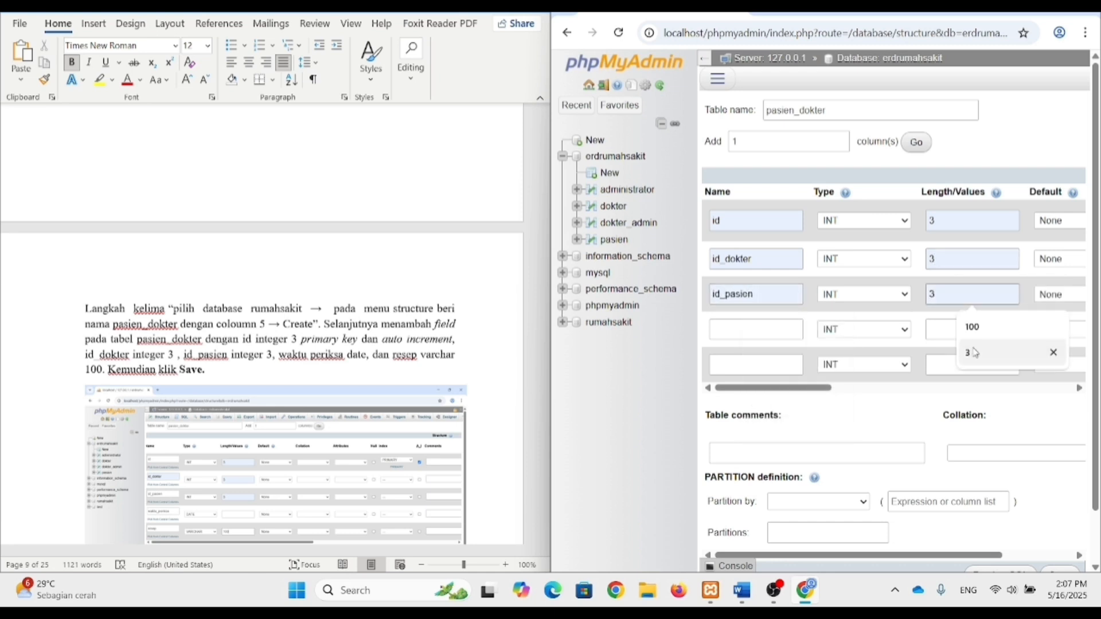
left_click(973, 352)
Step: Define the fourth column of pasien_dokter as waktu_periksa with type DATE
left_click(779, 329)
left_click(808, 361)
left_click(850, 330)
left_click(832, 47)
Step: Define the fifth column of pasien_dokter as resep, type VARCHAR, length 100, and save the table
left_click(756, 364)
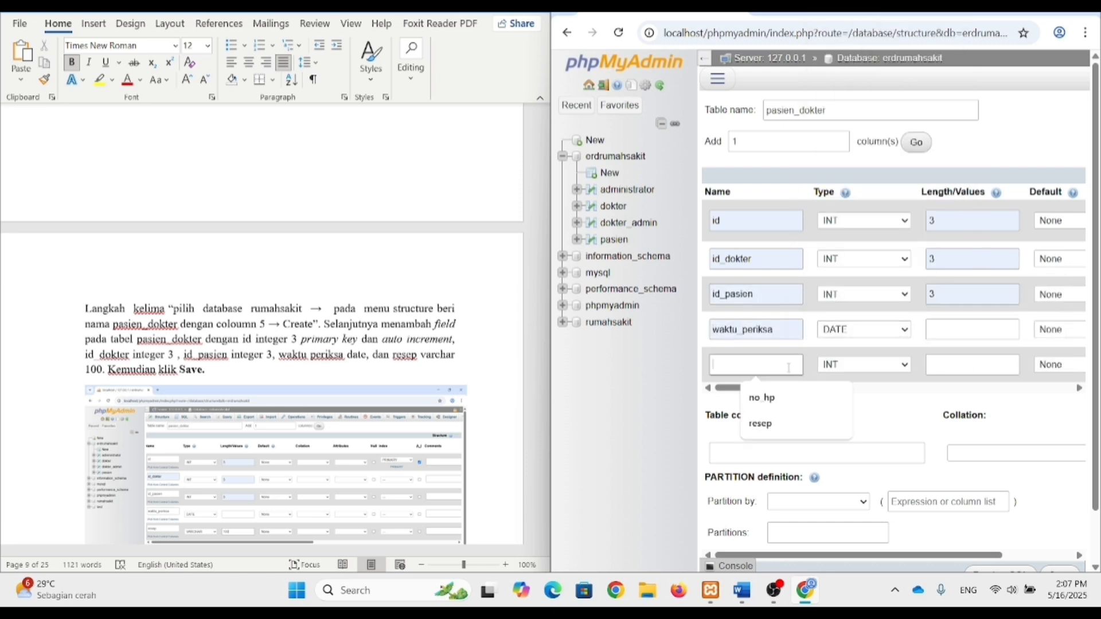
left_click(763, 423)
left_click(864, 365)
left_click(846, 33)
left_click(972, 365)
left_click(977, 427)
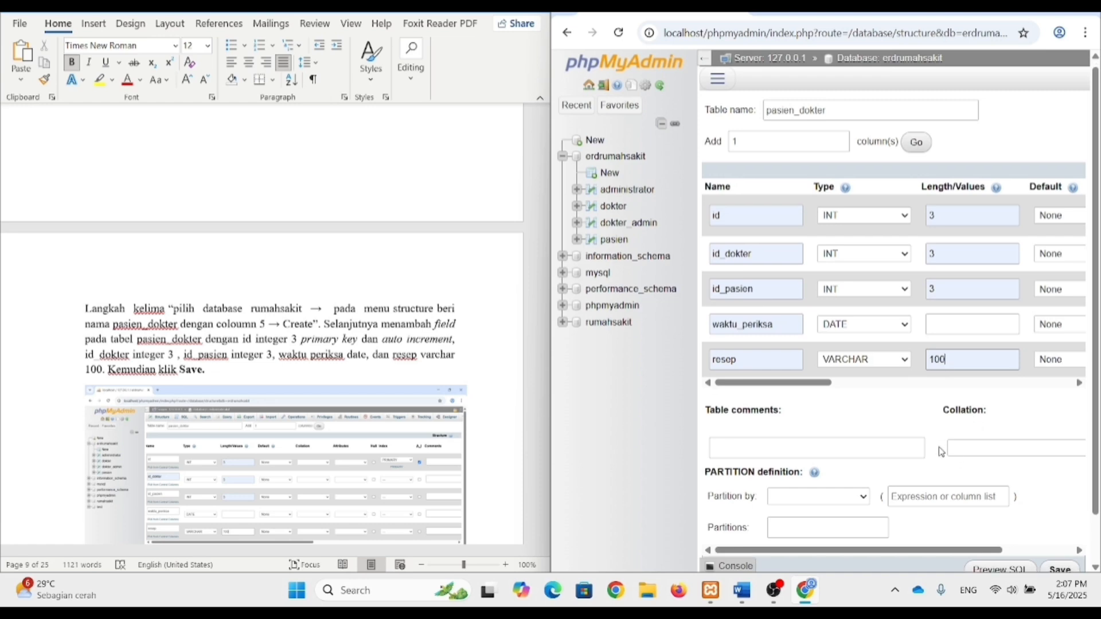
scroll(977, 433, "down", 1)
left_click(1057, 516)
Step: Show the structure of pasien_dokter in a maximized window and add an index on its id_dokter column
scroll(479, 318, "down", 5)
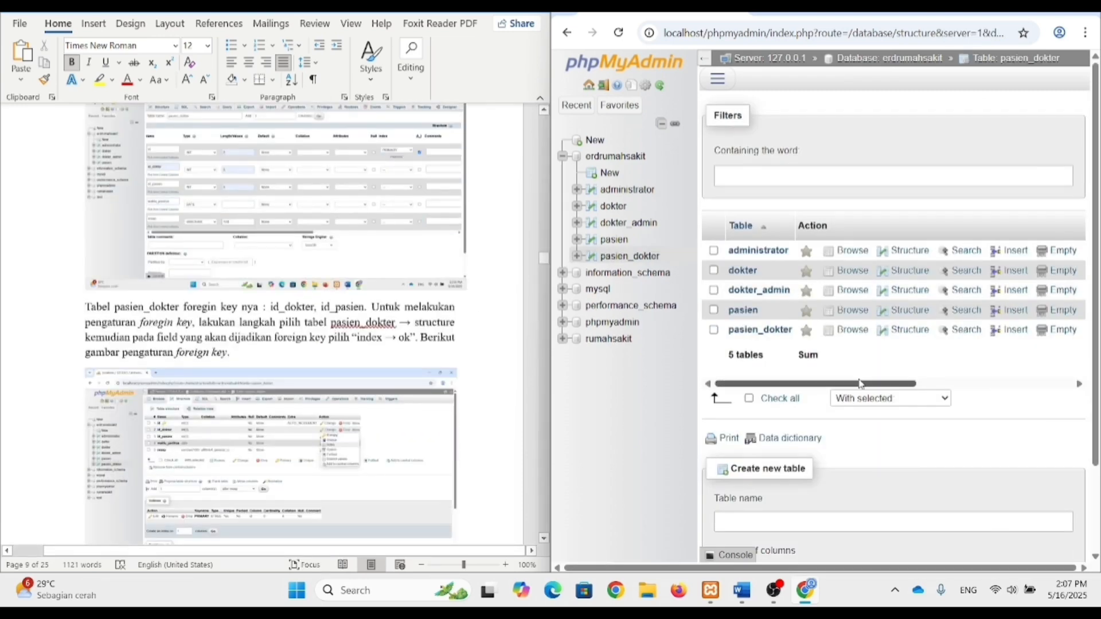
left_click(630, 255)
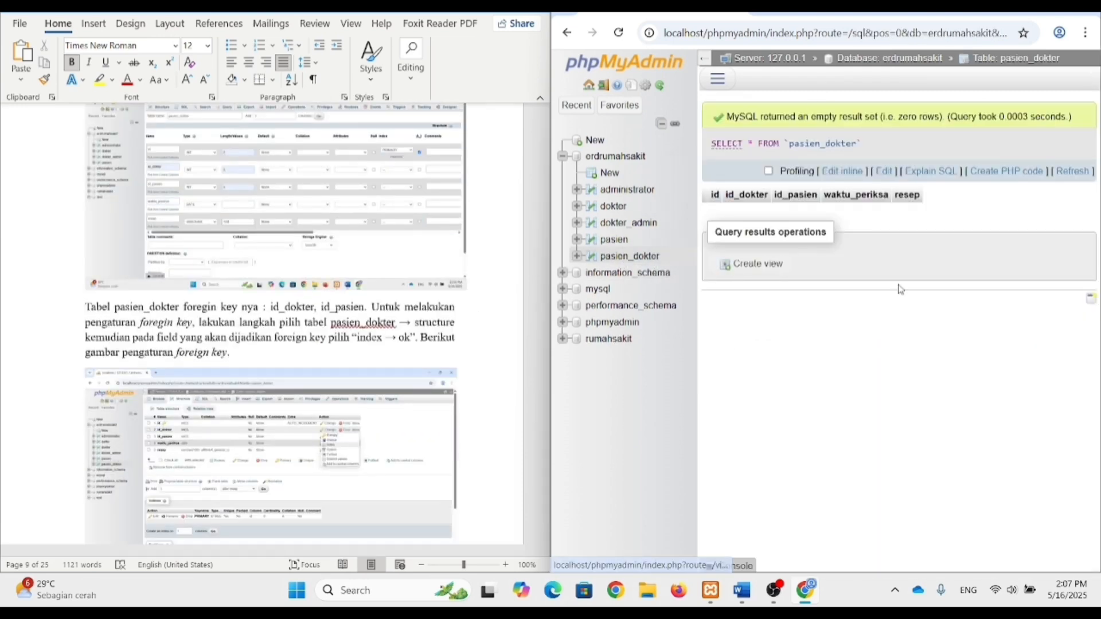
left_click(1052, 4)
left_click(253, 85)
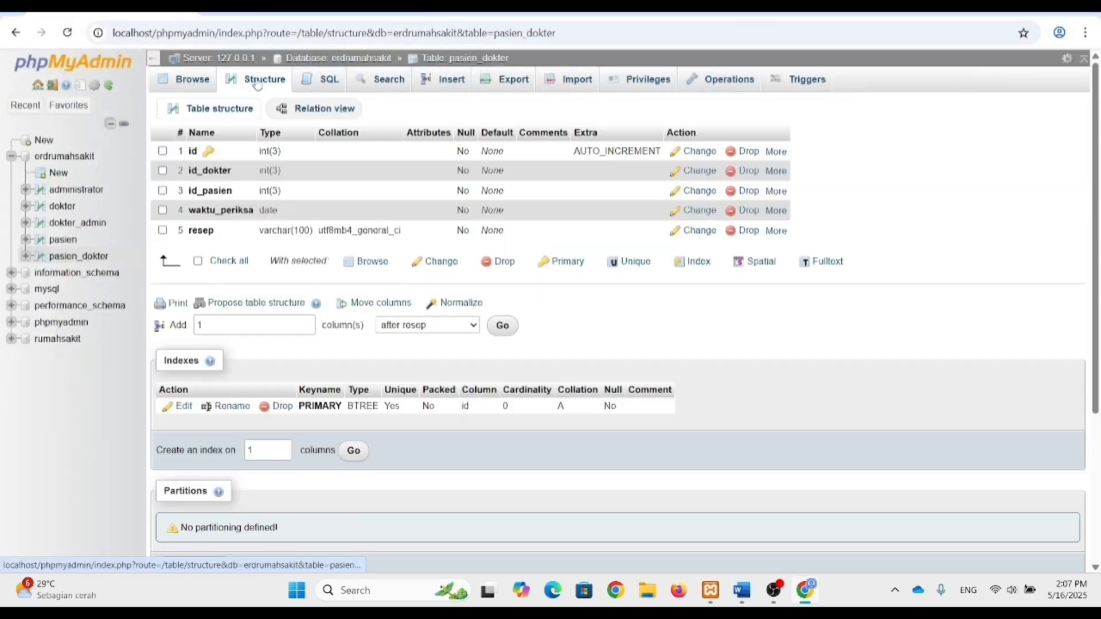
left_click(776, 171)
left_click(701, 214)
left_click(566, 352)
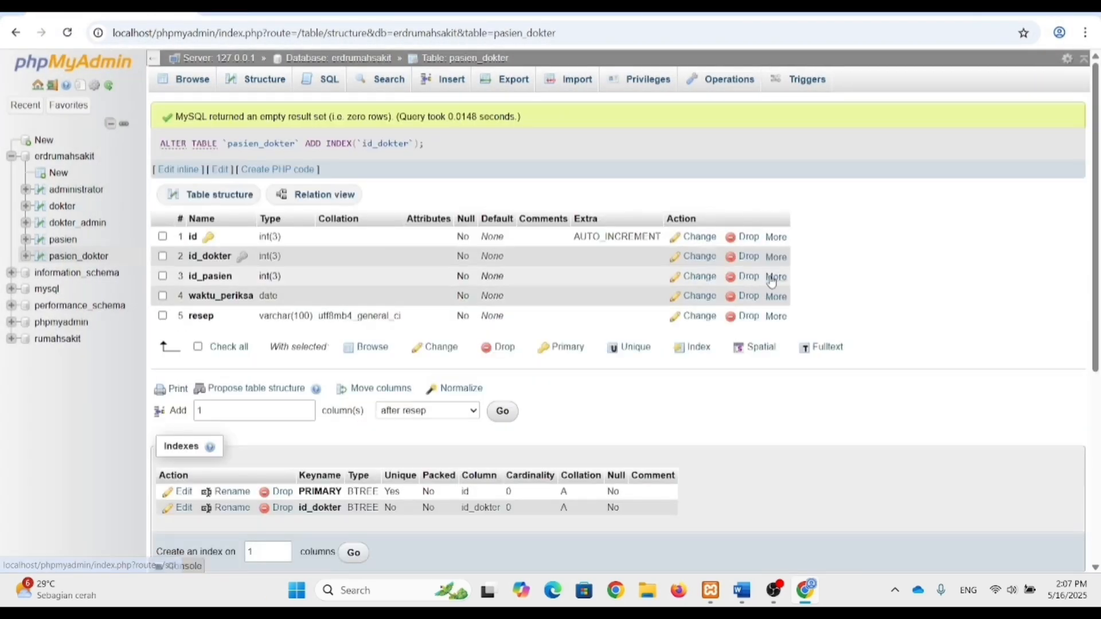
Step: Add an index on the id_pasien column of pasien_dokter and restore the side-by-side window layout
left_click(776, 276)
left_click(701, 320)
left_click(567, 352)
key("super+Down")
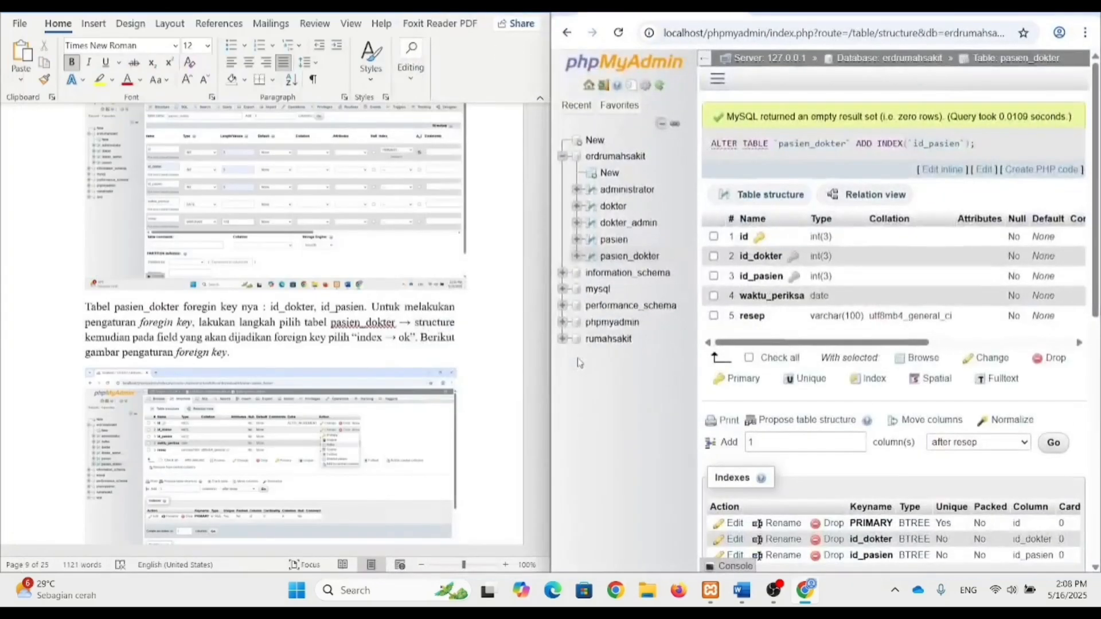
Step: Start a new table named daftar with 3 columns in erdrumahsakit, following the document's sixth step
scroll(285, 311, "down", 7)
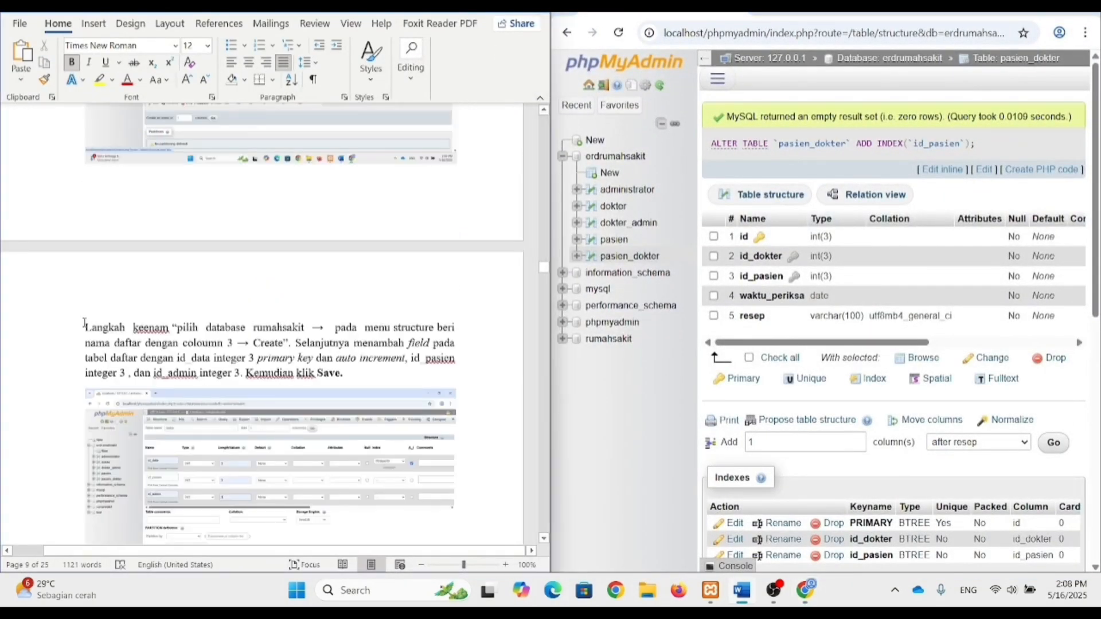
left_click_drag(84, 324, 362, 379)
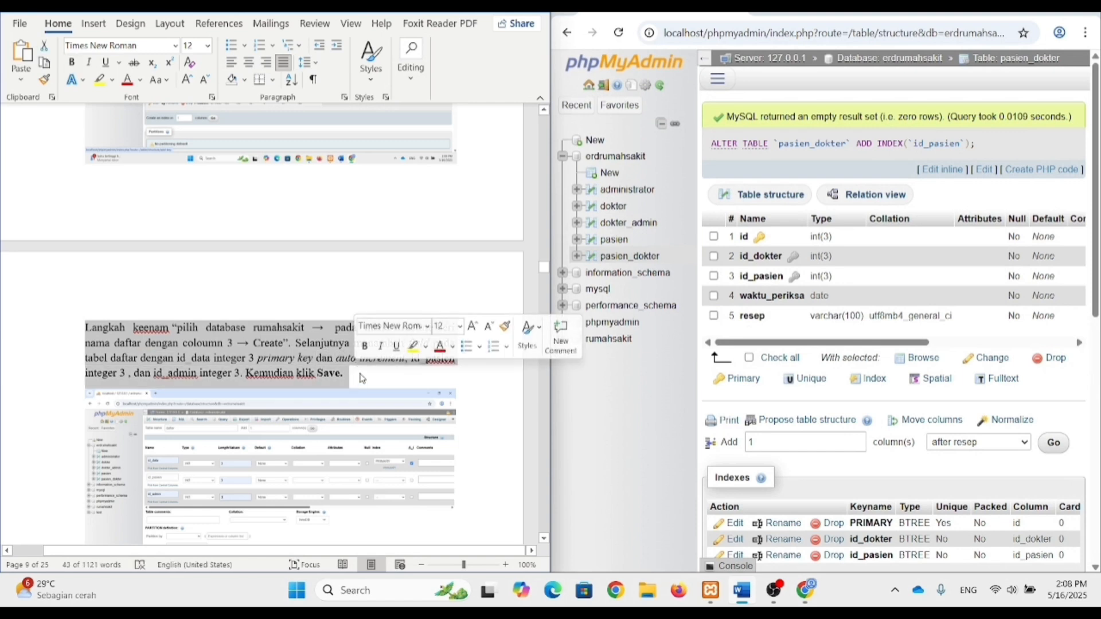
left_click(362, 378)
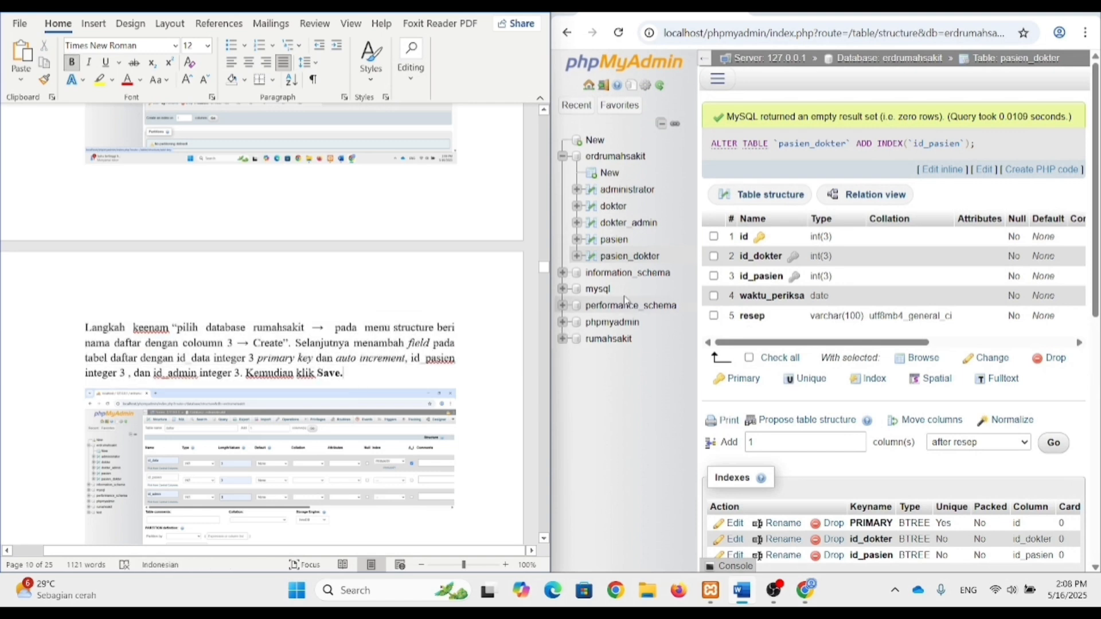
left_click(627, 158)
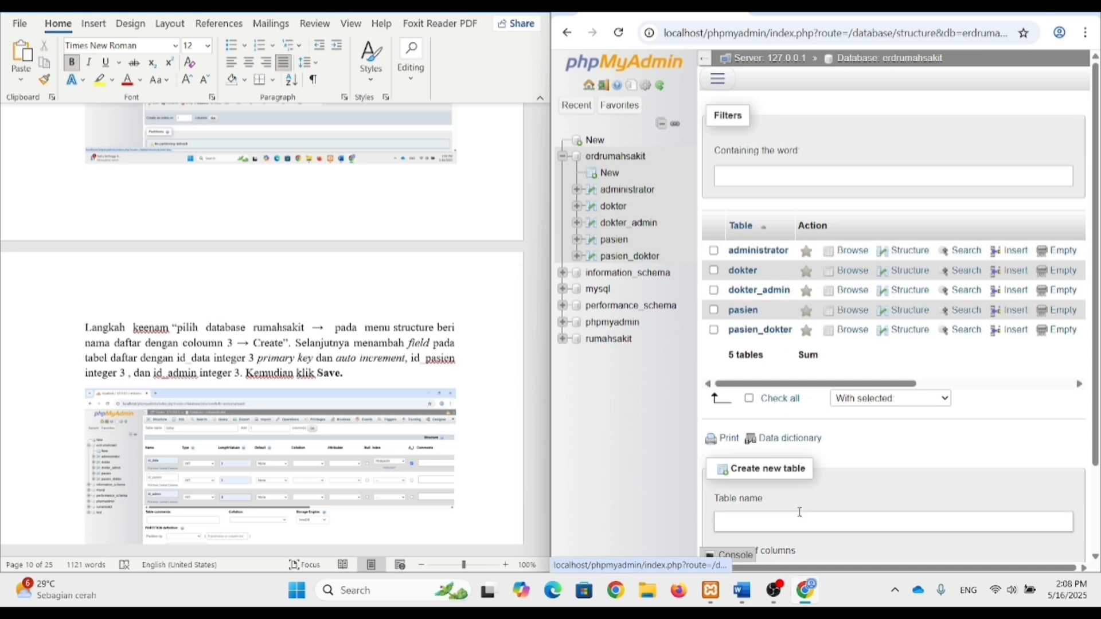
left_click(800, 514)
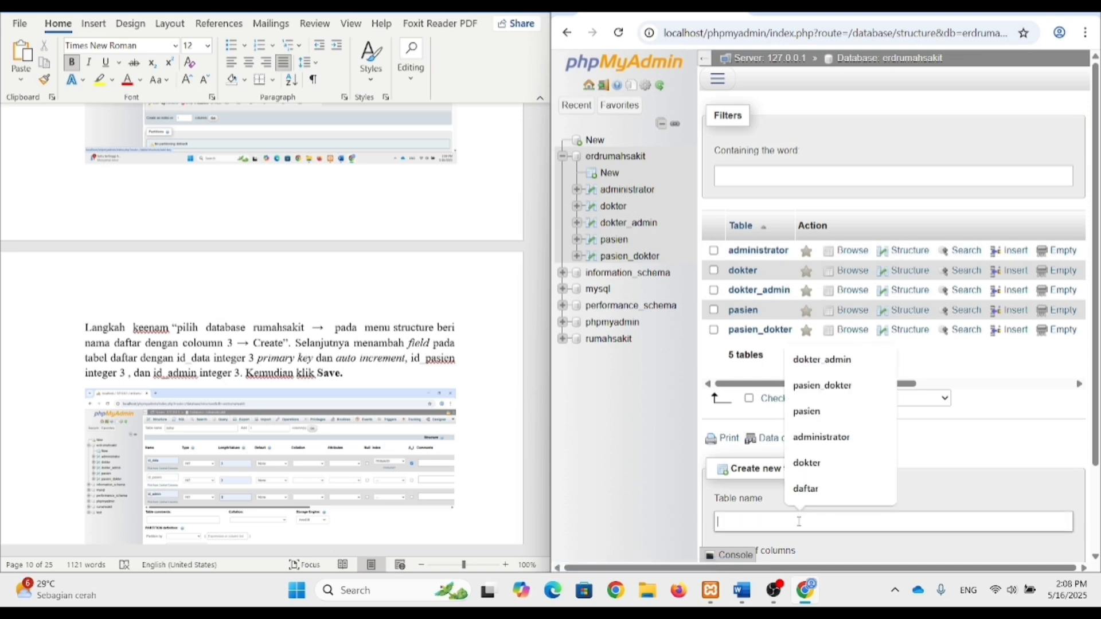
left_click(822, 488)
scroll(778, 480, "down", 2)
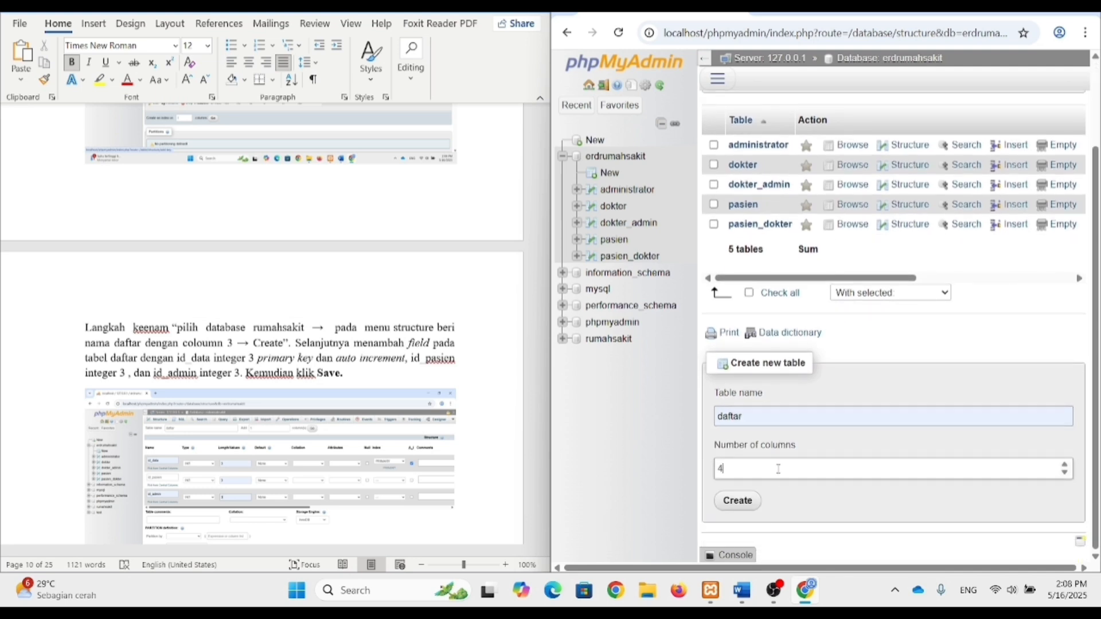
type("3")
key("Return")
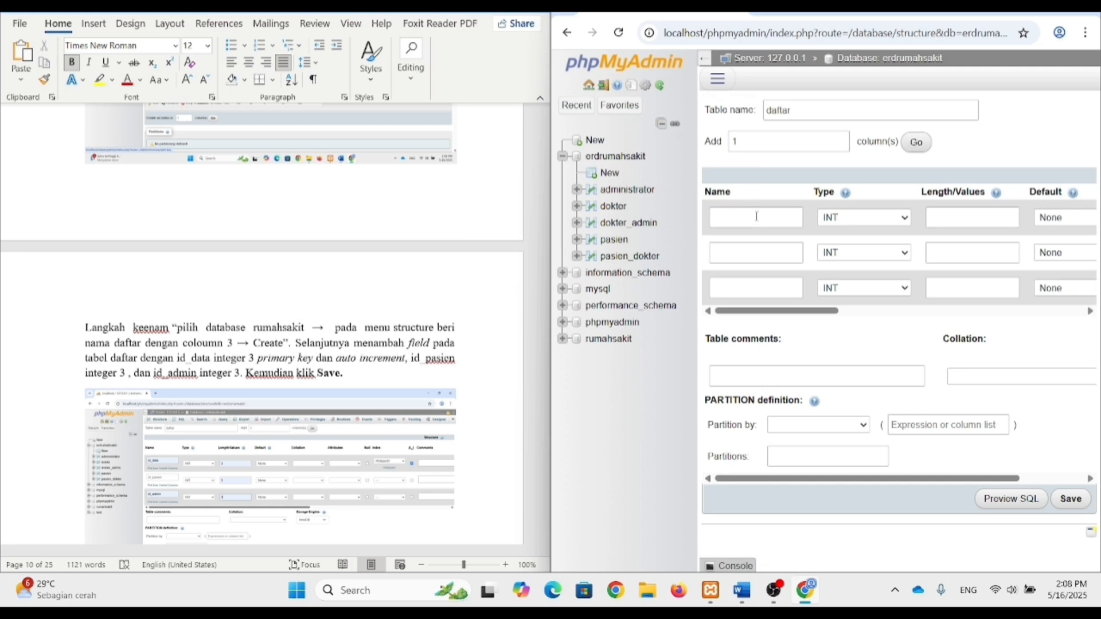
Step: Define the first column of the daftar table as id_data with type INT and length 3
left_click(757, 217)
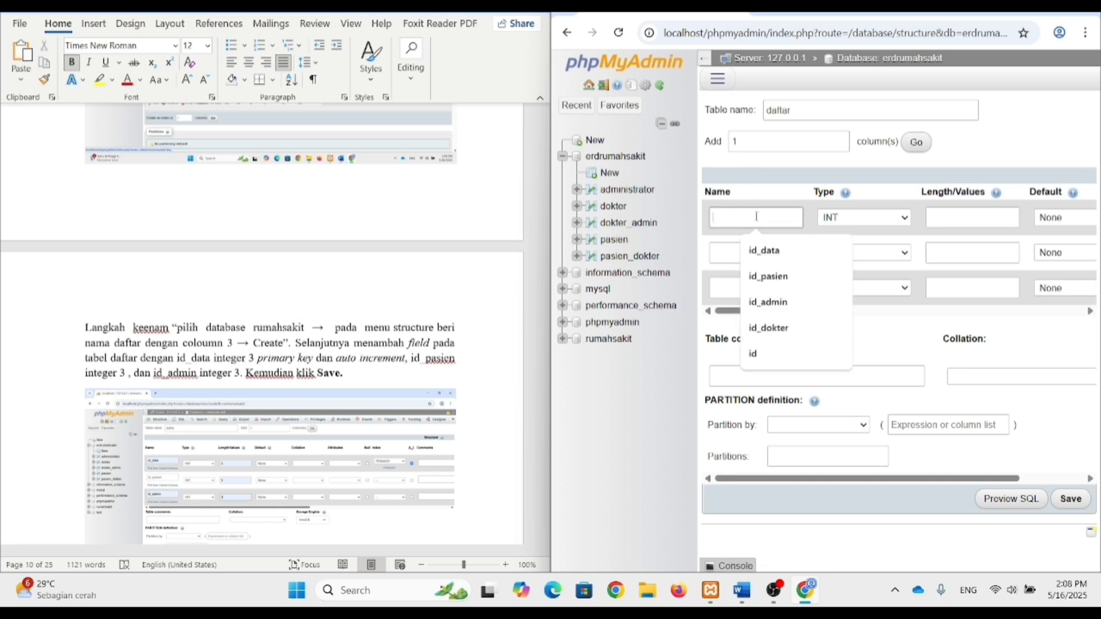
left_click(775, 260)
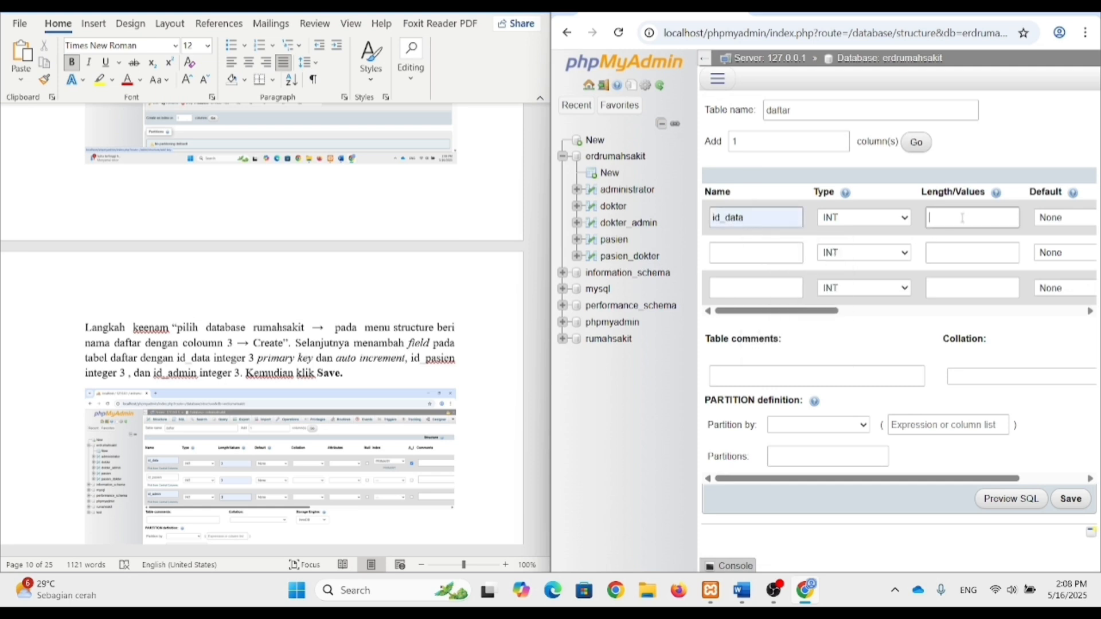
left_click(965, 255)
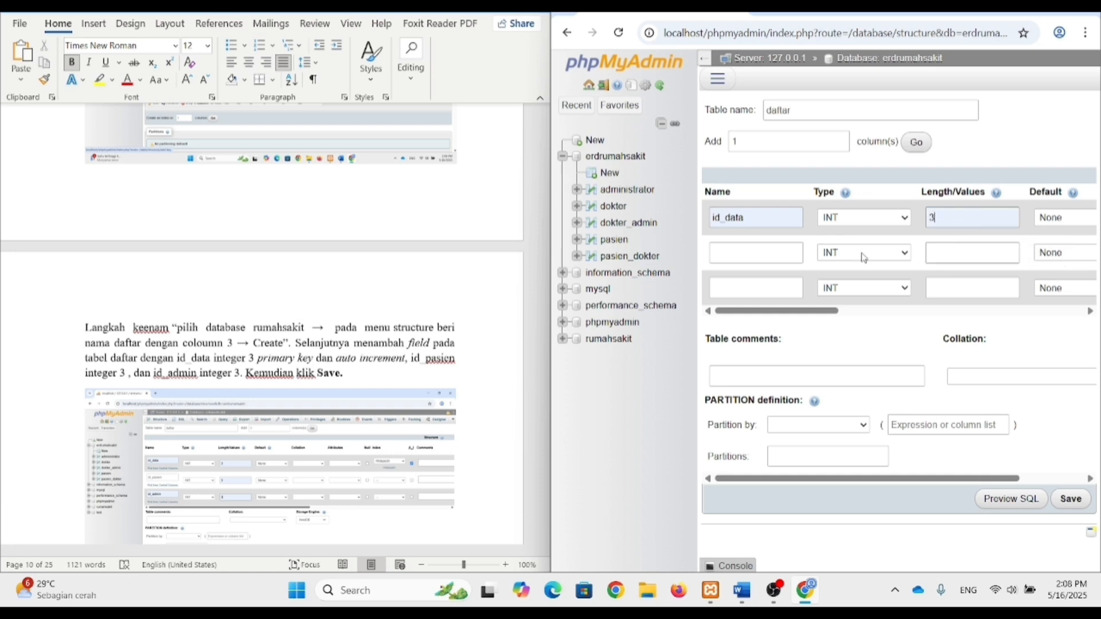
left_click(755, 254)
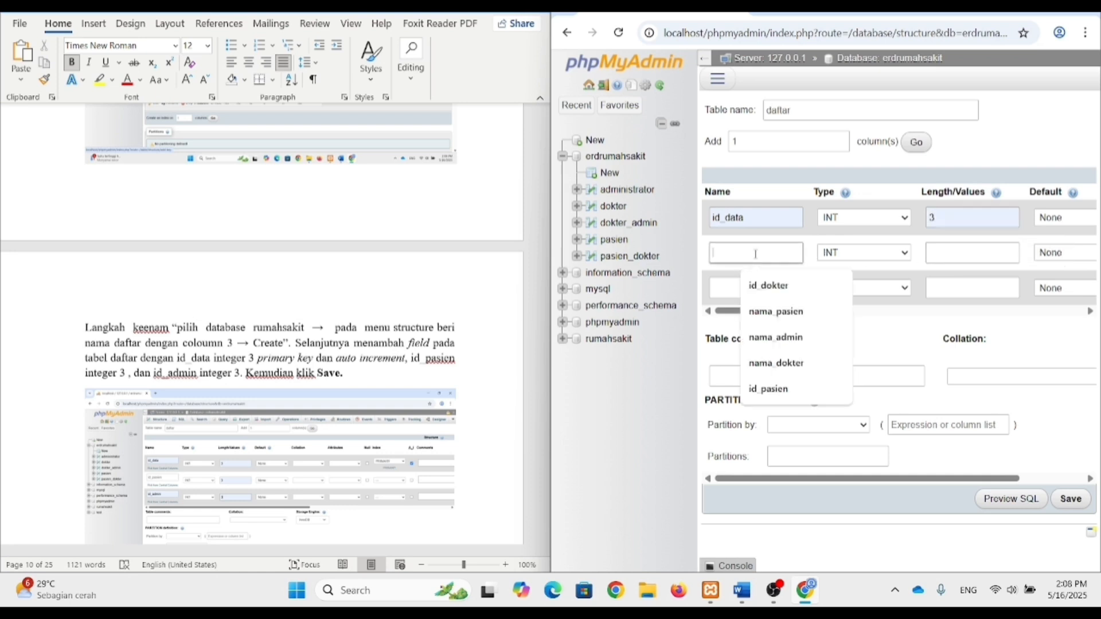
left_click(909, 329)
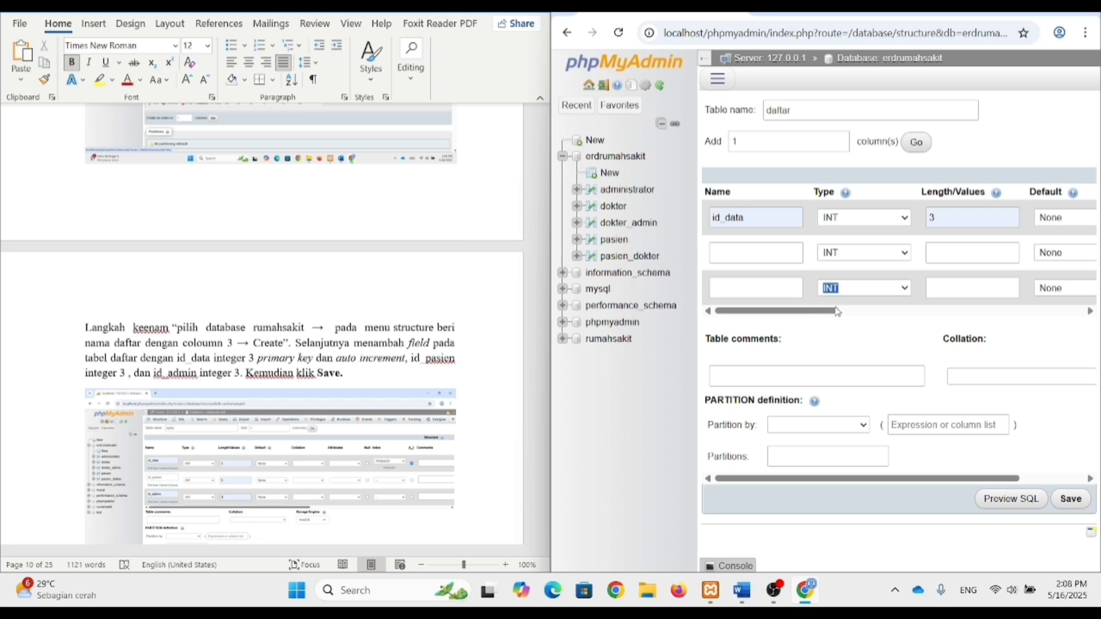
Step: Make id_data the primary key of the daftar table with auto increment enabled
left_click_drag(841, 317, 929, 312)
left_click(922, 218)
left_click(920, 248)
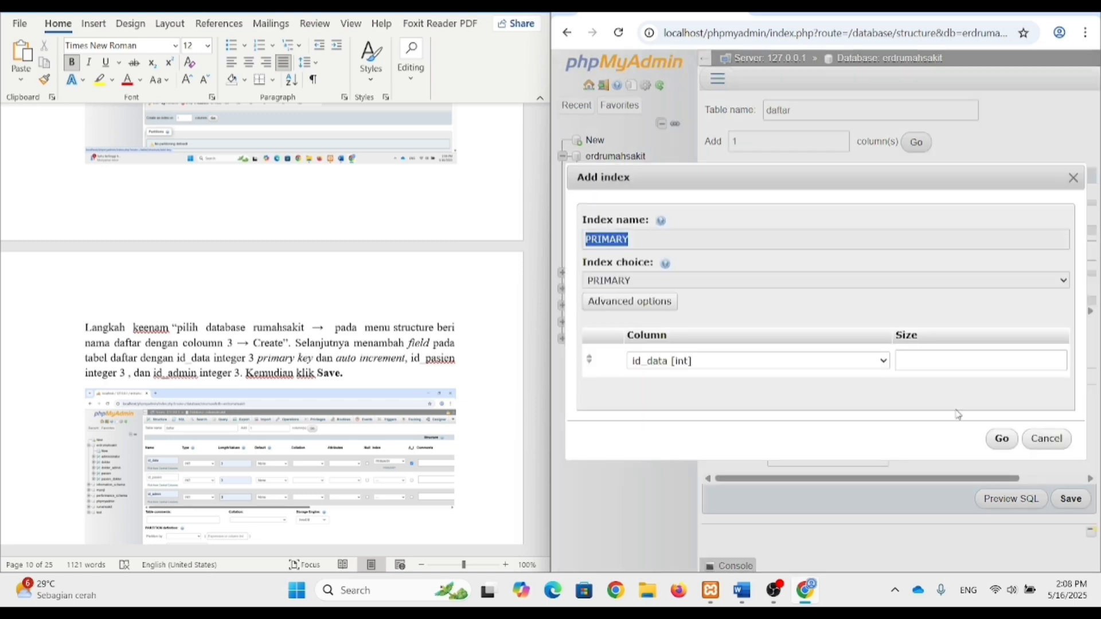
left_click(1002, 439)
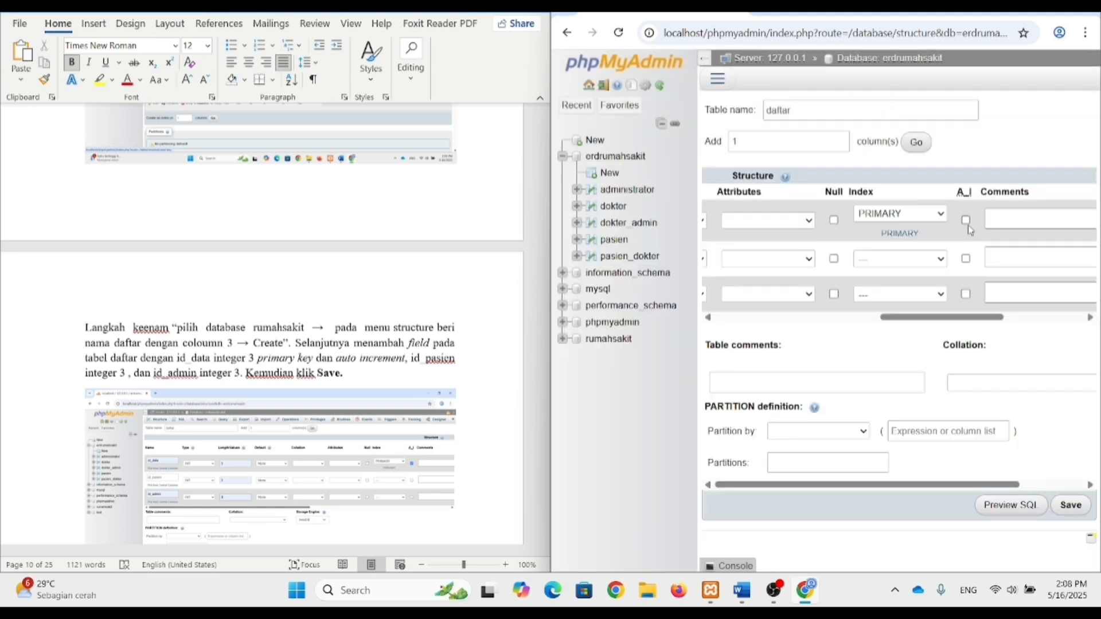
Step: Define the second column of daftar as id_pasien with type INT and length 3
left_click_drag(965, 319, 742, 291)
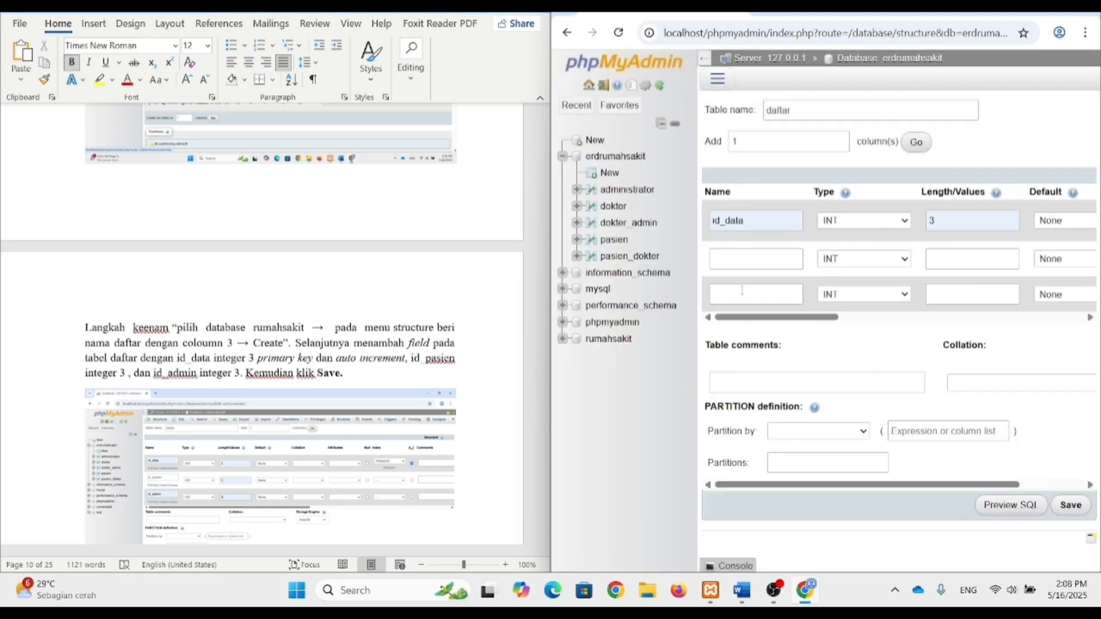
left_click(751, 255)
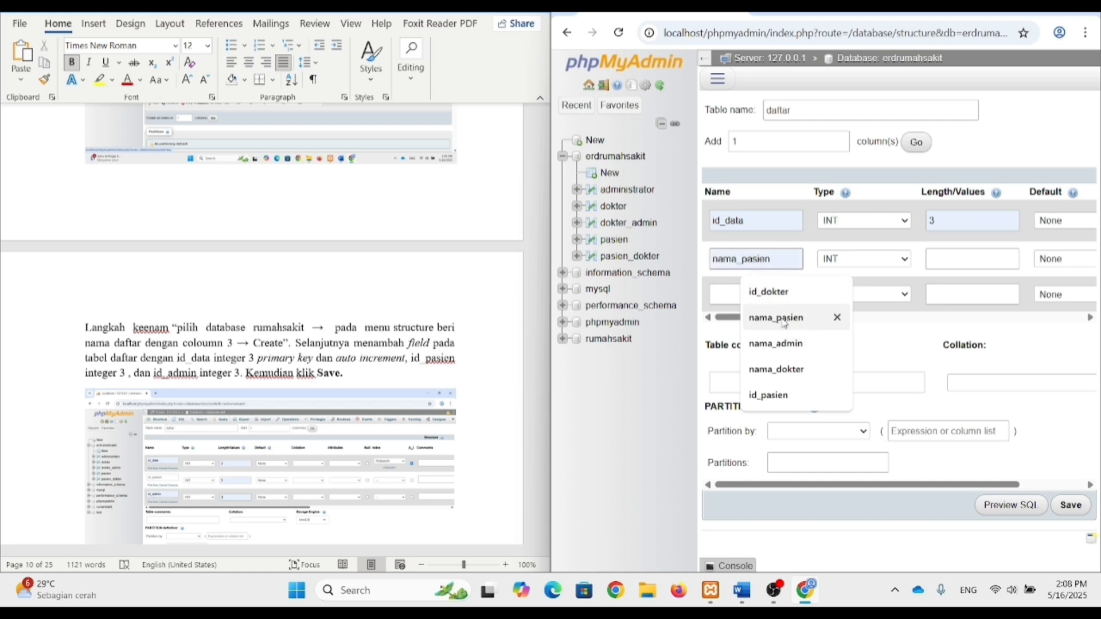
left_click(789, 393)
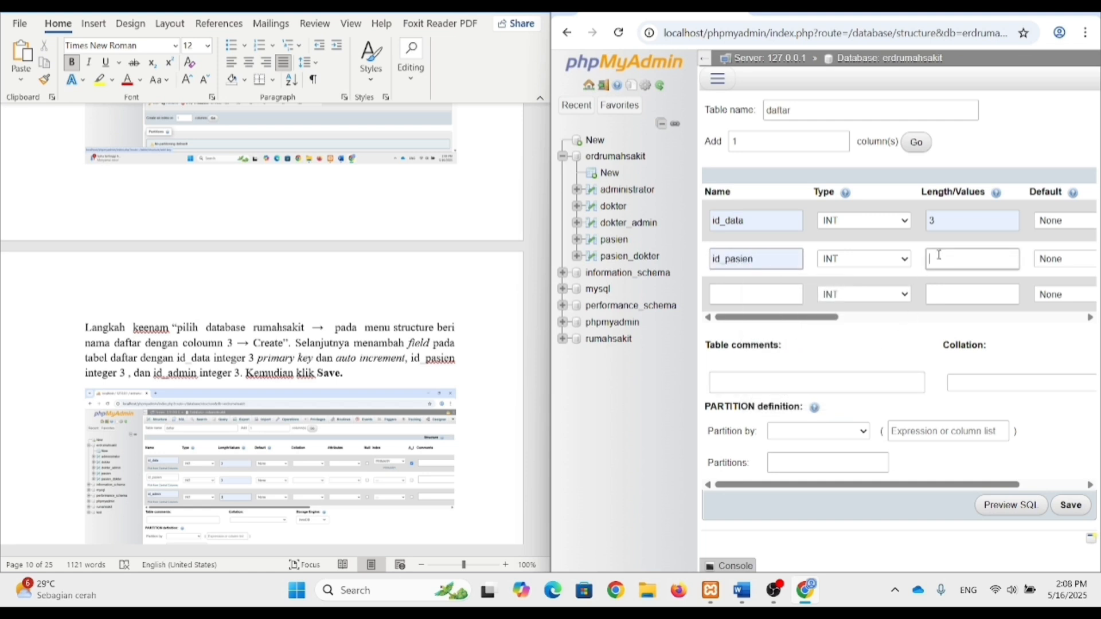
left_click(938, 254)
left_click(977, 317)
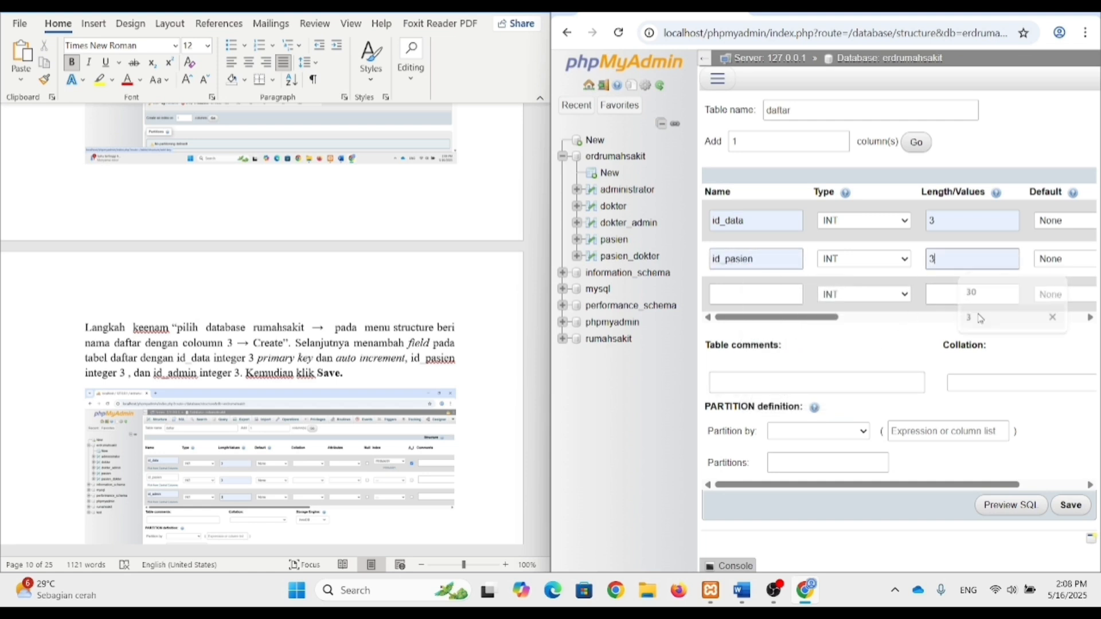
Step: Define the third column of daftar as id_admin, type INT, length 3, and save the table
left_click(786, 297)
left_click(791, 324)
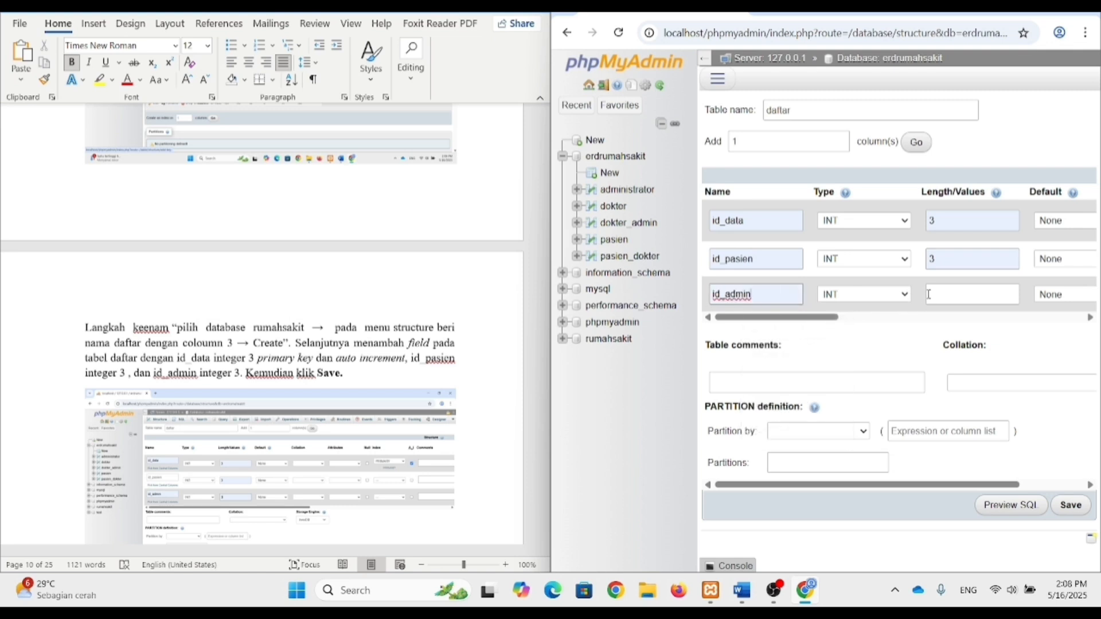
left_click(974, 348)
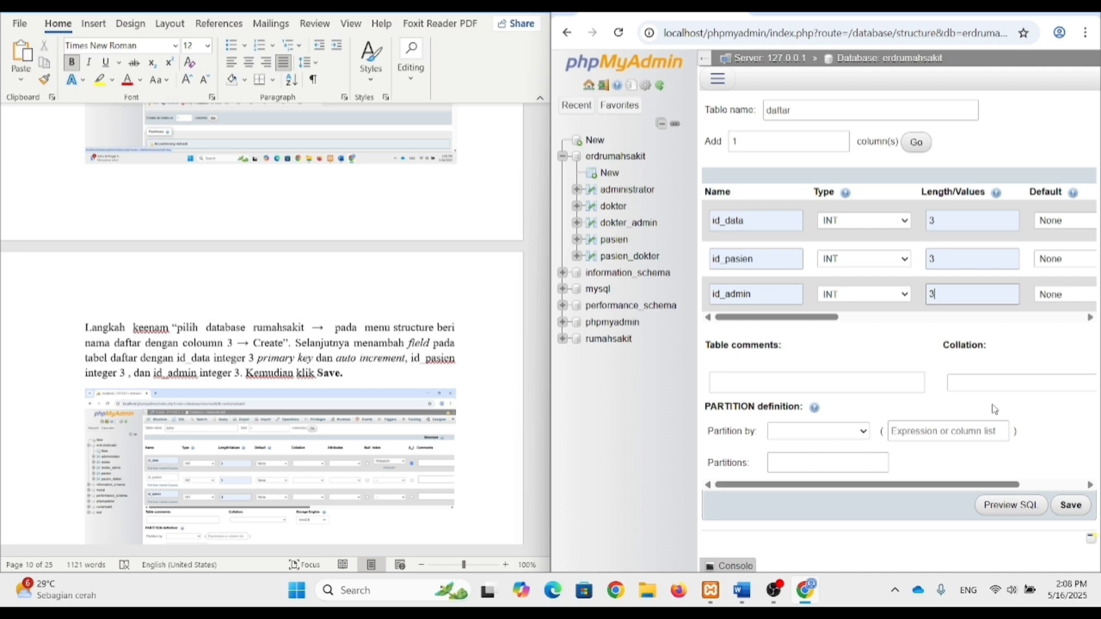
left_click(1062, 507)
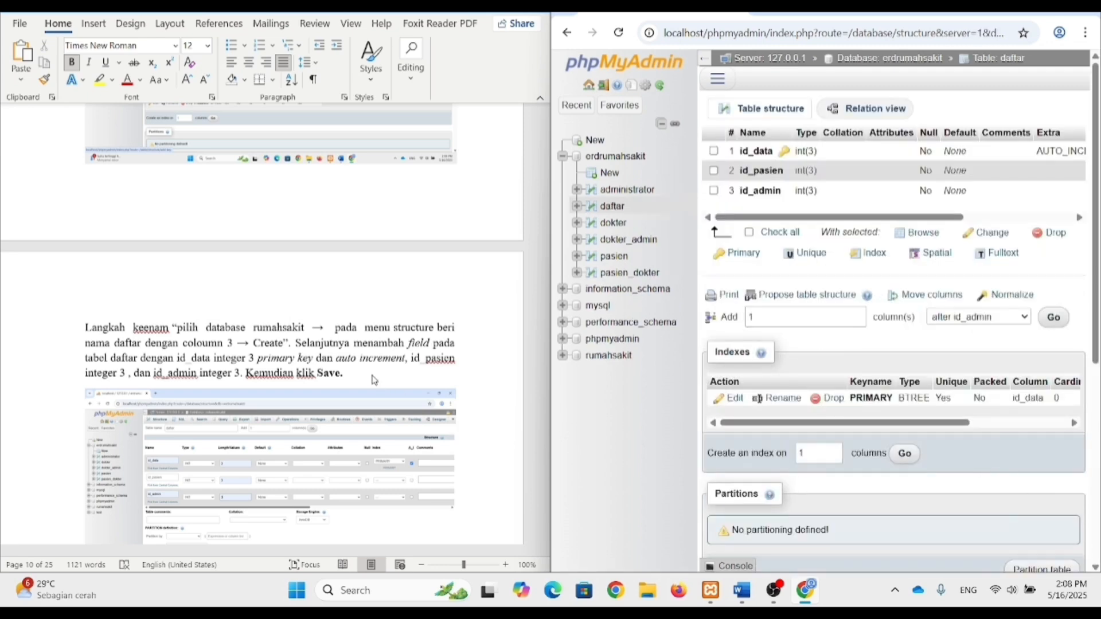
Step: Add an index on the id_pasien column of daftar, following the document's foreign key instructions
scroll(374, 379, "down", 5)
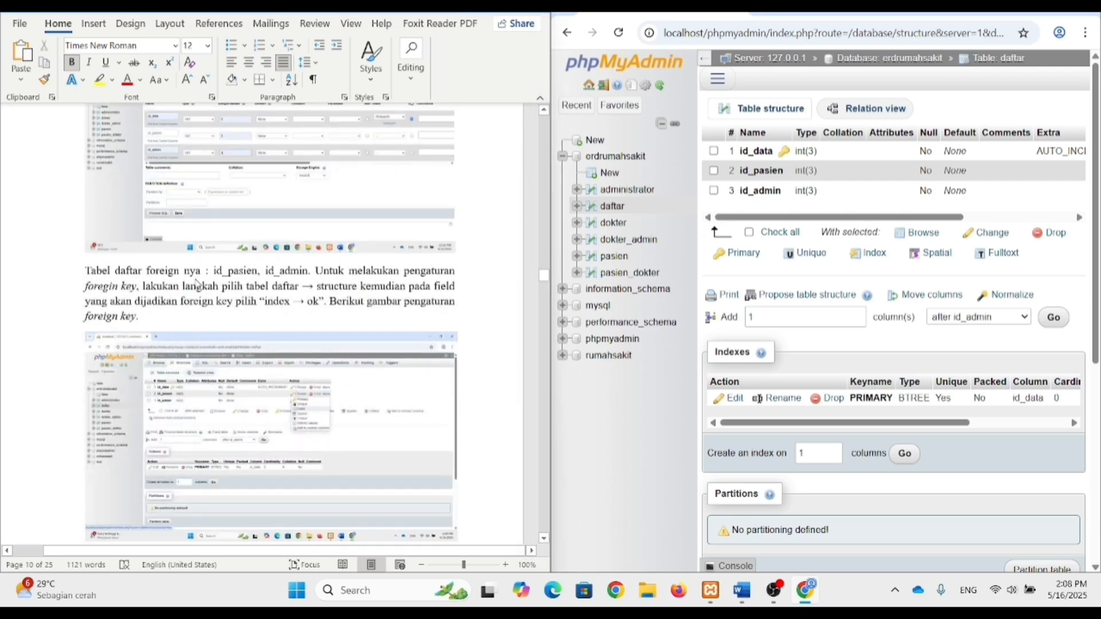
left_click(112, 280)
left_click_drag(88, 269, 140, 317)
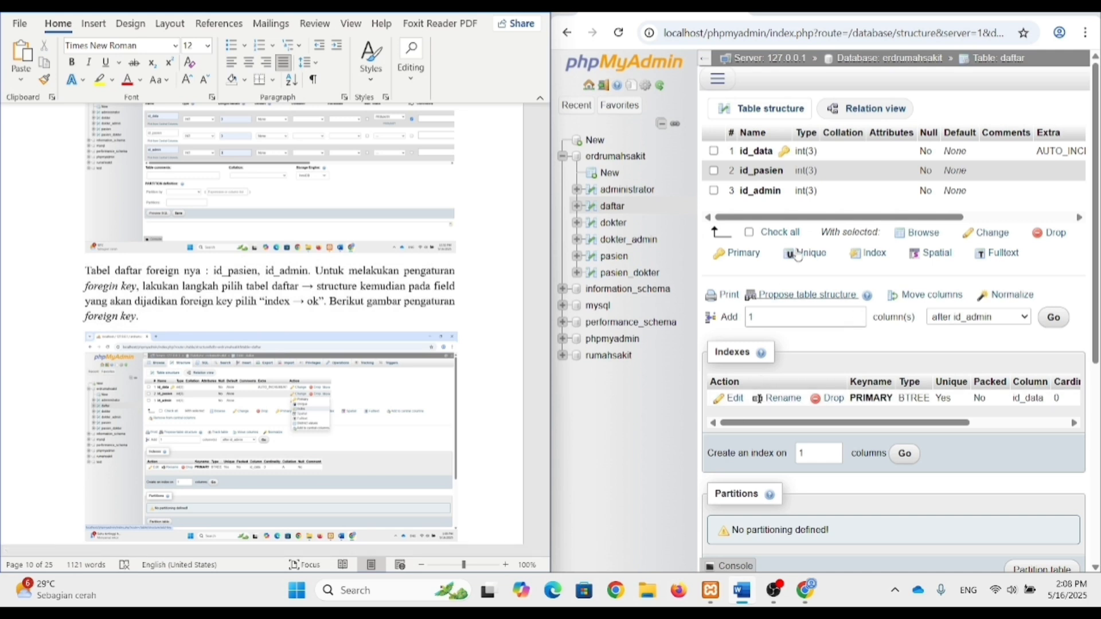
left_click_drag(818, 220, 947, 223)
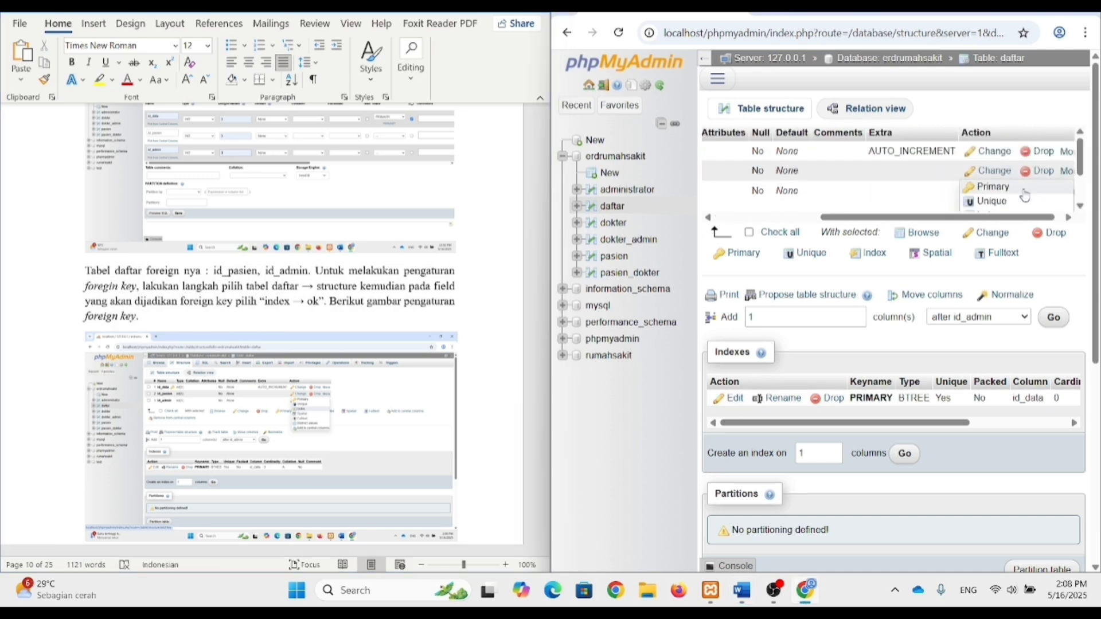
scroll(1015, 197, "down", 1)
left_click(989, 161)
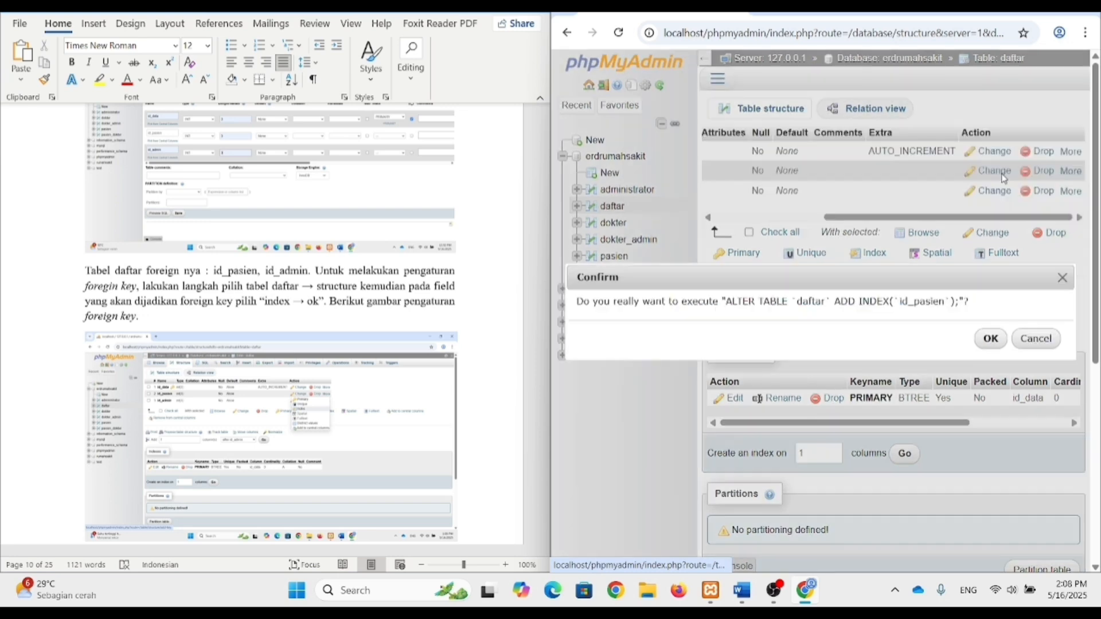
left_click(990, 339)
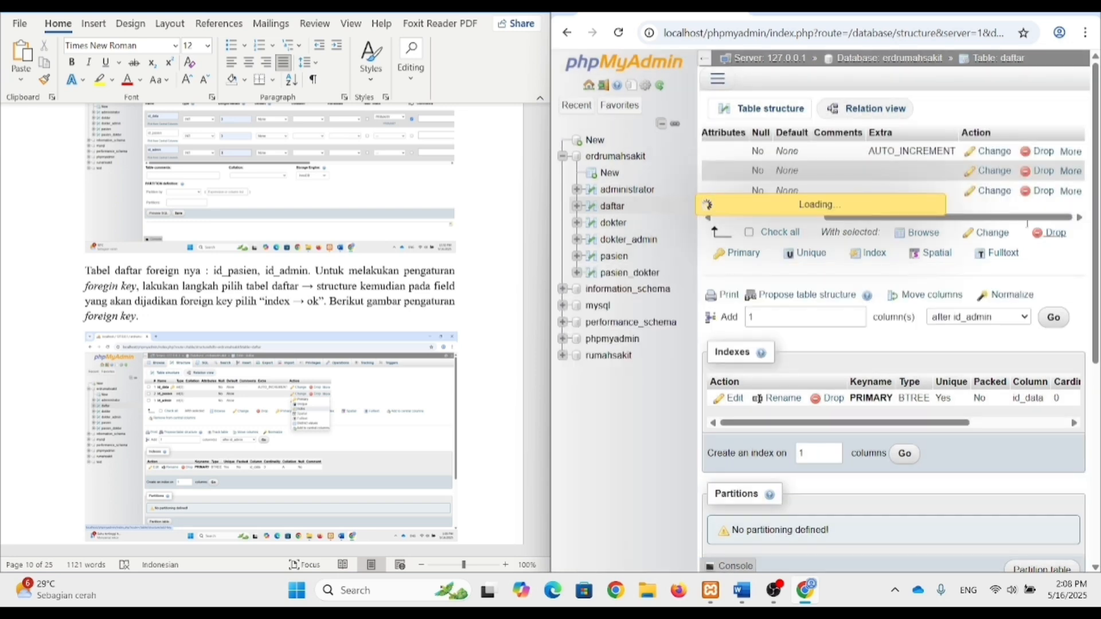
Step: Add an index on the id_admin column of the daftar table
left_click_drag(938, 308, 1051, 308)
left_click(1078, 278)
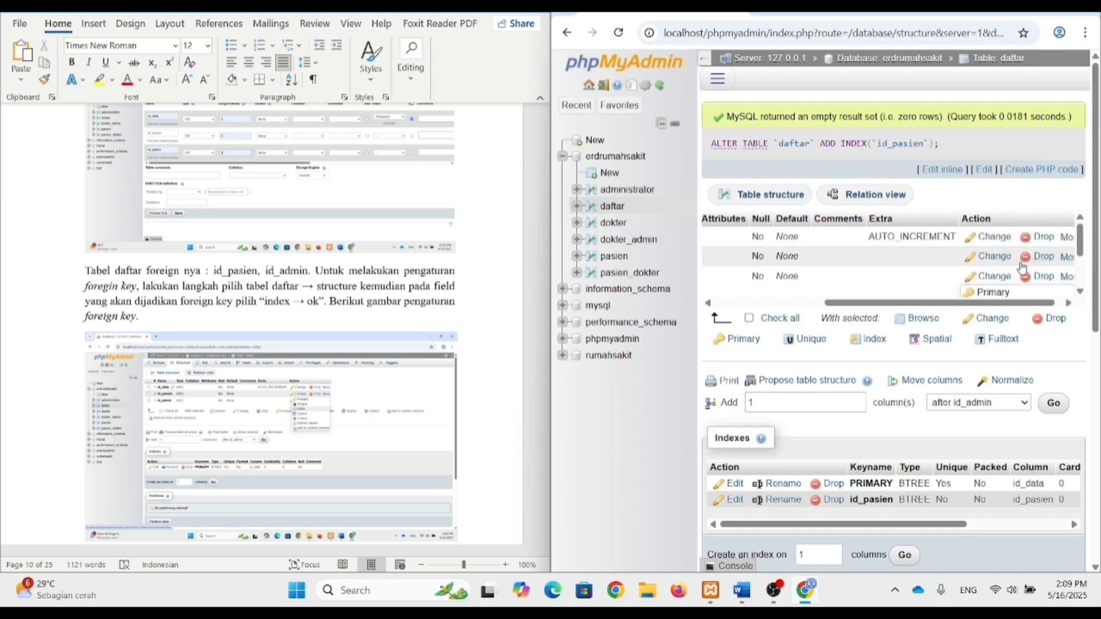
scroll(998, 261, "down", 3)
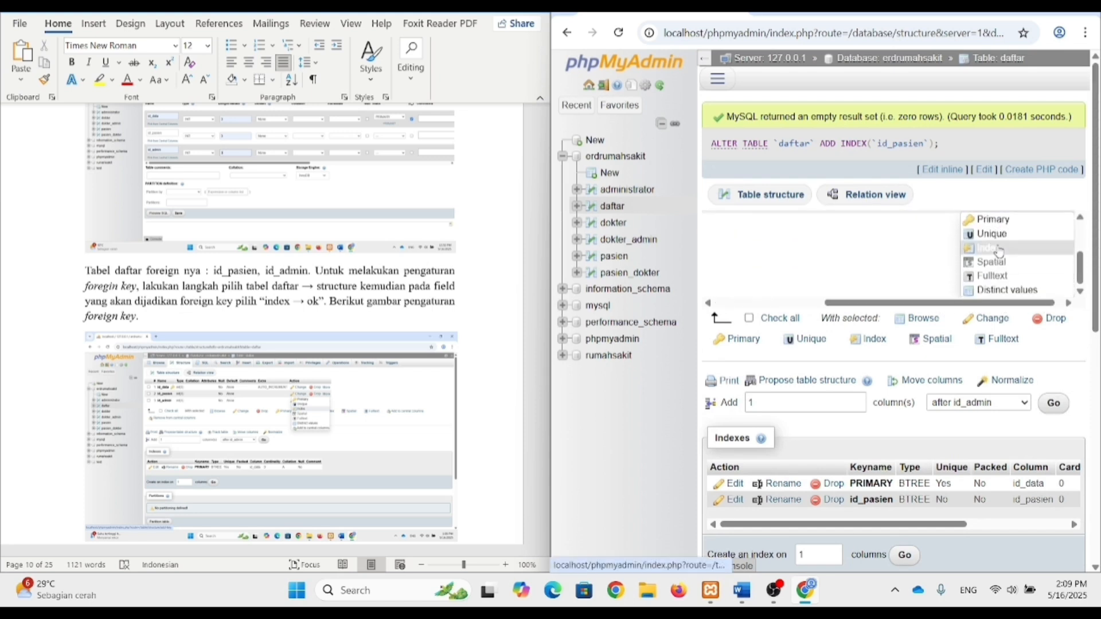
left_click(998, 247)
left_click(990, 339)
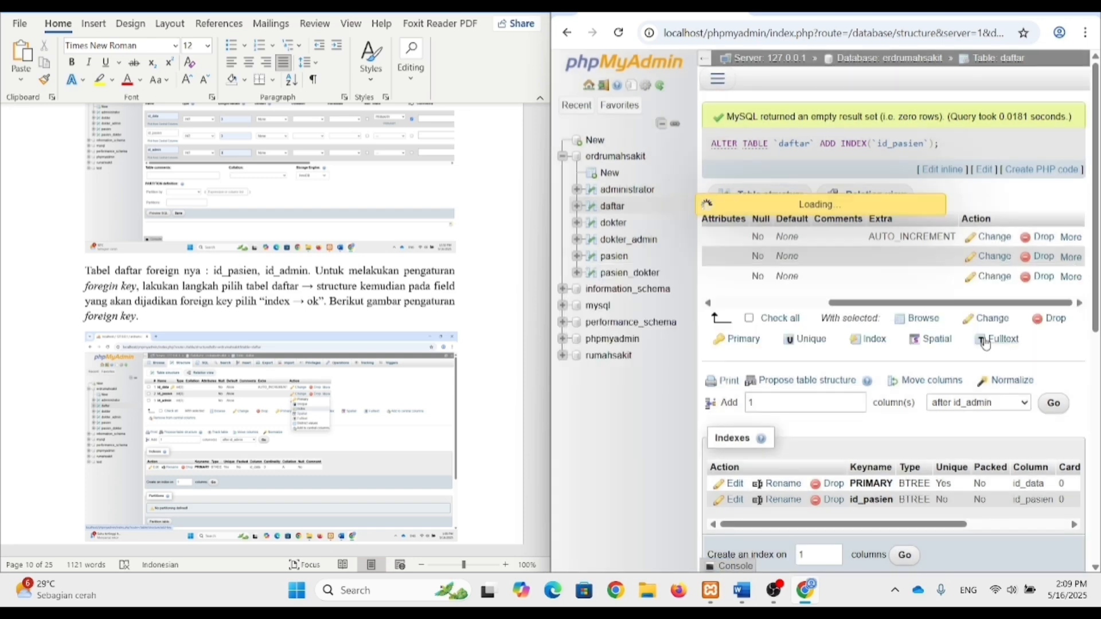
Step: Read the document's instructions on creating relationships and open the Designer for the erdrumahsakit database in a maximized window
scroll(376, 327, "down", 8)
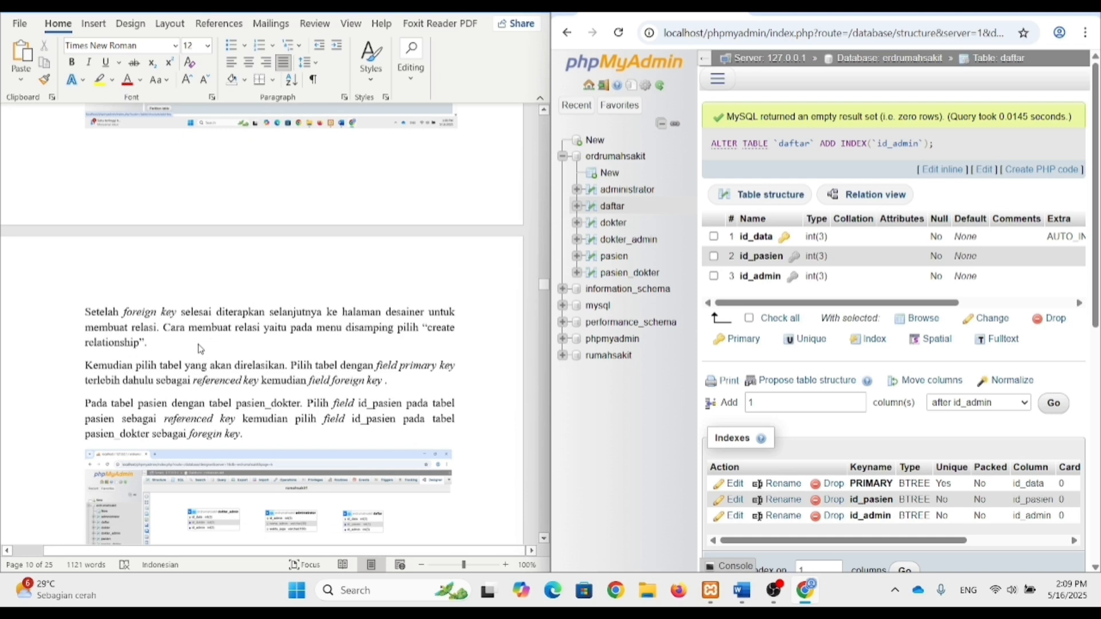
scroll(200, 348, "down", 3)
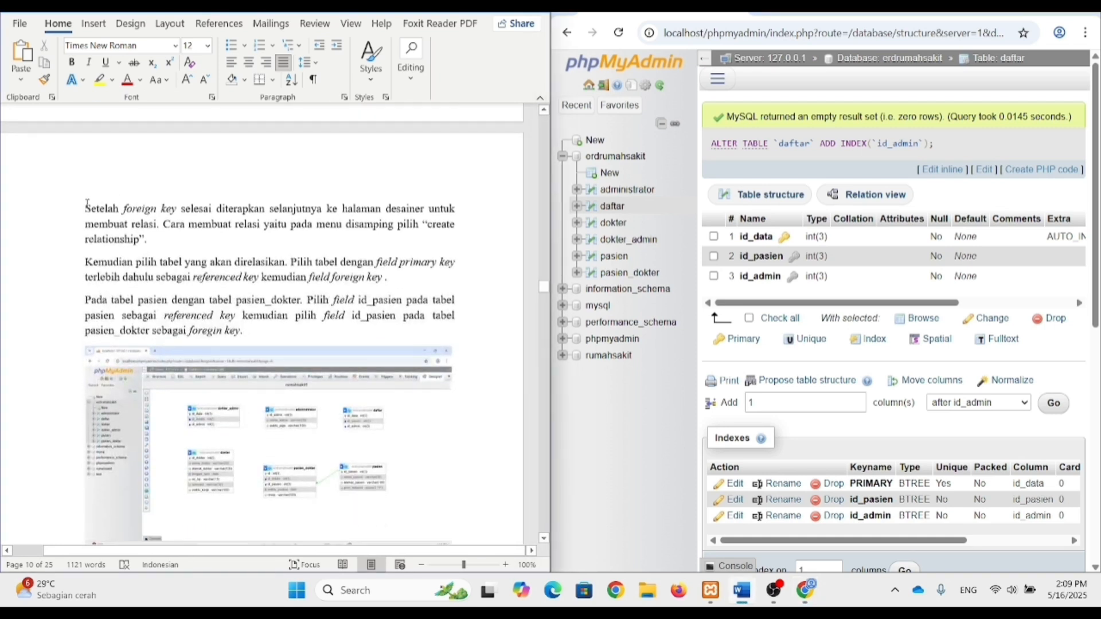
left_click_drag(80, 204, 260, 332)
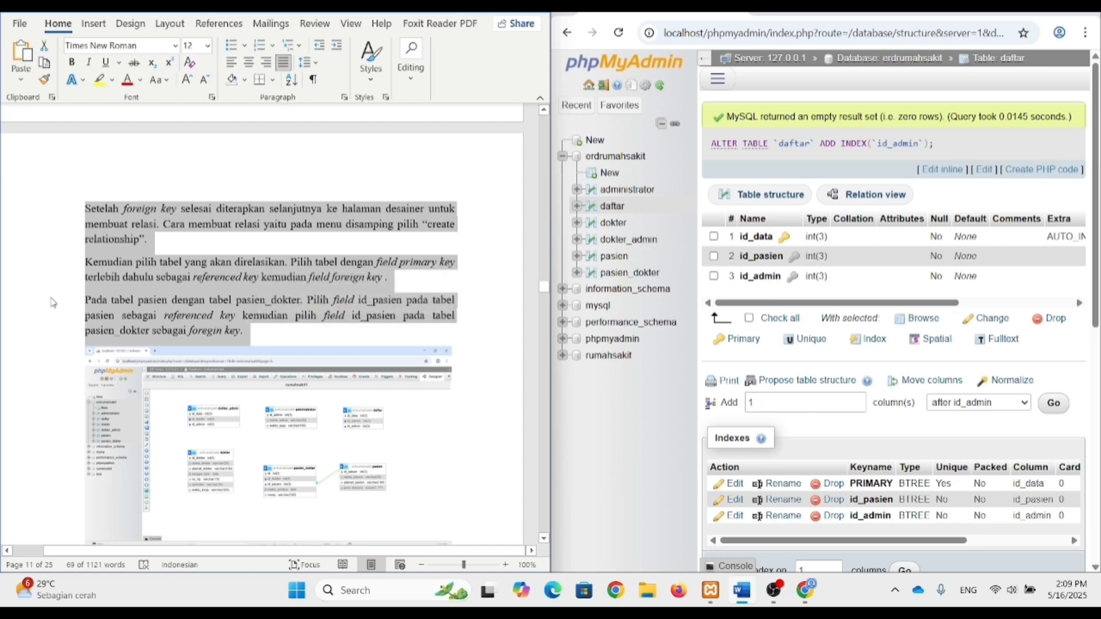
left_click(293, 252)
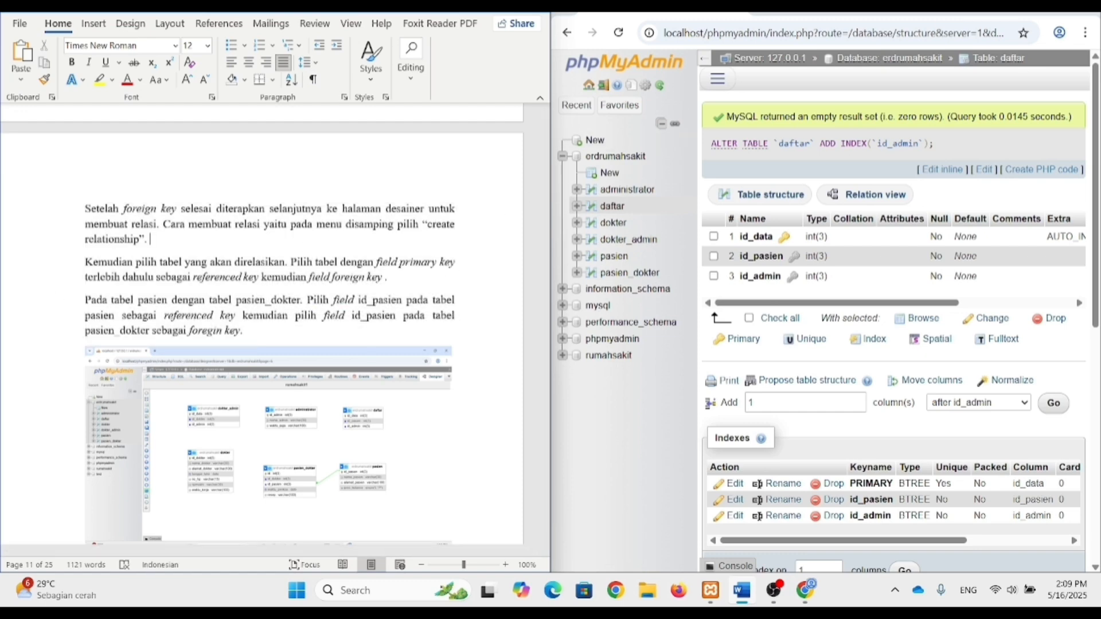
left_click(1052, 4)
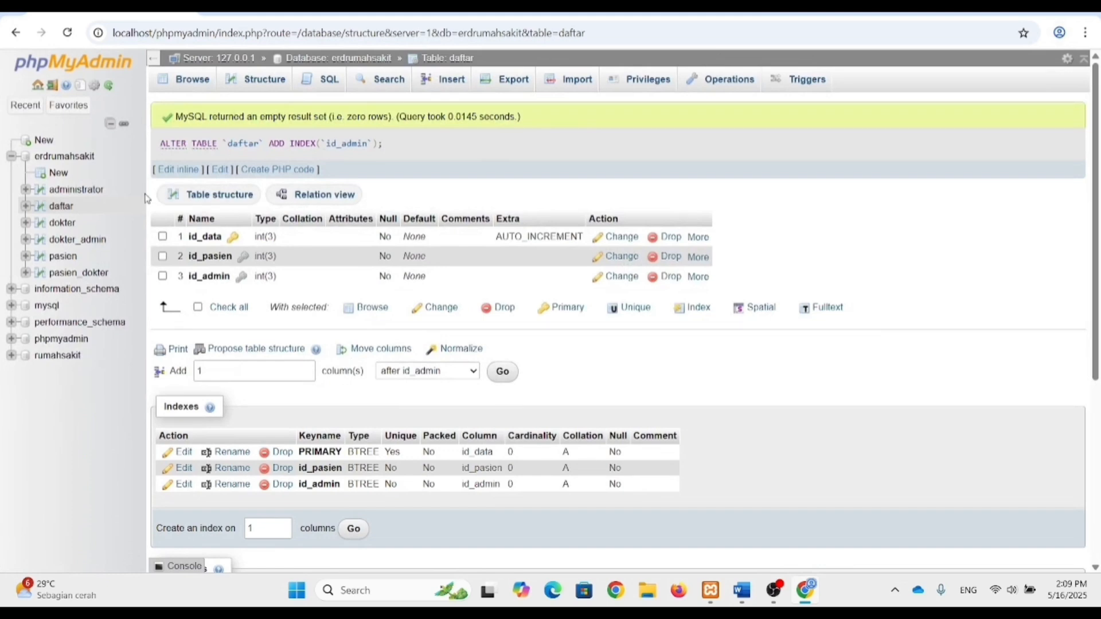
left_click(86, 161)
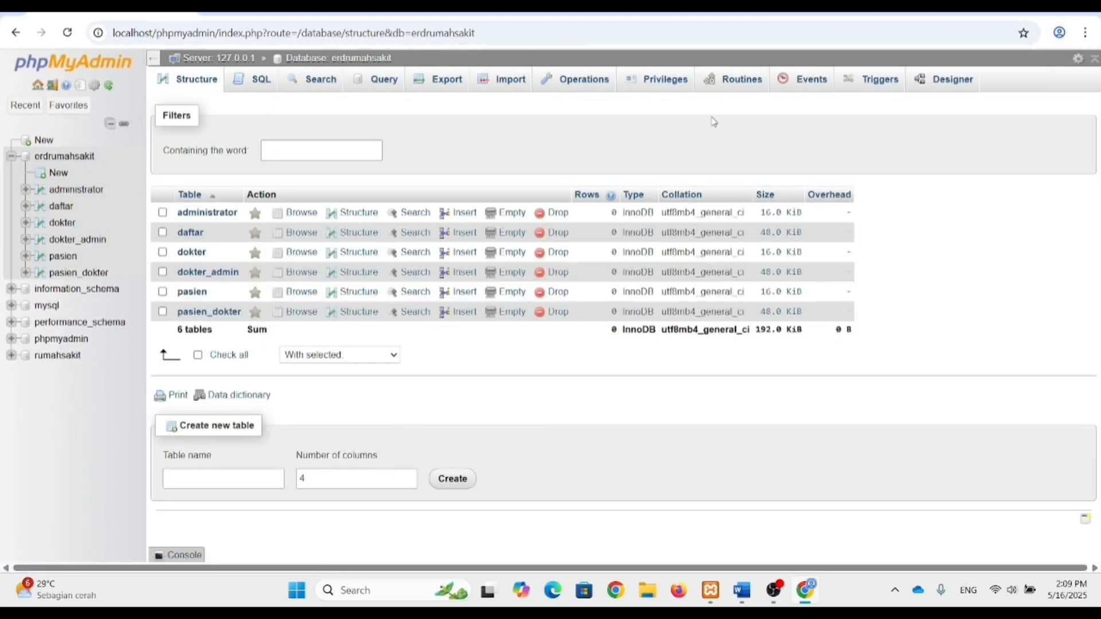
left_click(923, 80)
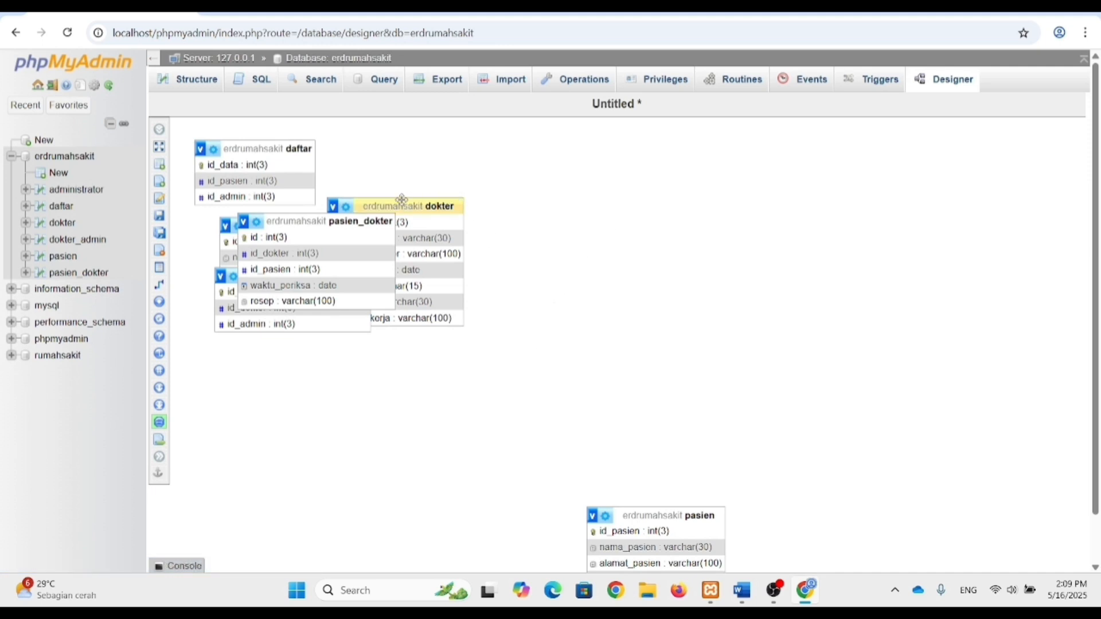
Step: Arrange the dokter, pasien_dokter and pasien tables from left to right in a lower row of the diagram
left_click_drag(375, 220, 634, 405)
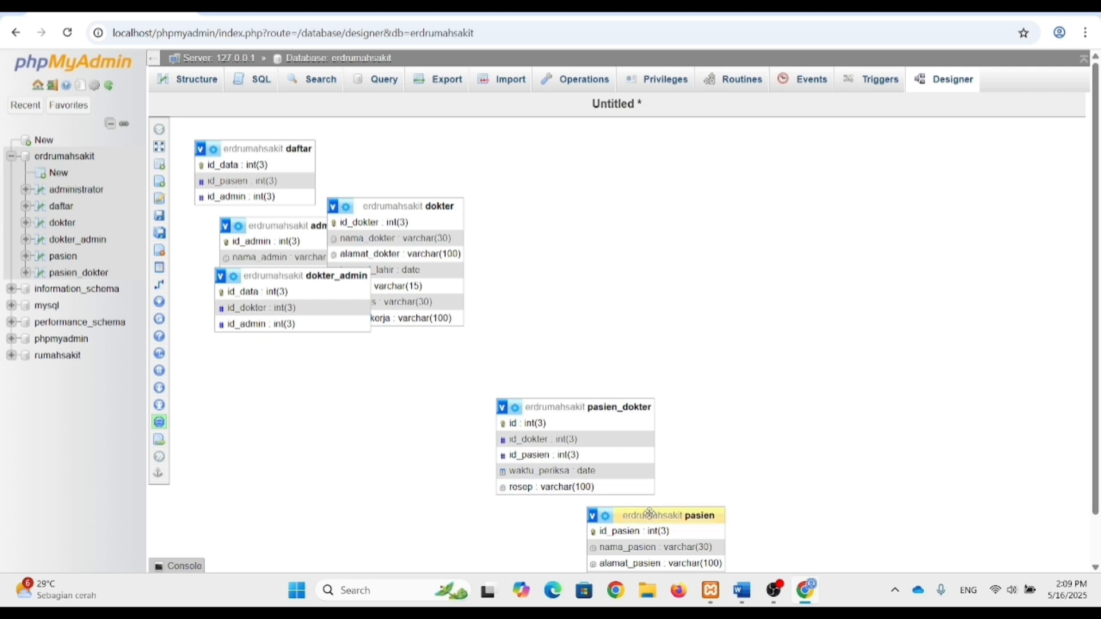
left_click_drag(649, 513, 783, 403)
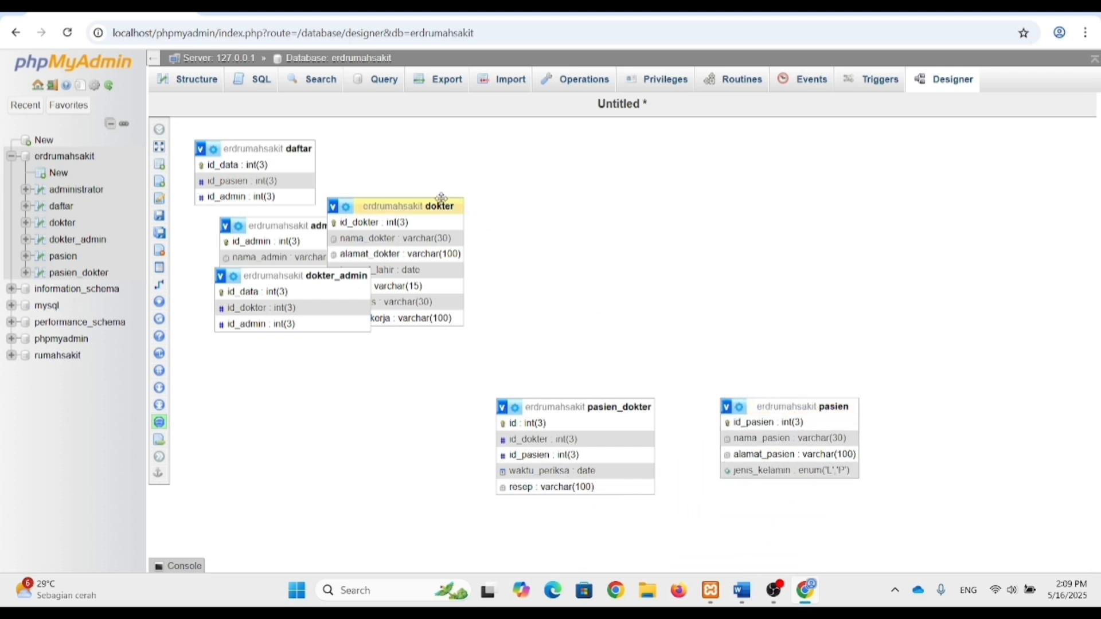
left_click_drag(442, 197, 409, 392)
Step: Arrange the dokter_admin, administrator and daftar tables from left to right in an evenly spaced upper row of the diagram
left_click_drag(352, 277, 457, 222)
left_click_drag(300, 221, 554, 215)
left_click_drag(300, 148, 853, 227)
left_click_drag(435, 222, 381, 228)
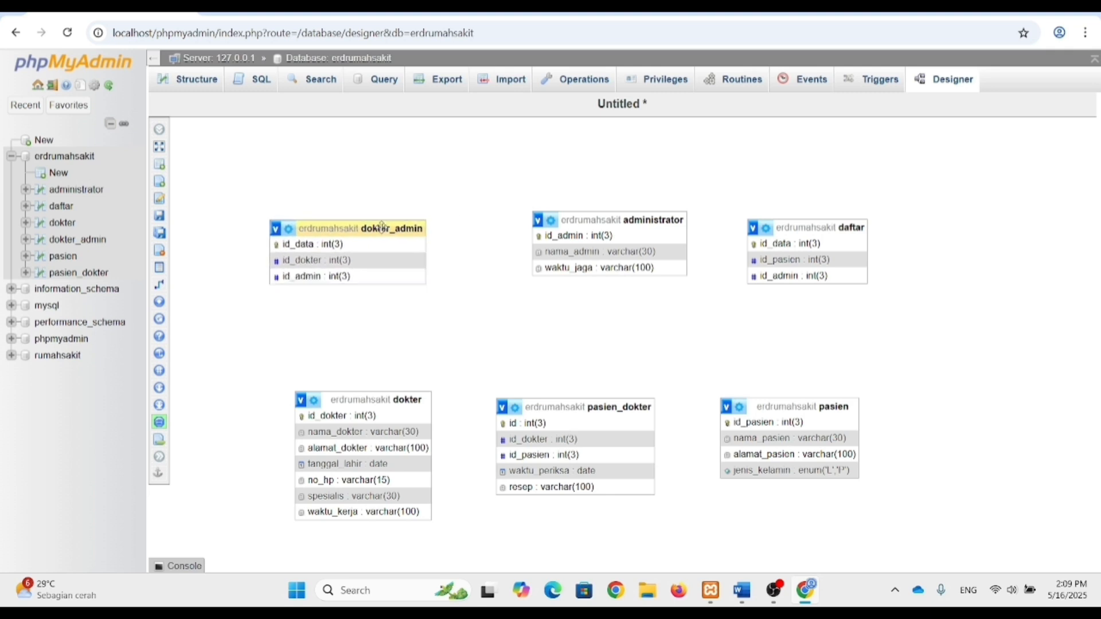
left_click_drag(665, 219, 635, 227)
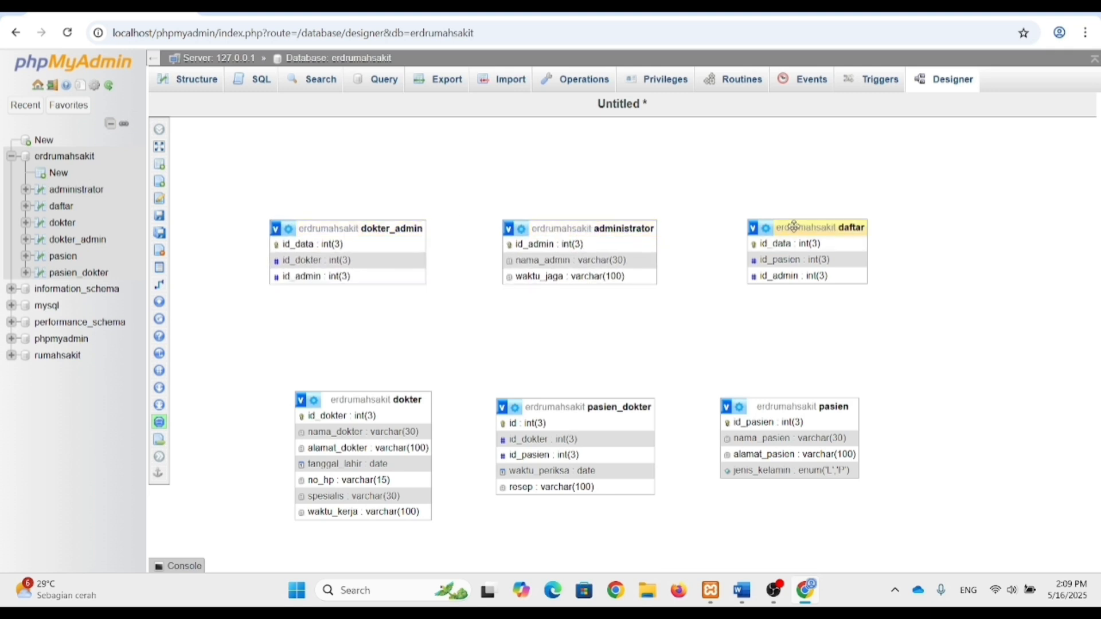
left_click_drag(795, 226, 771, 224)
Step: Save the Designer layout as a page named erdrumahsakit
mouse_move(152, 130)
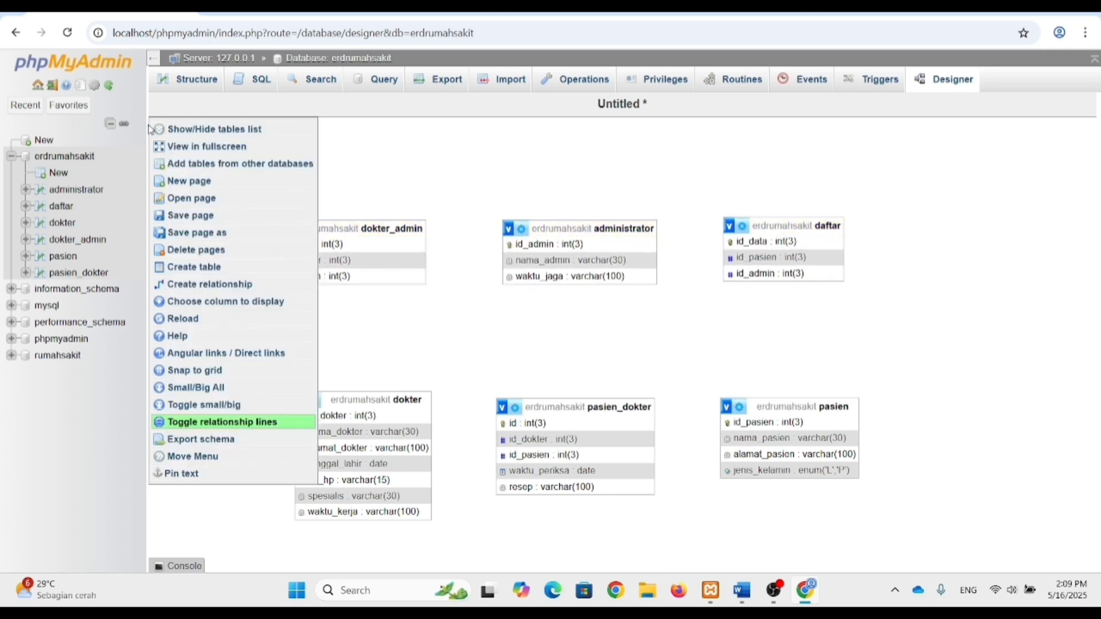
left_click(211, 217)
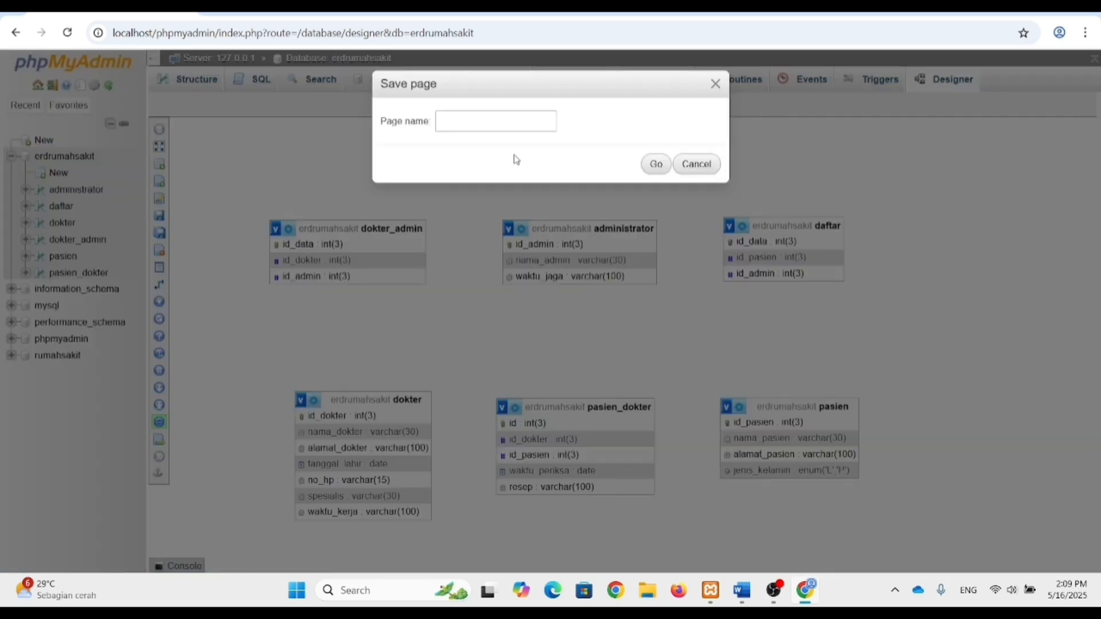
left_click(533, 151)
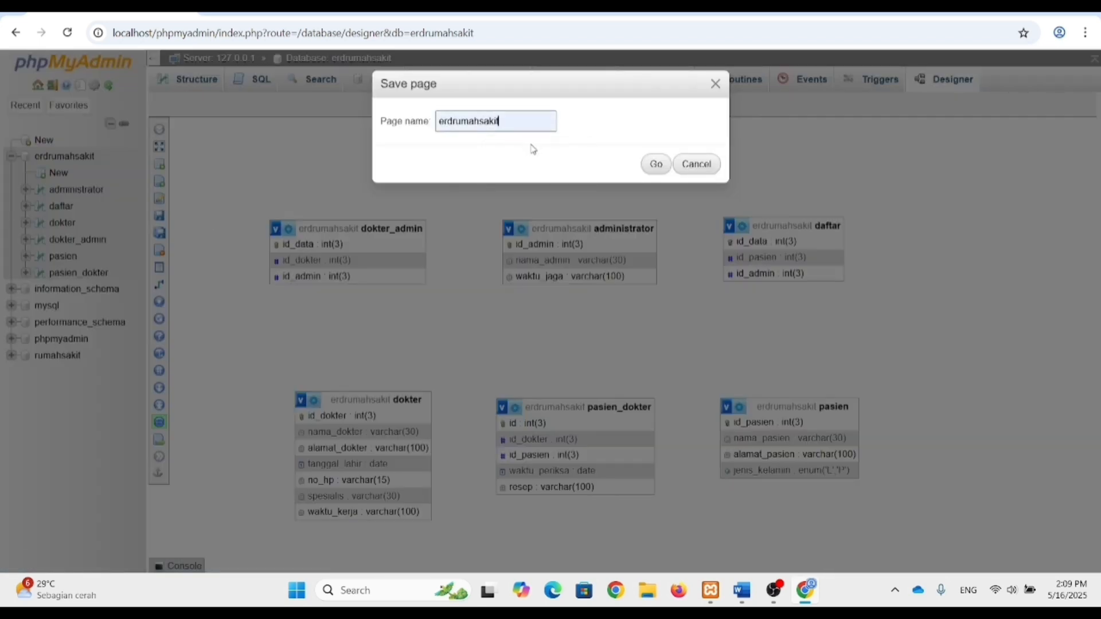
left_click(656, 166)
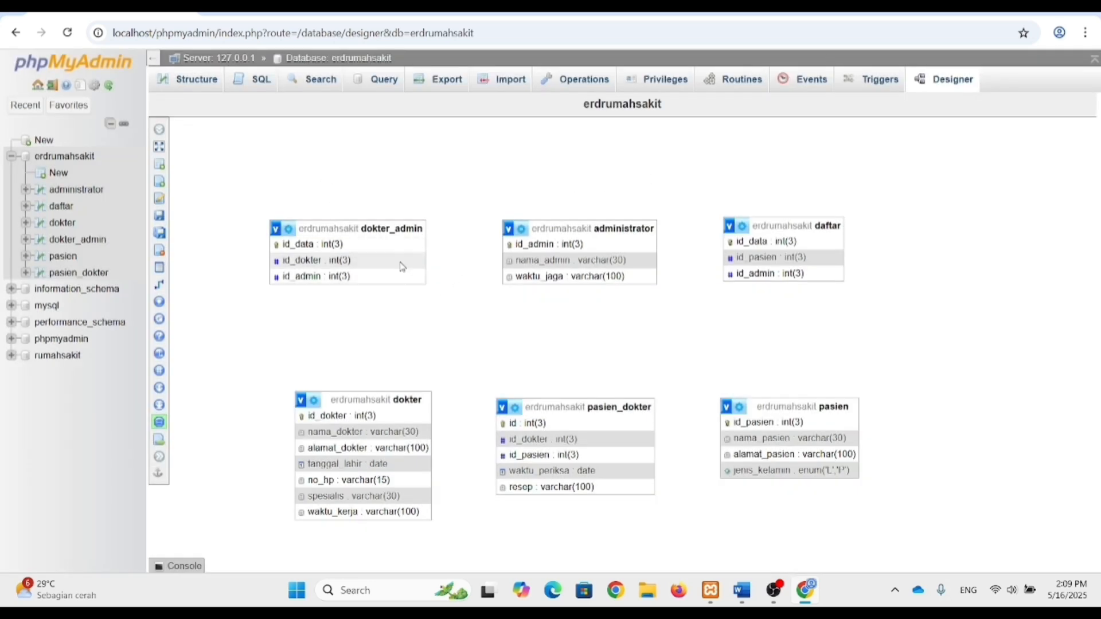
Step: Place the guide beside the Designer and read its instructions on relating the pasien table to the pasien_dokter table
key("super+Right")
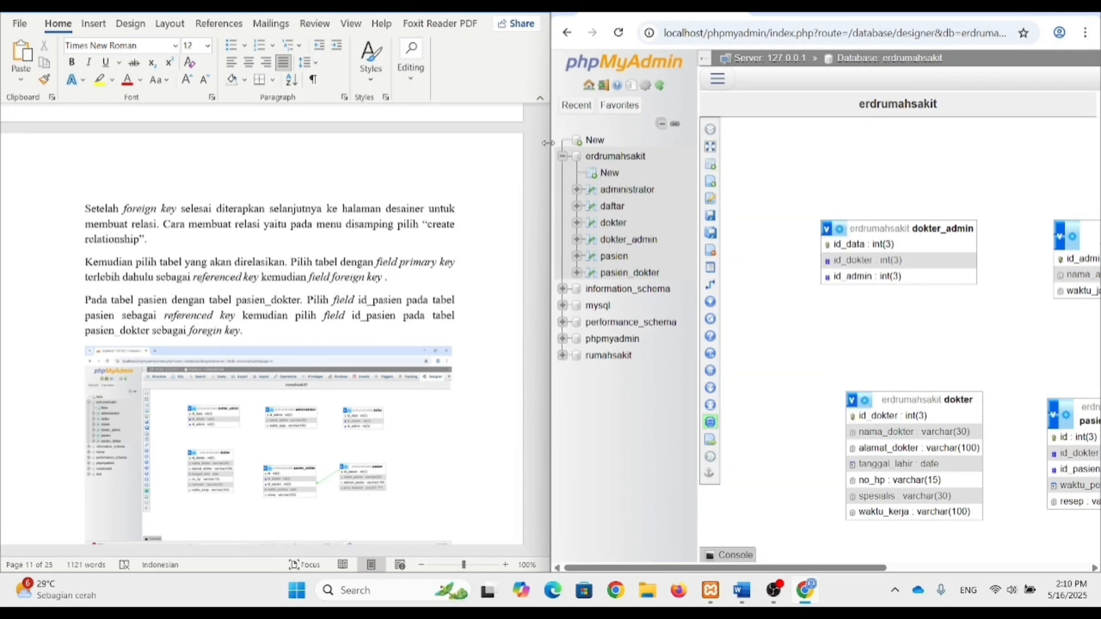
left_click_drag(548, 143, 502, 156)
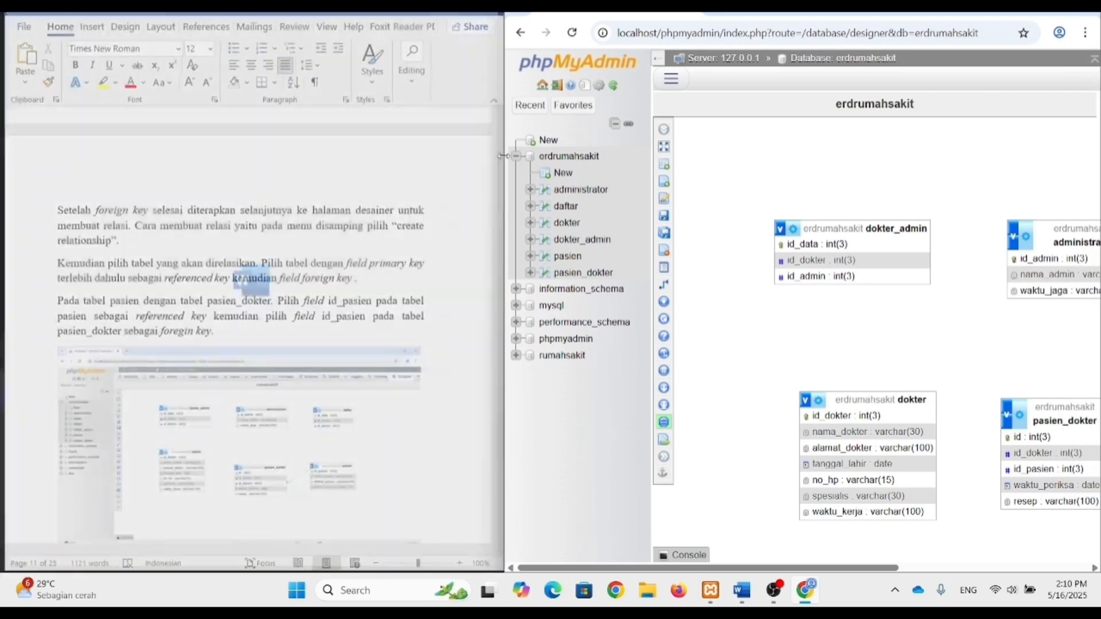
scroll(263, 373, "down", 4)
scroll(209, 336, "up", 1)
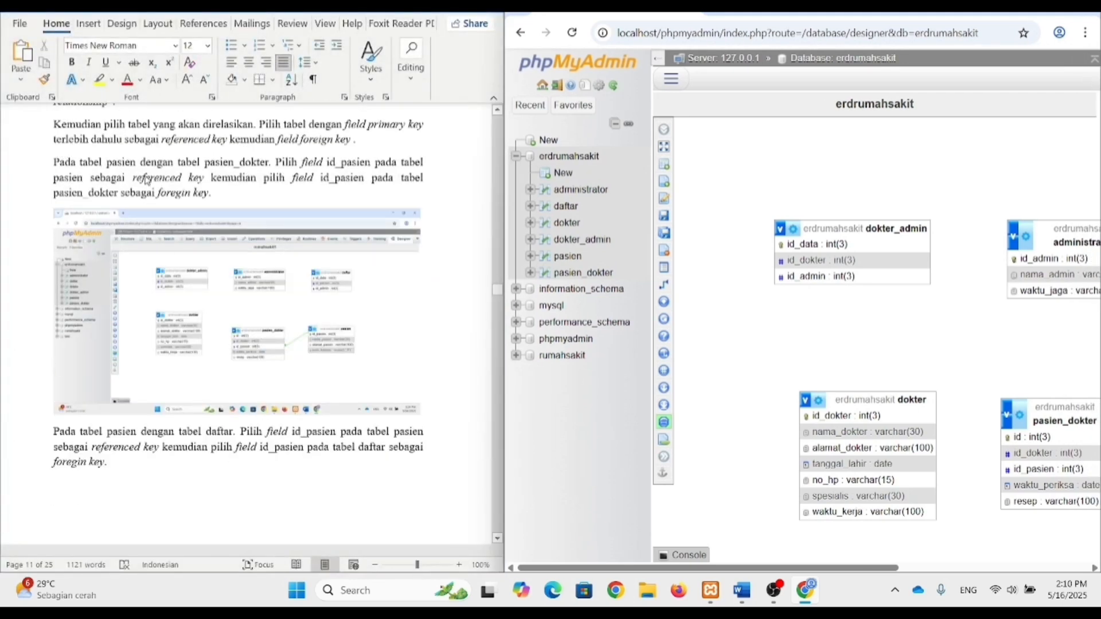
left_click_drag(46, 163, 48, 193)
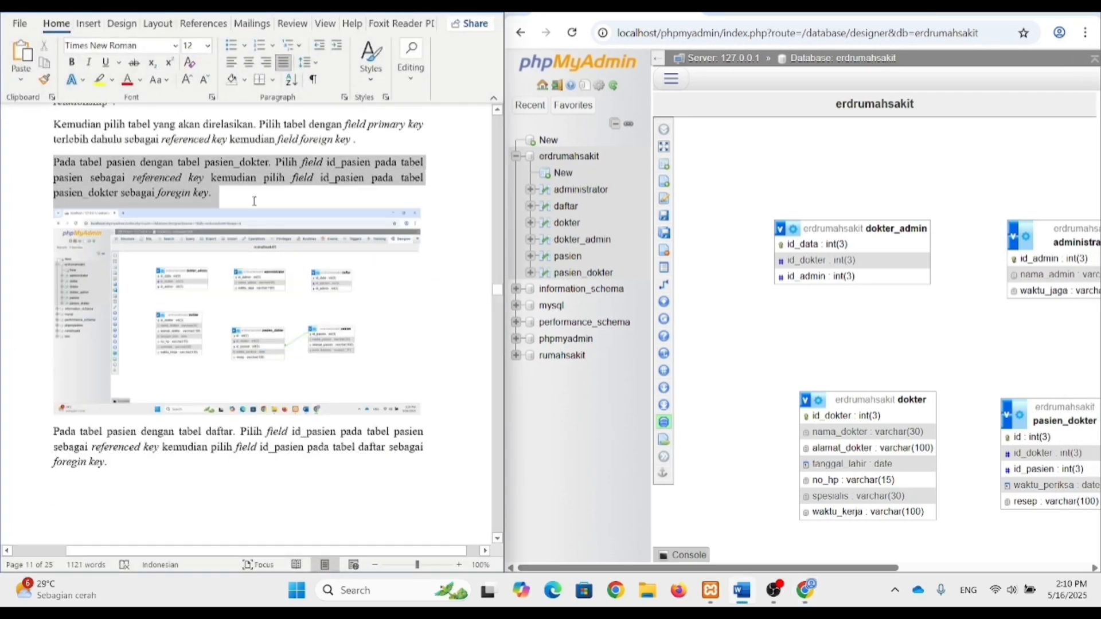
left_click(240, 193)
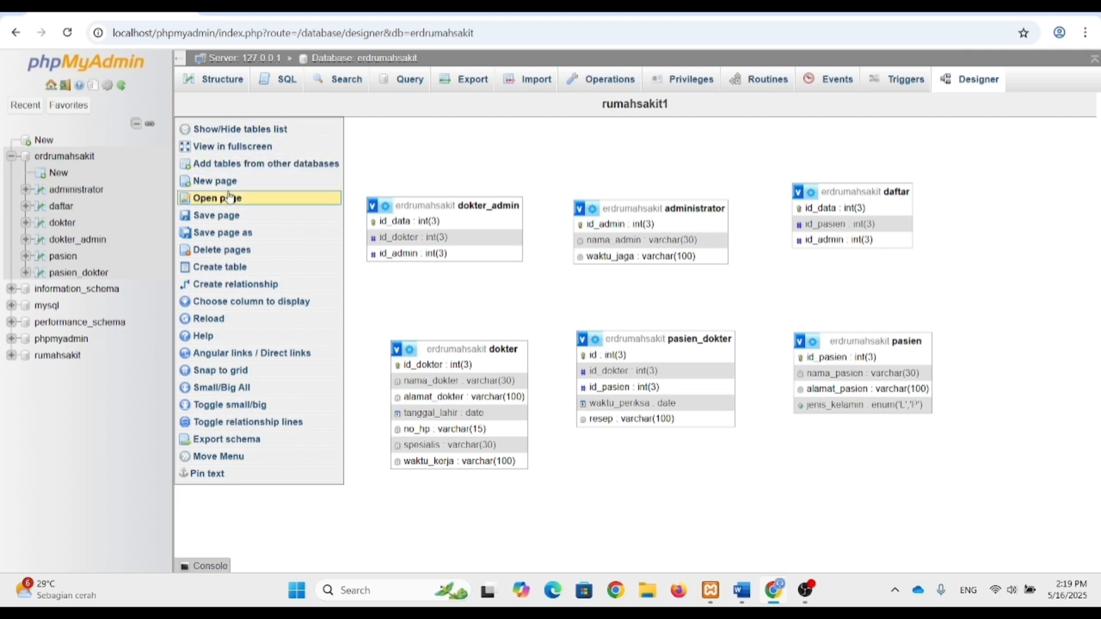
Step: Create a relationship from id_pasien in pasien to id_pasien in pasien_dokter, with CASCADE on delete and update, and reload the diagram
left_click(233, 221)
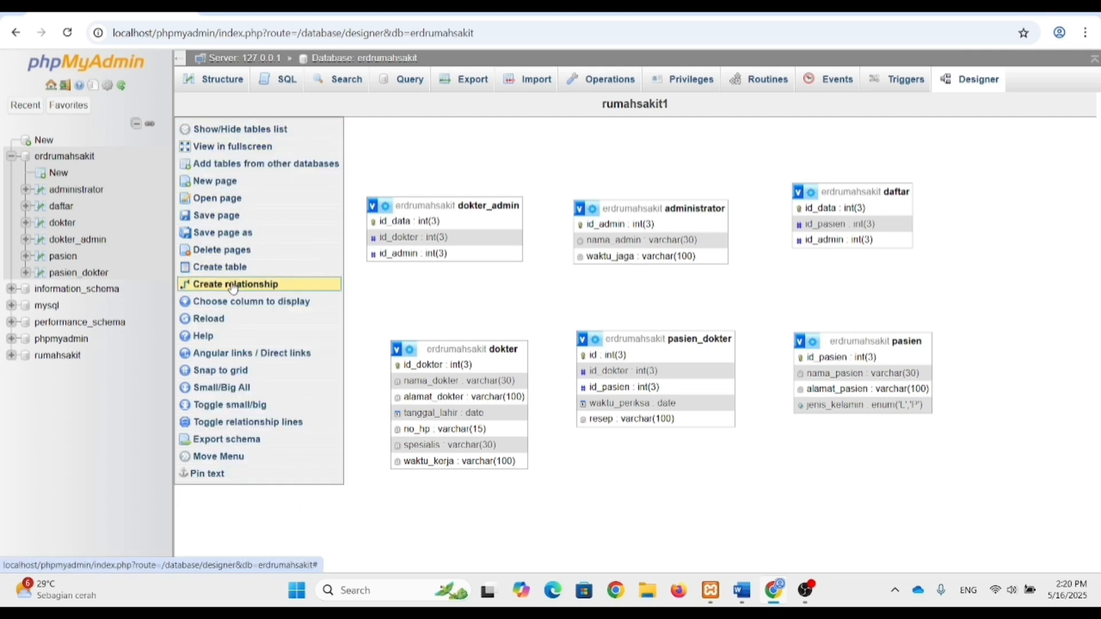
left_click(233, 285)
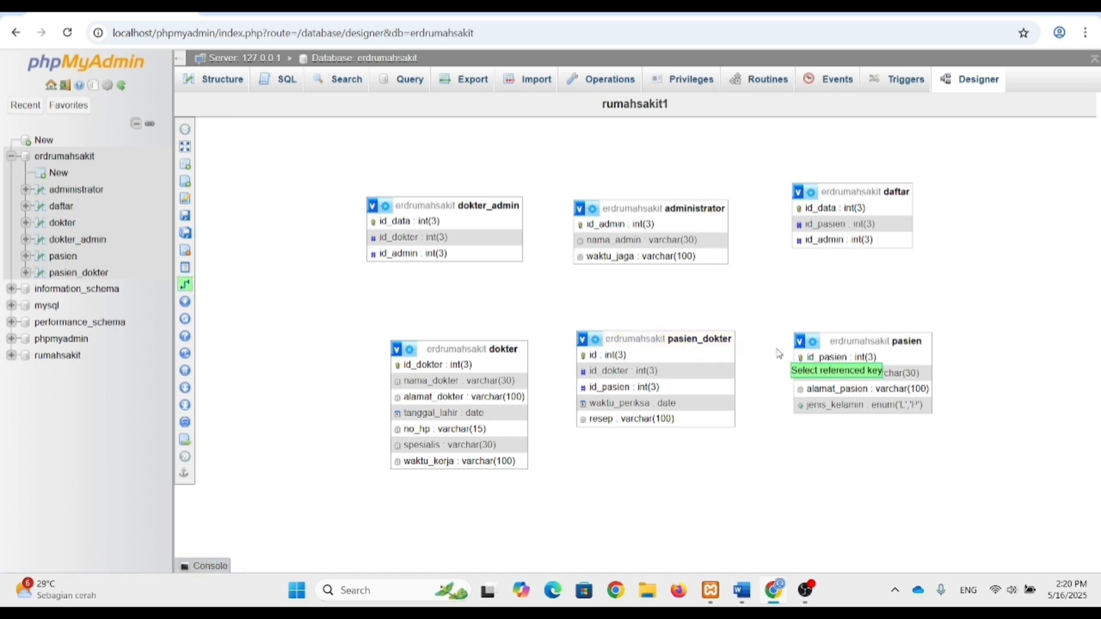
left_click(813, 360)
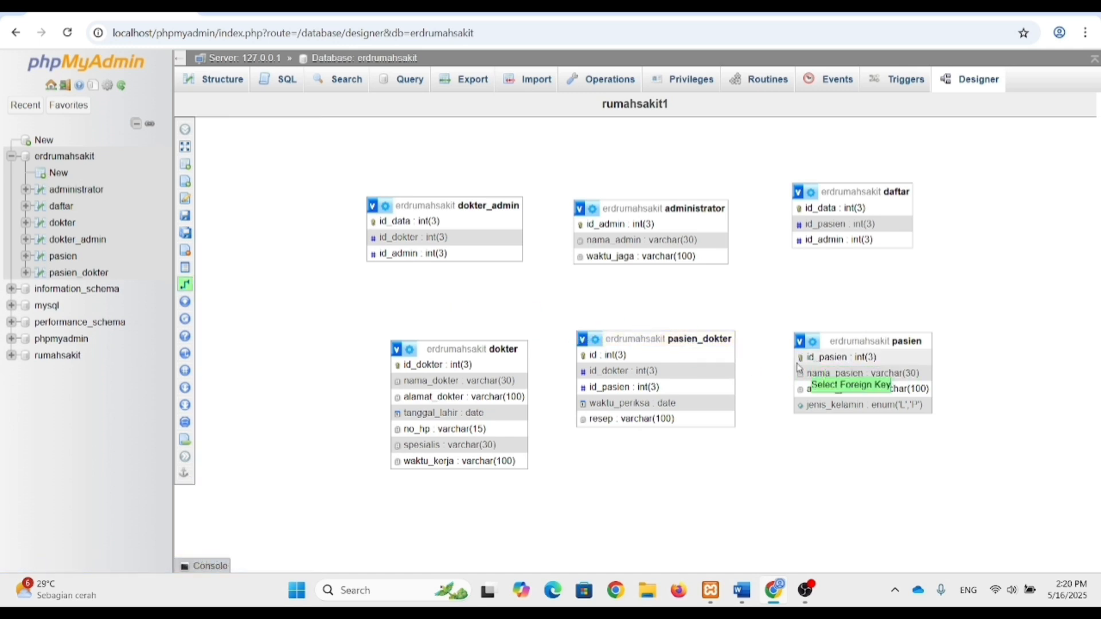
left_click(727, 393)
left_click(970, 445)
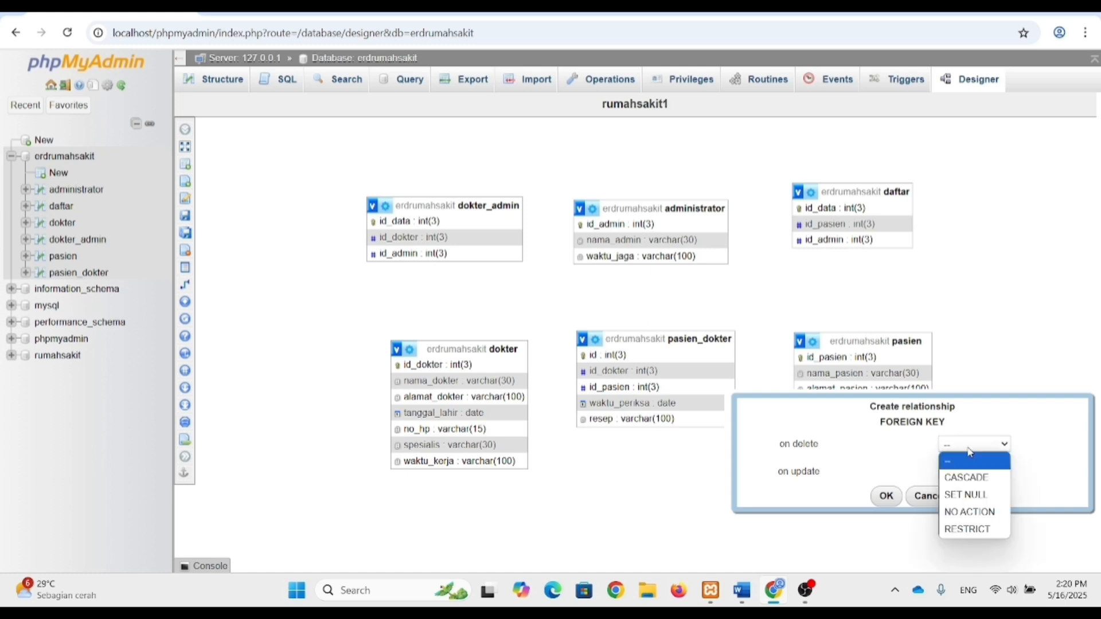
left_click(969, 479)
left_click(976, 477)
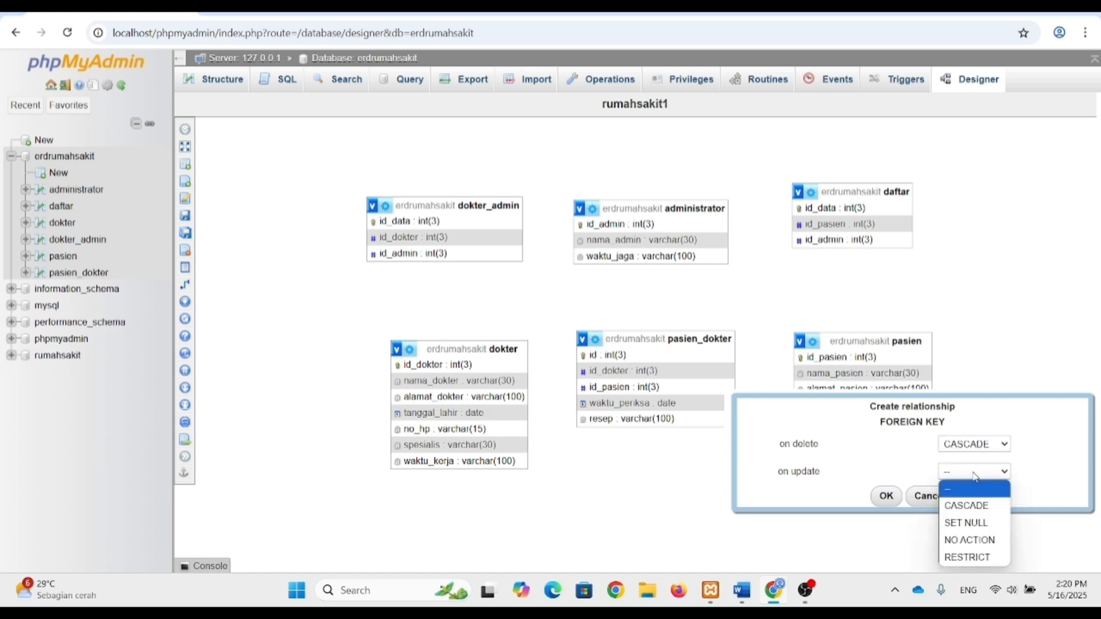
left_click(973, 507)
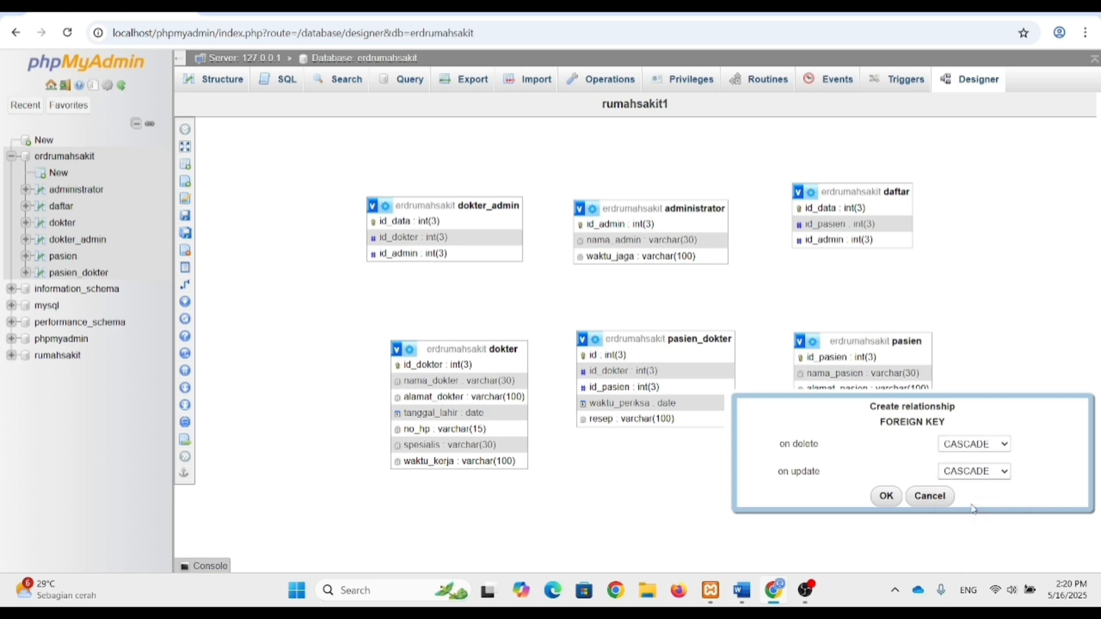
left_click(886, 495)
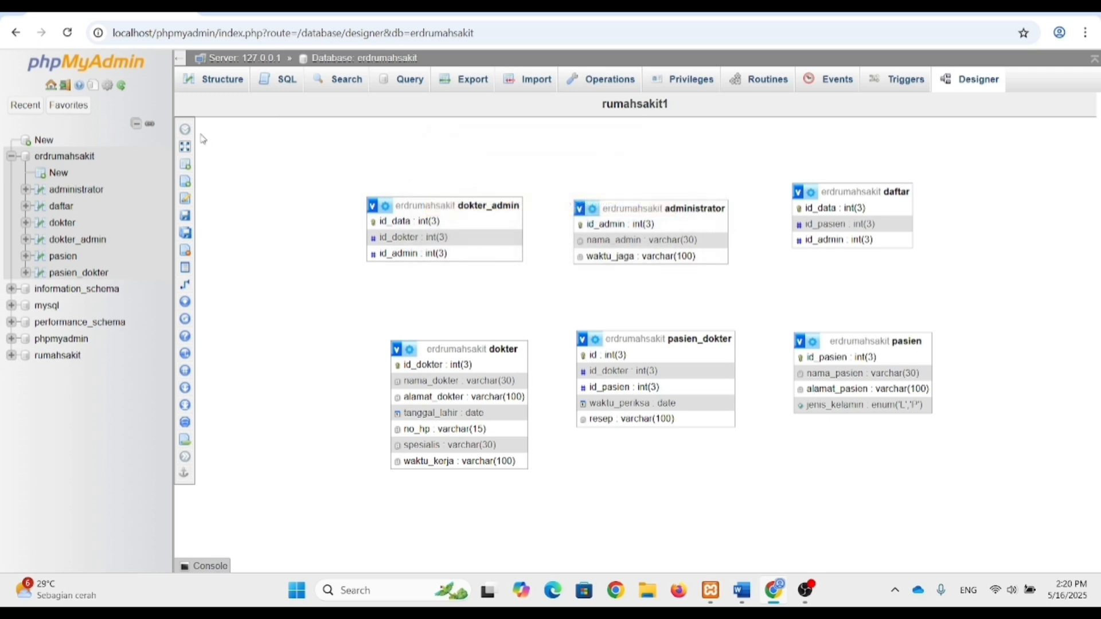
left_click(67, 32)
Step: Create a relationship from id_pasien in pasien to id_pasien in daftar, with CASCADE on delete and update
mouse_move(187, 132)
left_click(290, 285)
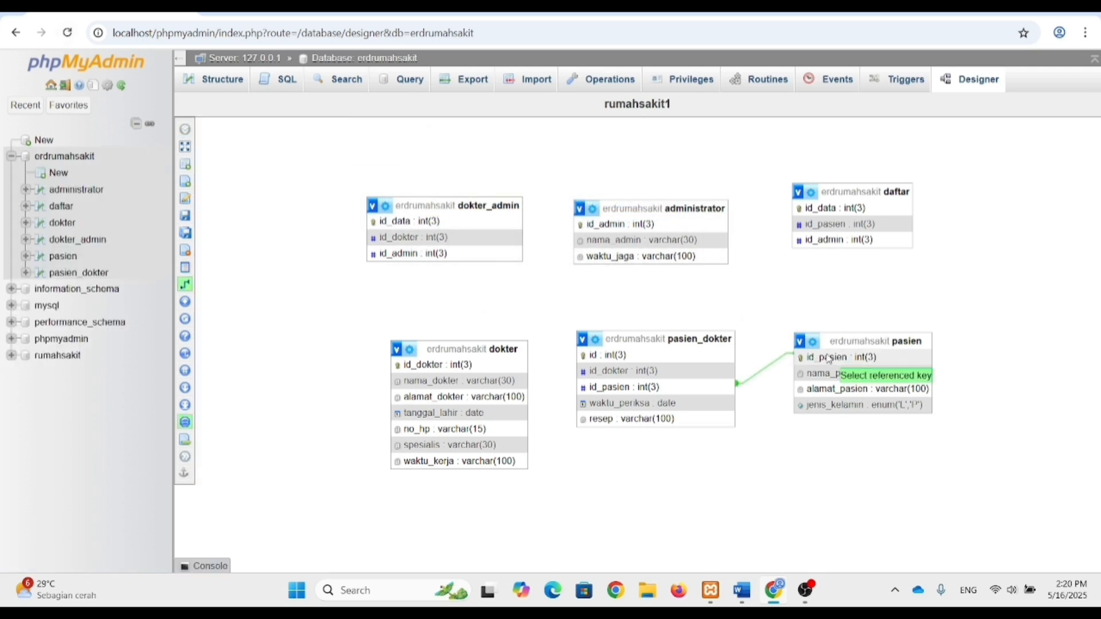
left_click(842, 358)
left_click(838, 225)
left_click(1008, 277)
left_click(1015, 310)
left_click(1018, 314)
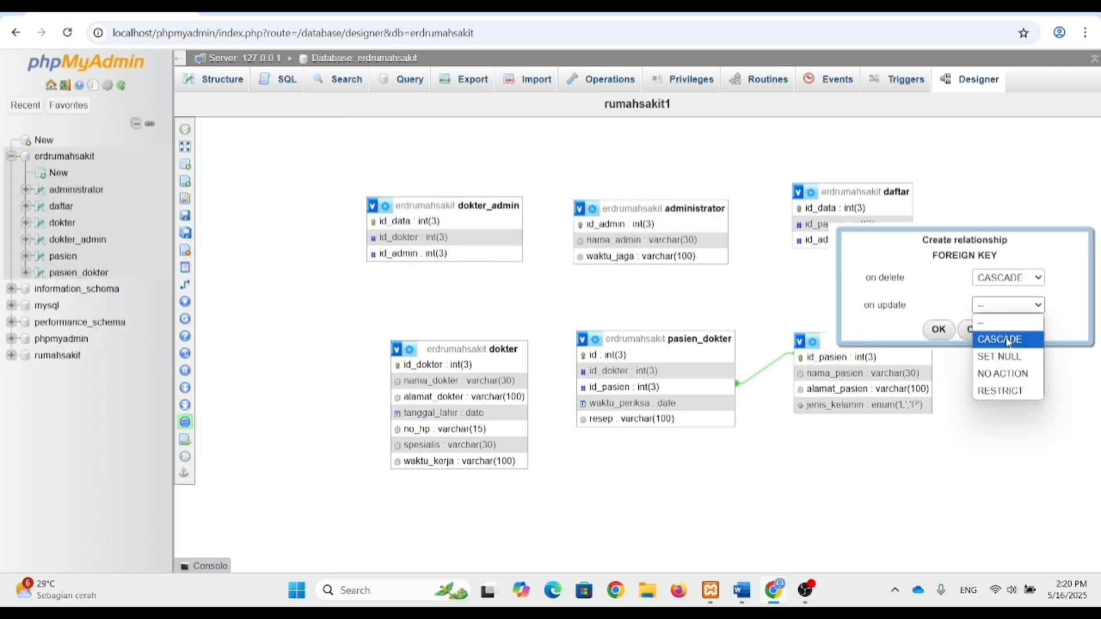
left_click(1015, 339)
left_click(939, 329)
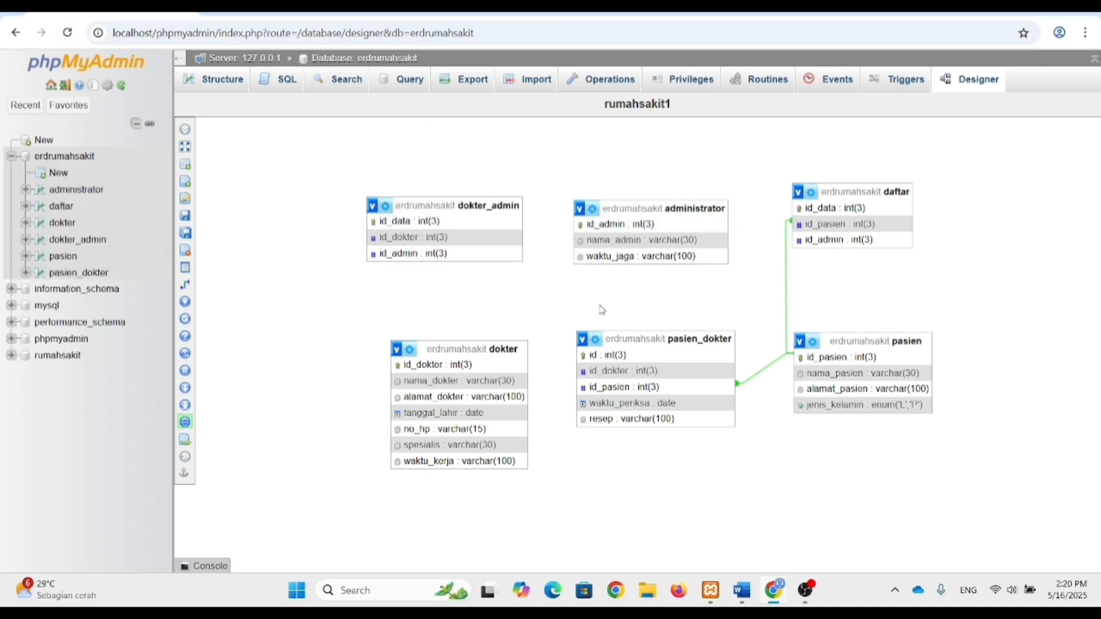
Step: Create a relationship from id_admin in administrator to id_admin in daftar, with CASCADE on delete and update
left_click(255, 289)
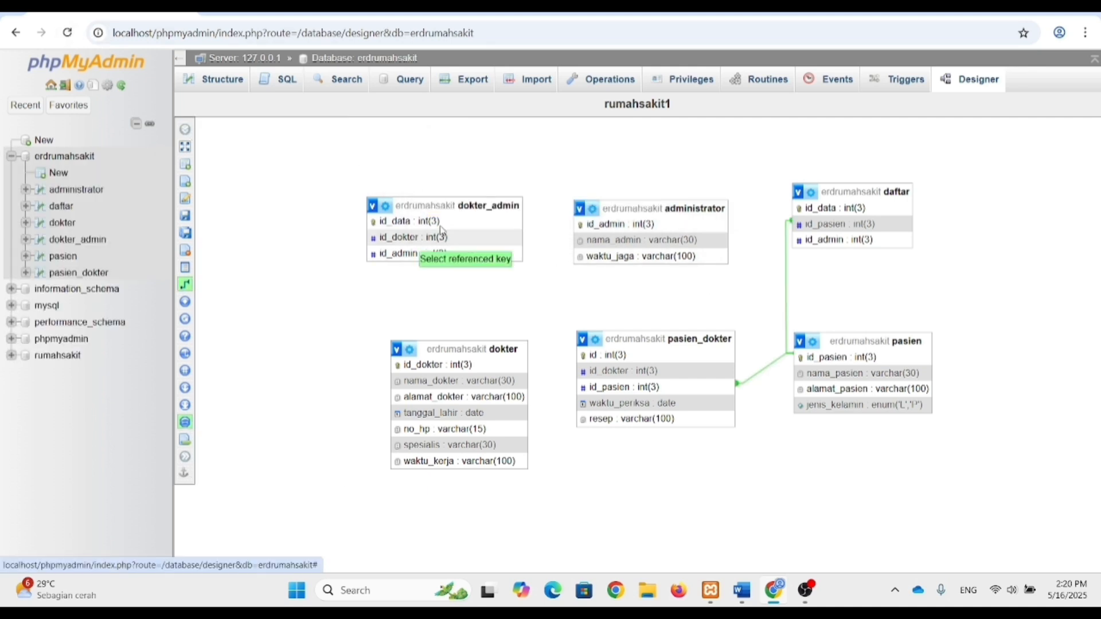
left_click(619, 224)
left_click(836, 240)
left_click(1005, 295)
left_click(998, 329)
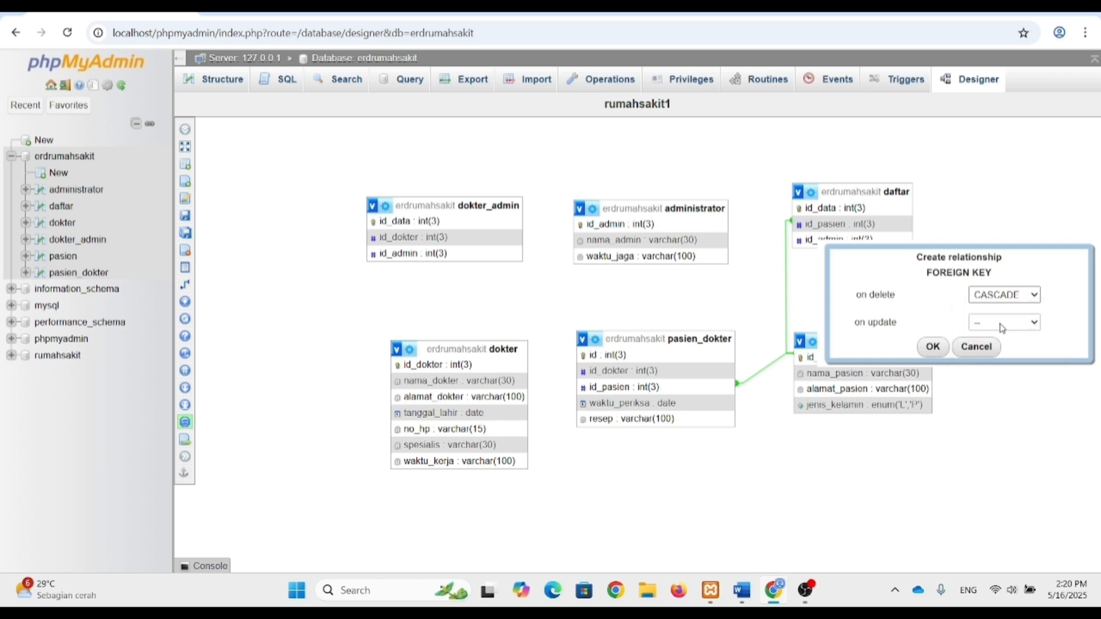
left_click(1005, 323)
left_click(1005, 356)
left_click(933, 347)
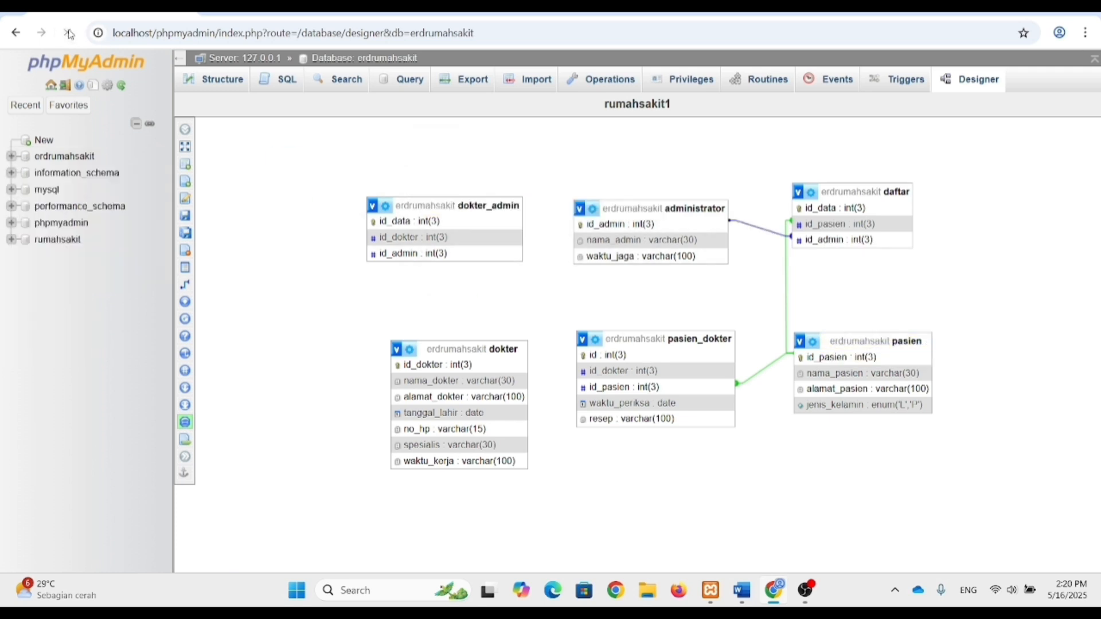
Step: Create a relationship from id_admin in administrator to id_admin in dokter_admin, with CASCADE on delete and update
left_click(247, 285)
left_click(589, 225)
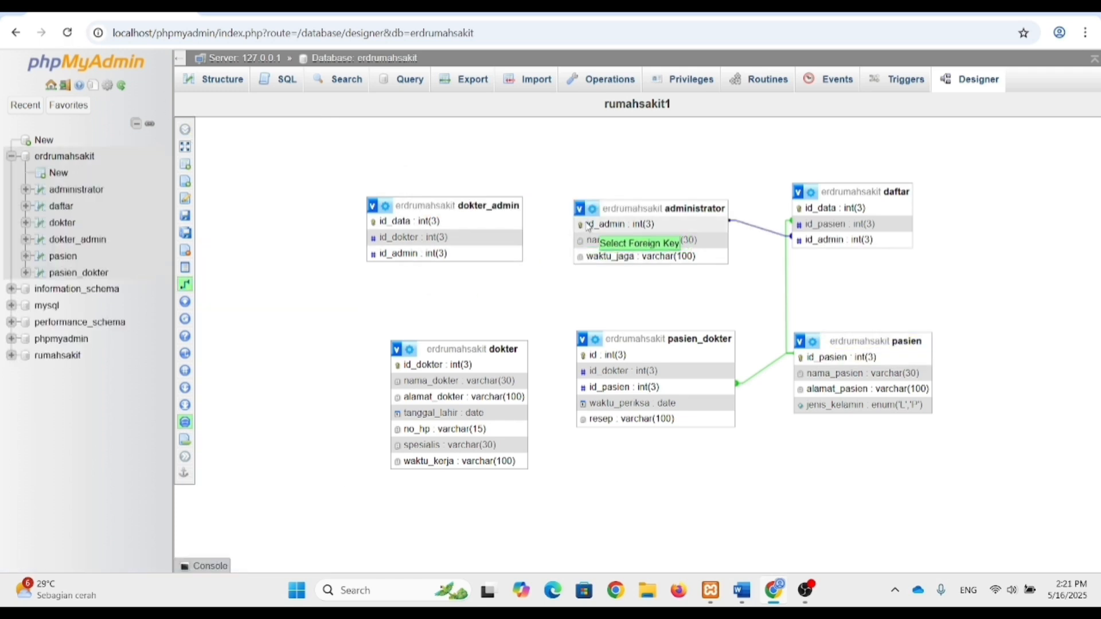
left_click(505, 254)
left_click(903, 309)
left_click(898, 342)
left_click(903, 336)
left_click(899, 371)
left_click(776, 361)
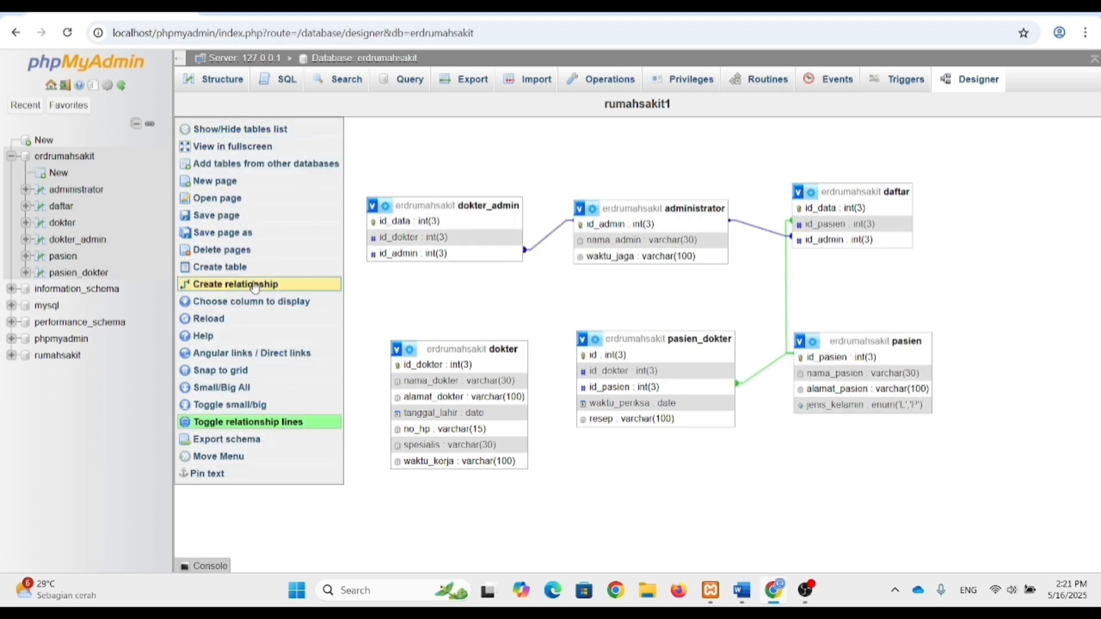
Step: Create a relationship from id_dokter in dokter to id_dokter in pasien_dokter, with CASCADE on delete and update, and reload the diagram
left_click(184, 284)
left_click(470, 370)
left_click(594, 373)
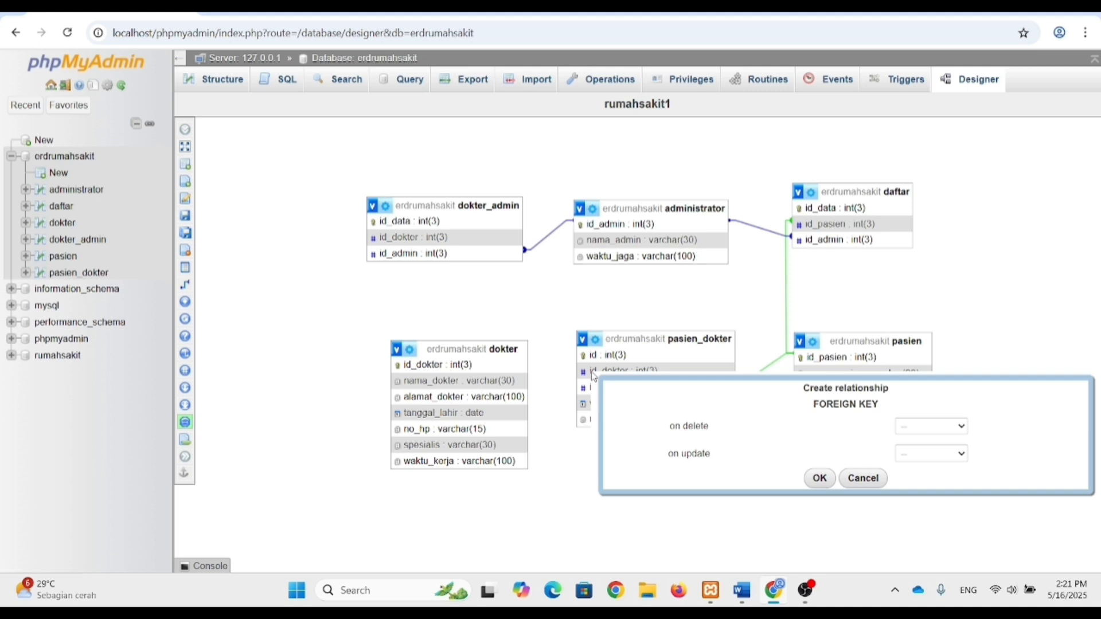
left_click(929, 427)
left_click(929, 453)
left_click(929, 454)
left_click(929, 481)
left_click(820, 478)
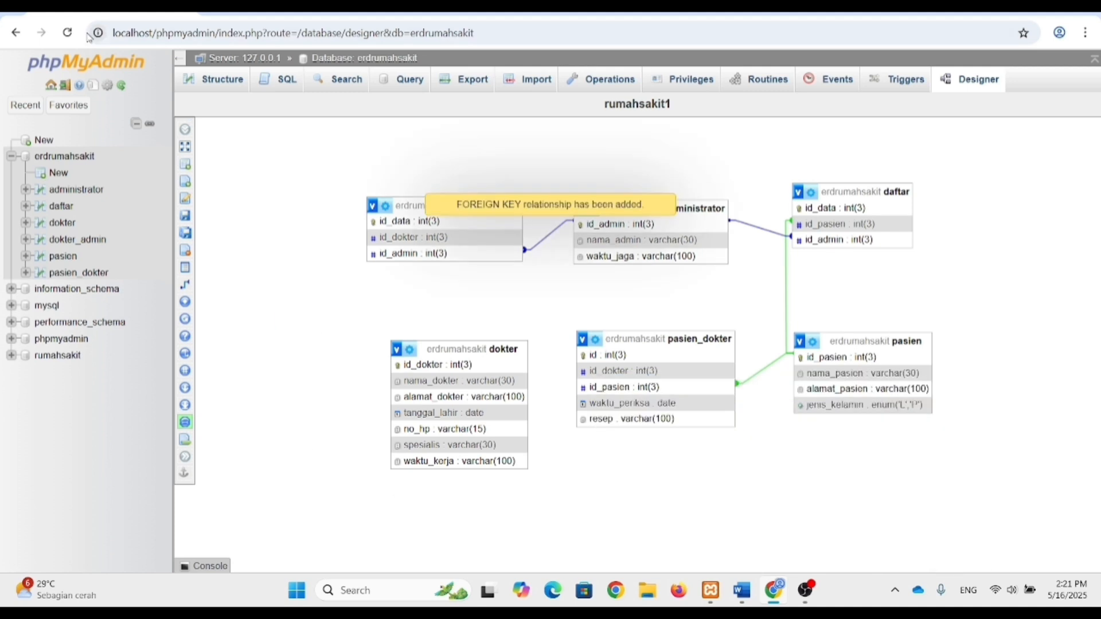
left_click(68, 33)
Step: Create a relationship from id_dokter in dokter to id_dokter in dokter_admin, with CASCADE on delete and update, and reload the diagram
mouse_move(185, 267)
left_click(281, 284)
left_click(426, 365)
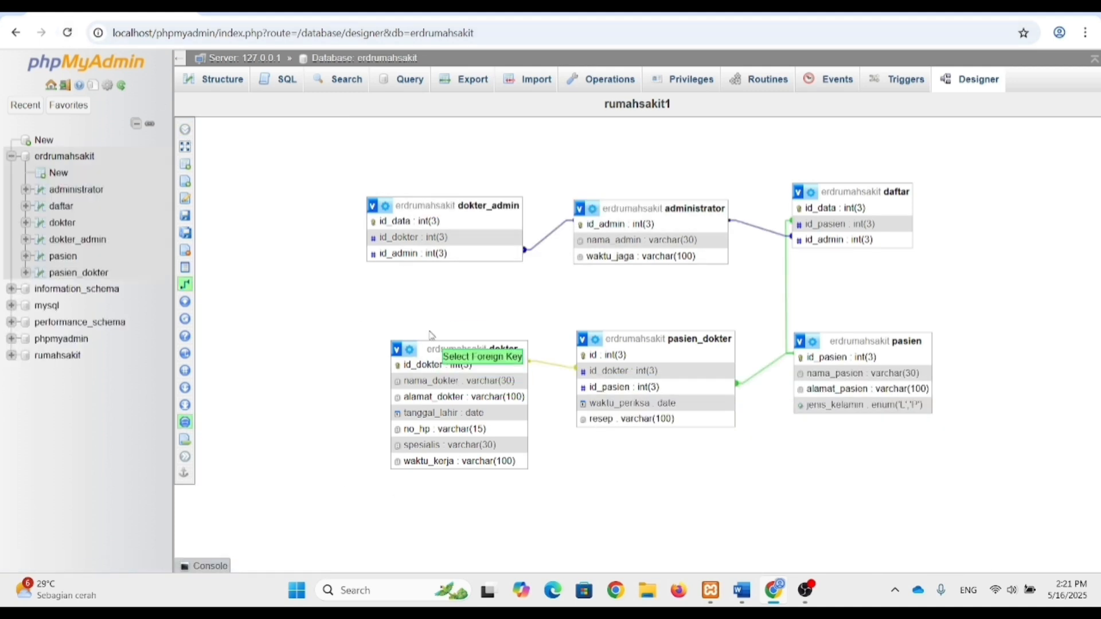
left_click(602, 371)
left_click(873, 292)
left_click(872, 322)
left_click(873, 319)
left_click(873, 350)
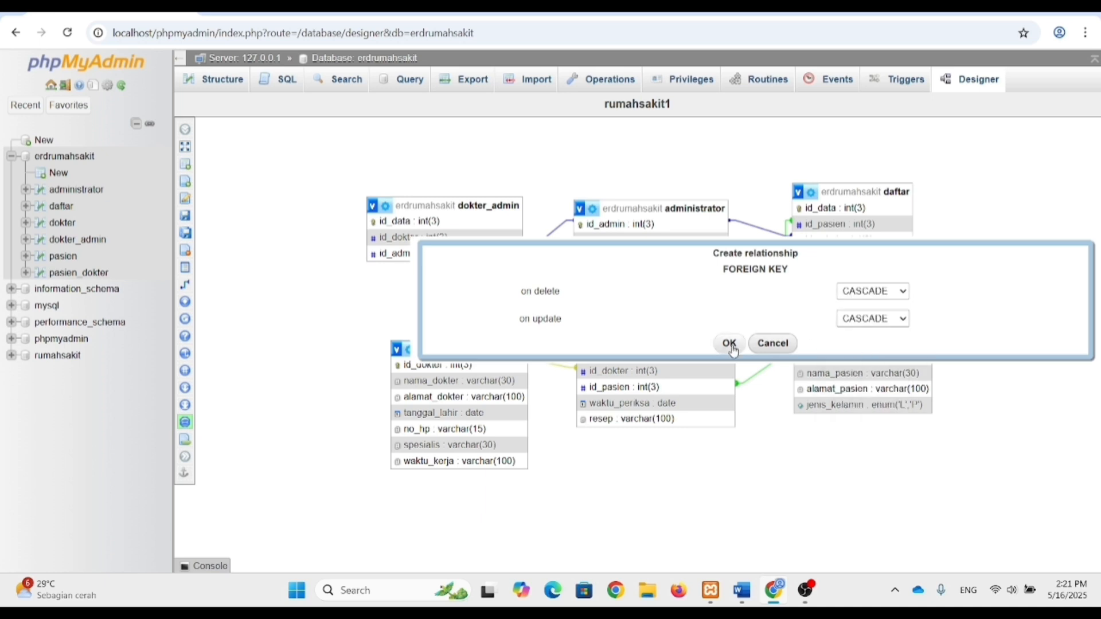
left_click(730, 344)
left_click(68, 33)
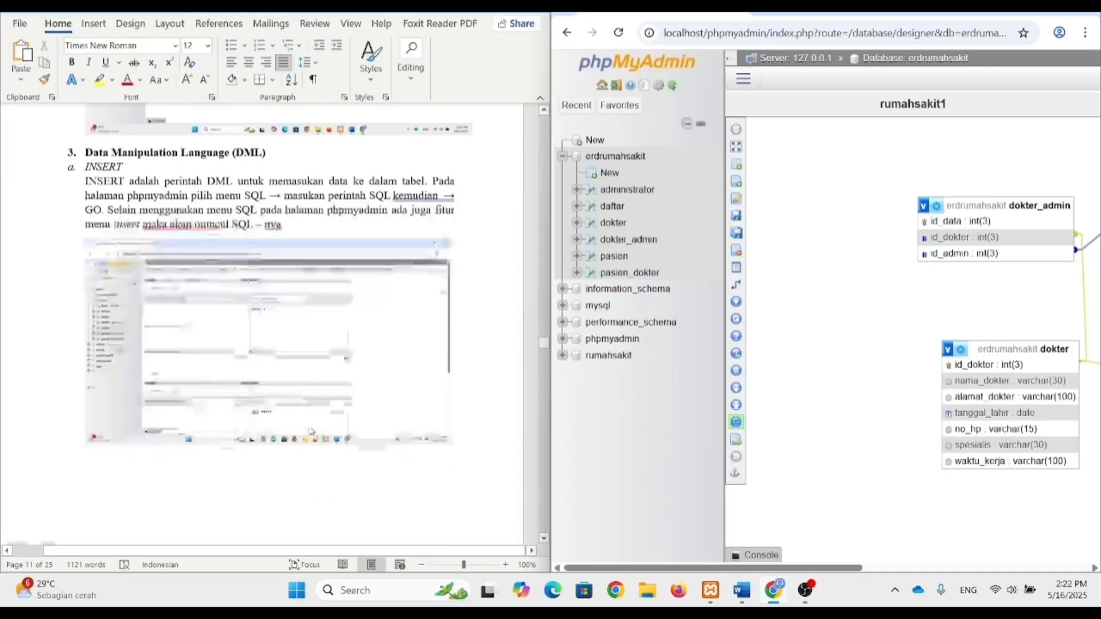
Step: Read the guide's Data Manipulation Language section on INSERT and open the pasien table of the erdrumahsakit database
scroll(310, 431, "down", 1)
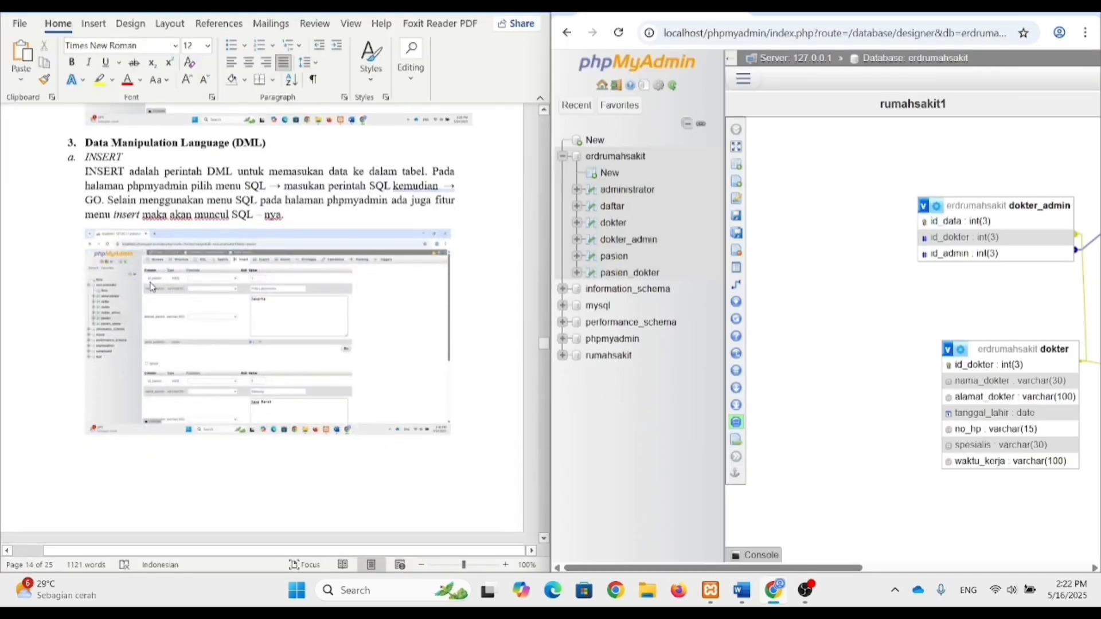
left_click(110, 184)
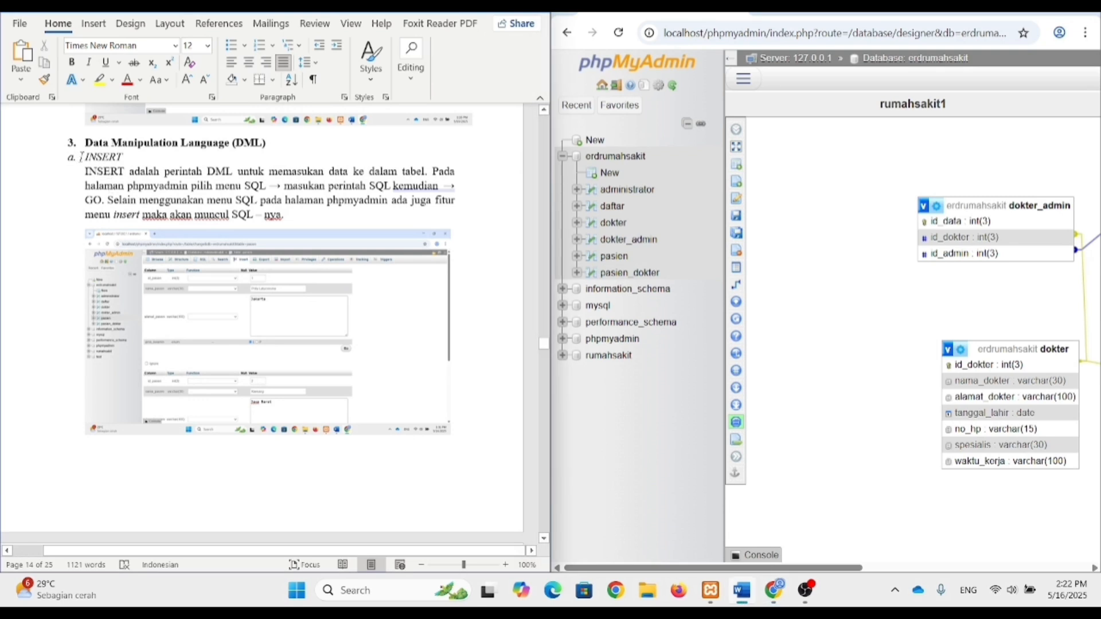
left_click_drag(81, 156, 288, 209)
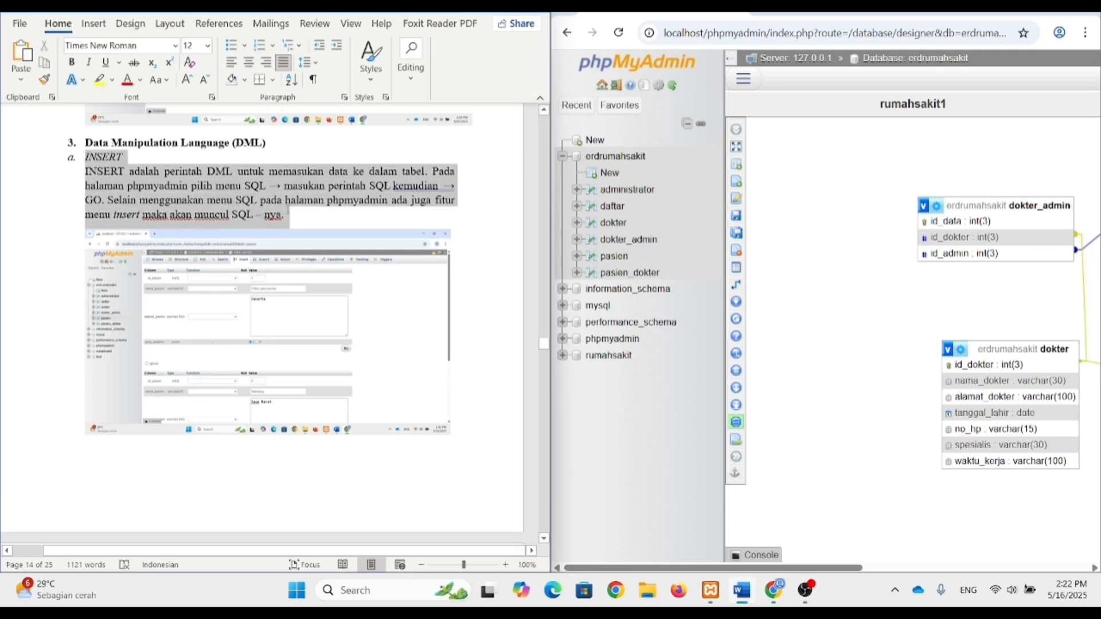
left_click(289, 215)
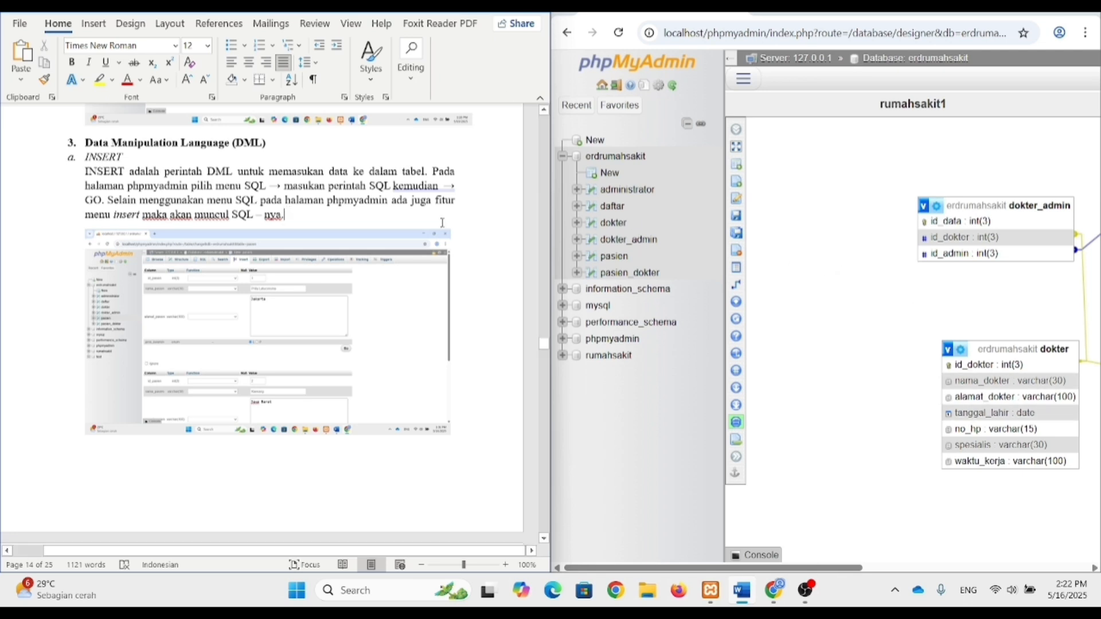
scroll(388, 289, "down", 5)
scroll(387, 289, "down", 1)
scroll(387, 289, "up", 4)
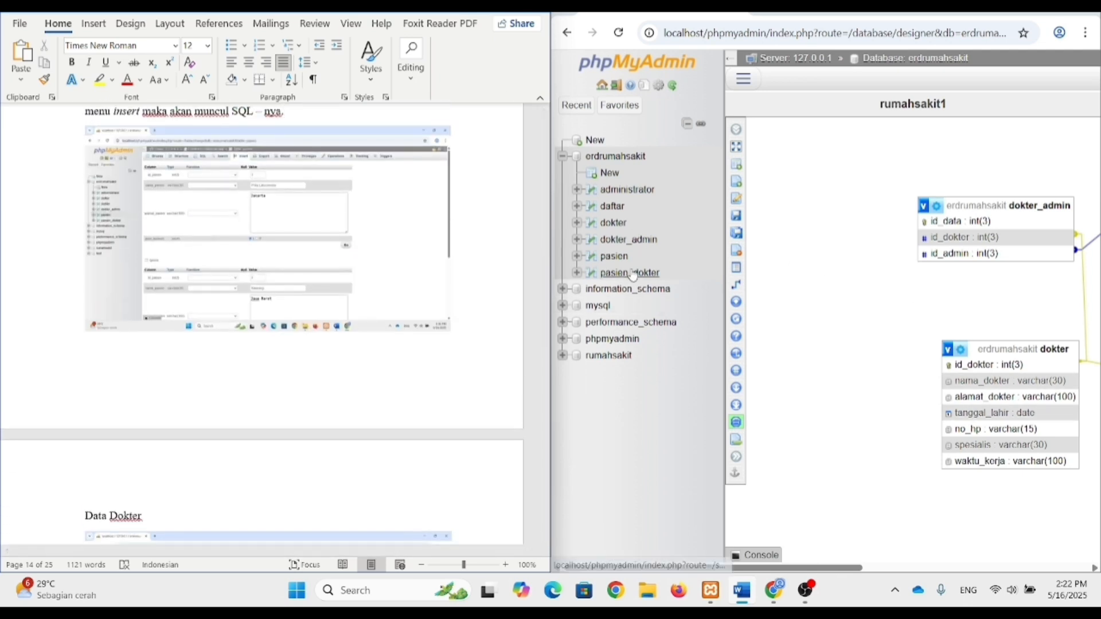
left_click(614, 257)
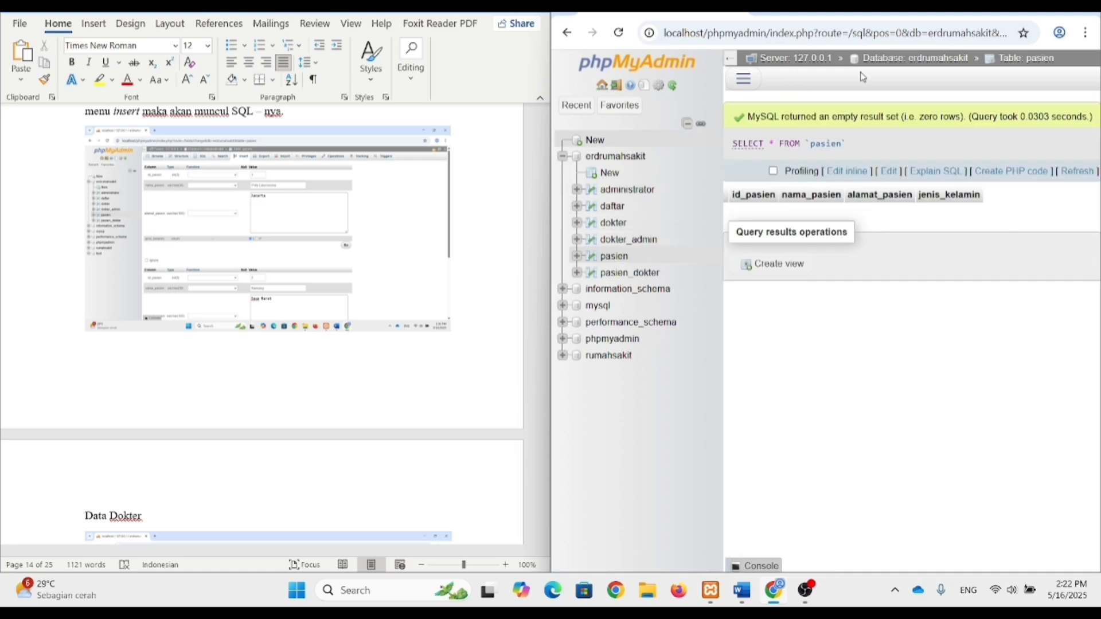
Step: Maximize the browser, open the pasien insert form, and fill the first row with id 1, the patient's name, Jakarta and gender P
left_click(1052, 10)
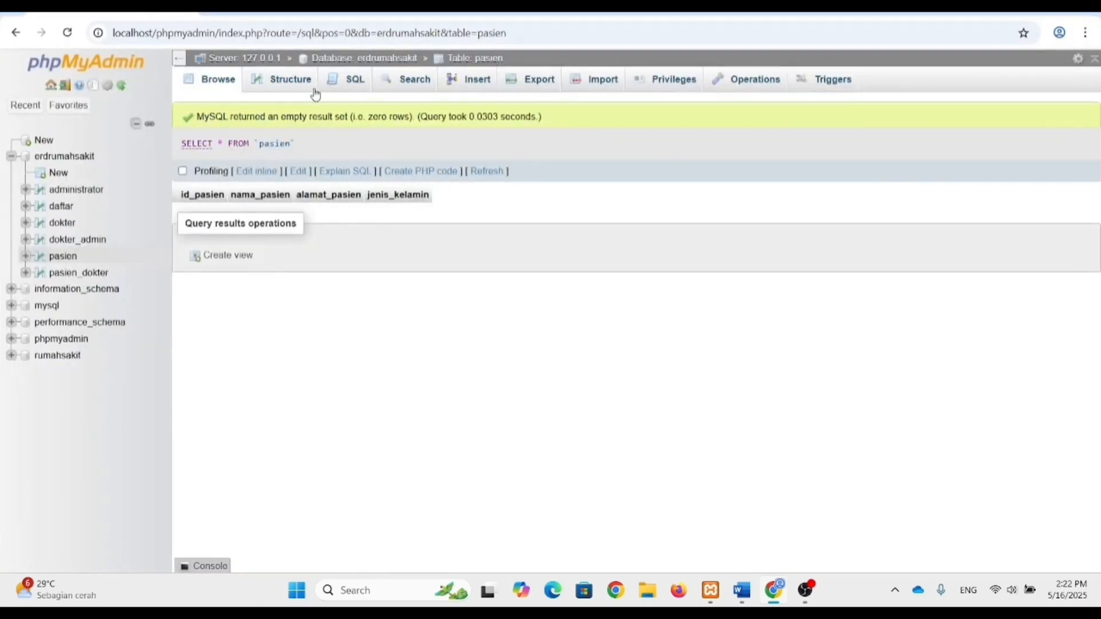
left_click(468, 81)
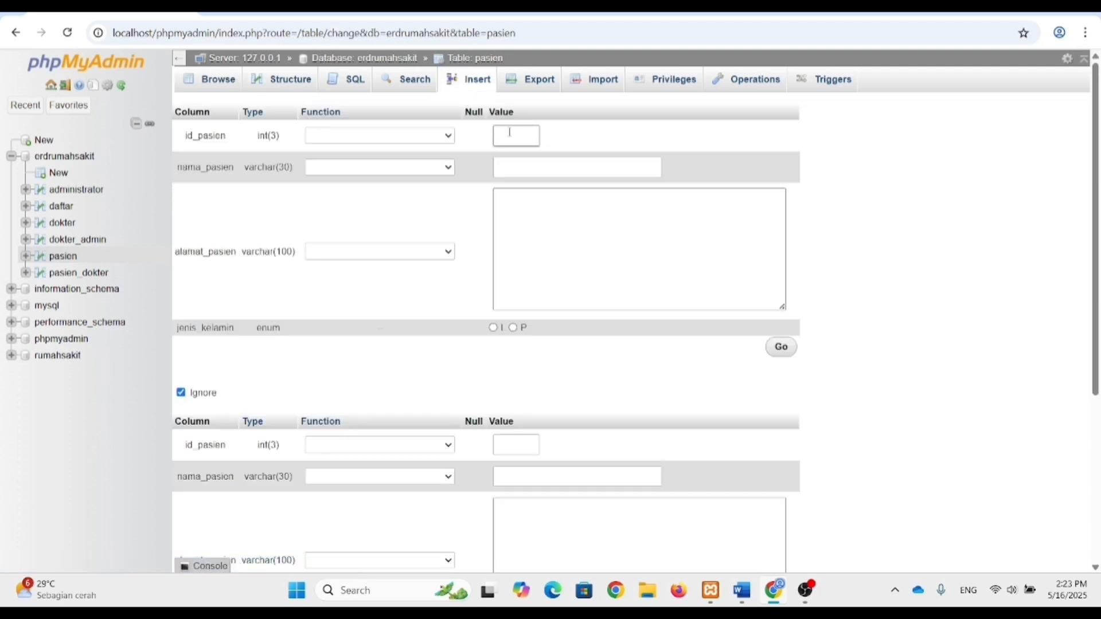
left_click(510, 132)
left_click(523, 163)
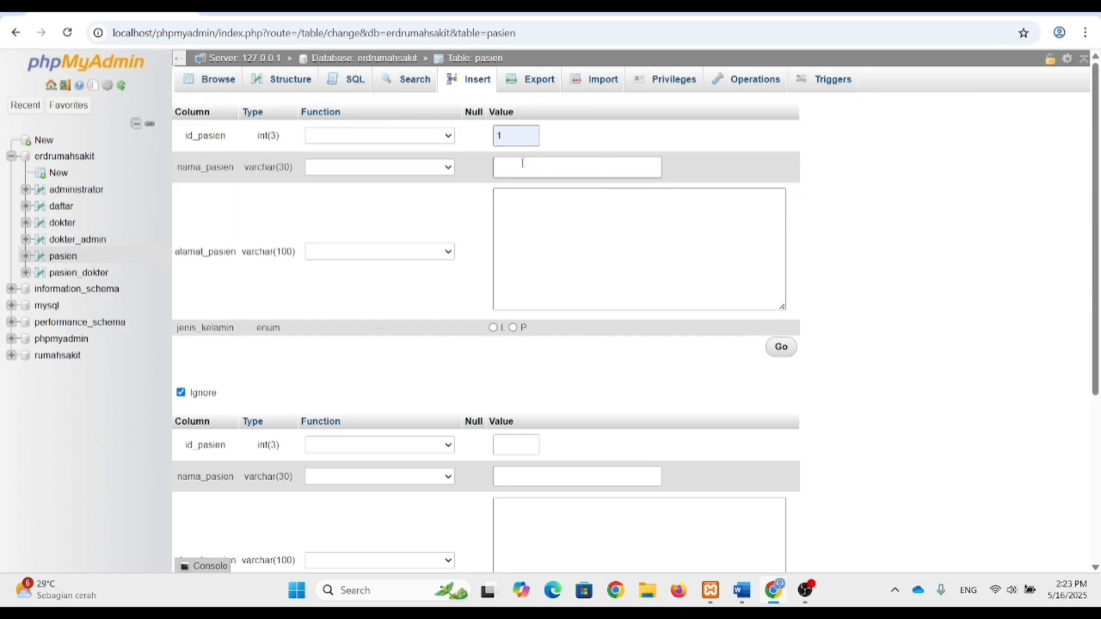
left_click(523, 163)
left_click(576, 204)
left_click(557, 202)
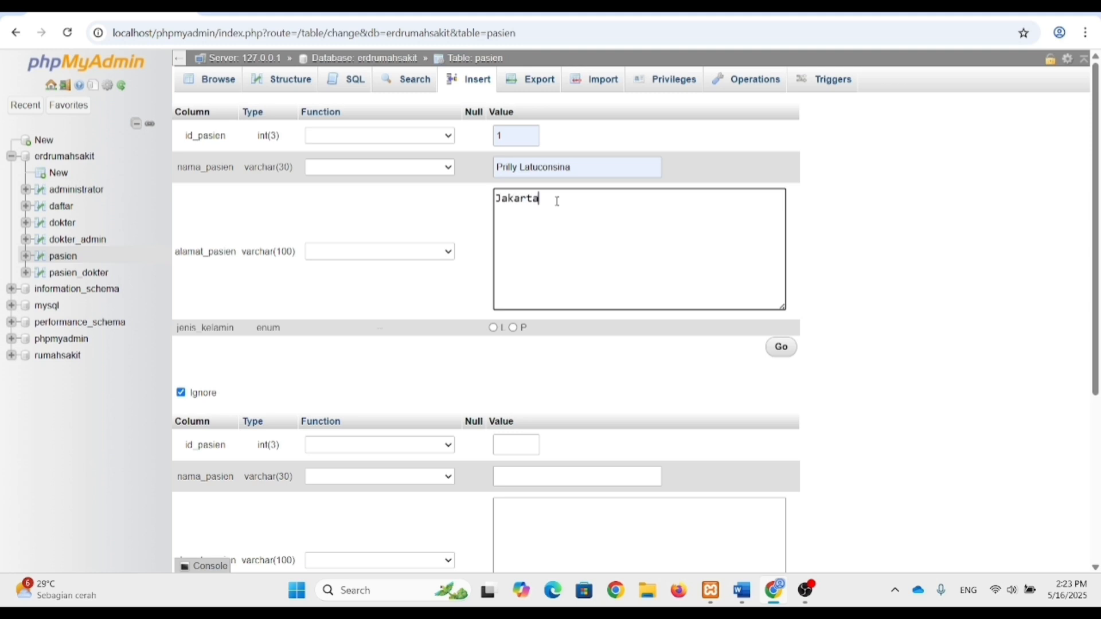
left_click(514, 328)
Step: Fill the second pasien row with id 2, the patient's name, Jawa Barat and gender L, then insert both rows and browse the table
left_click(504, 437)
left_click(526, 482)
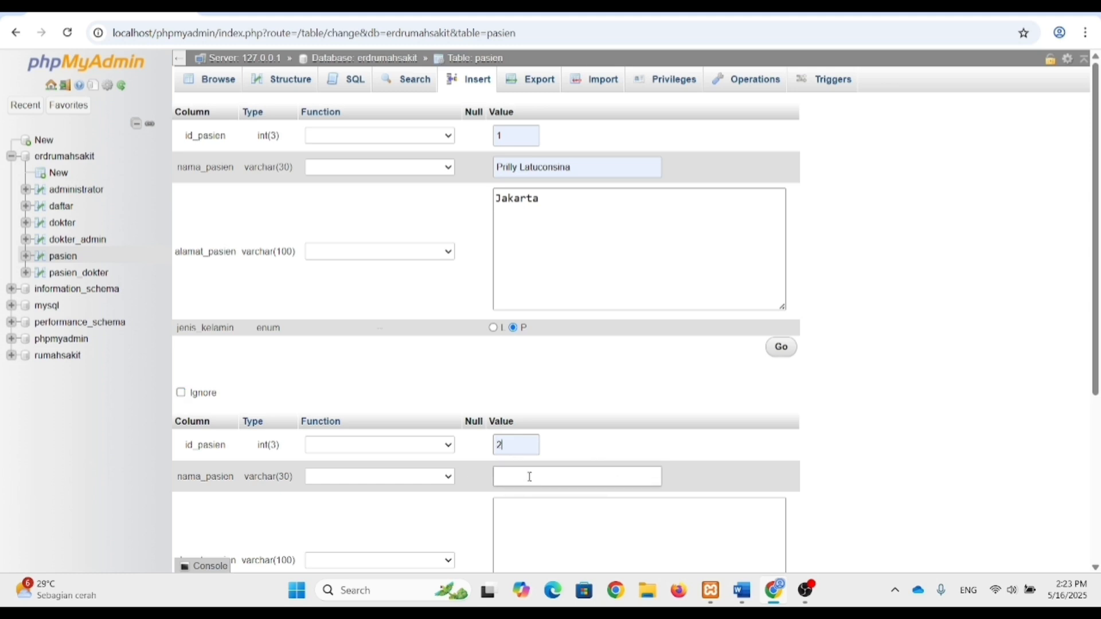
left_click(529, 476)
left_click(589, 519)
left_click(561, 520)
scroll(561, 519, "down", 1)
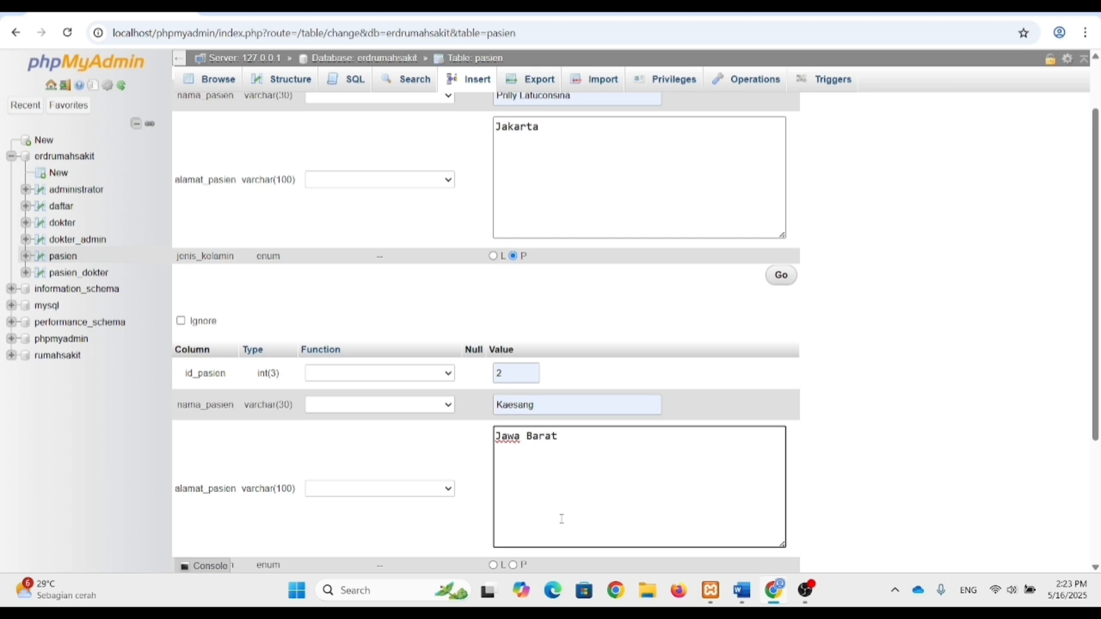
scroll(562, 519, "down", 3)
left_click(494, 378)
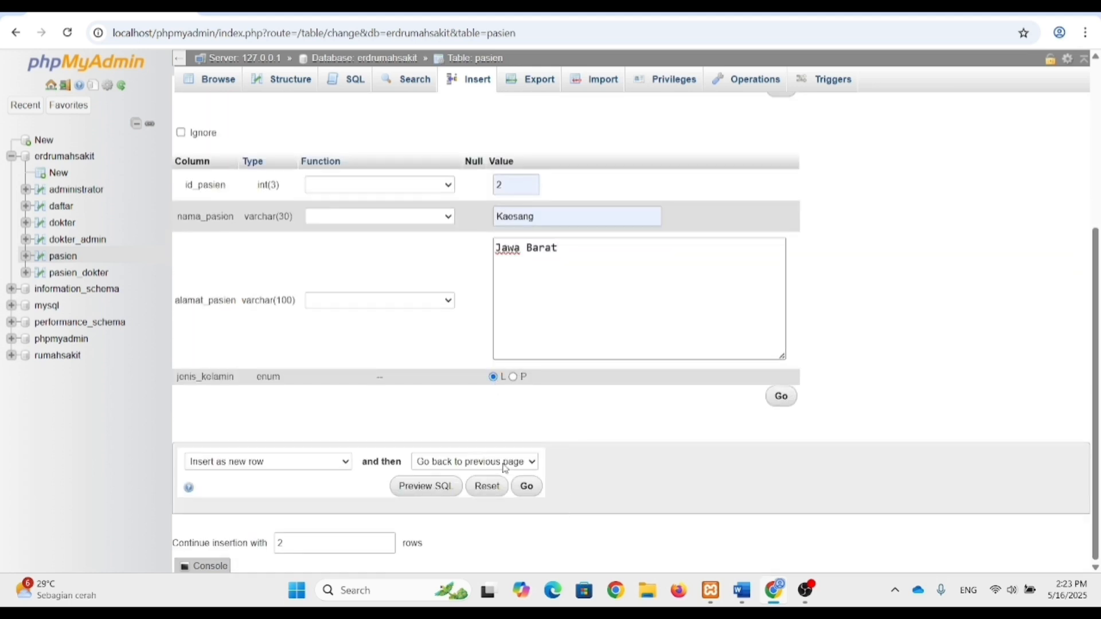
left_click(526, 488)
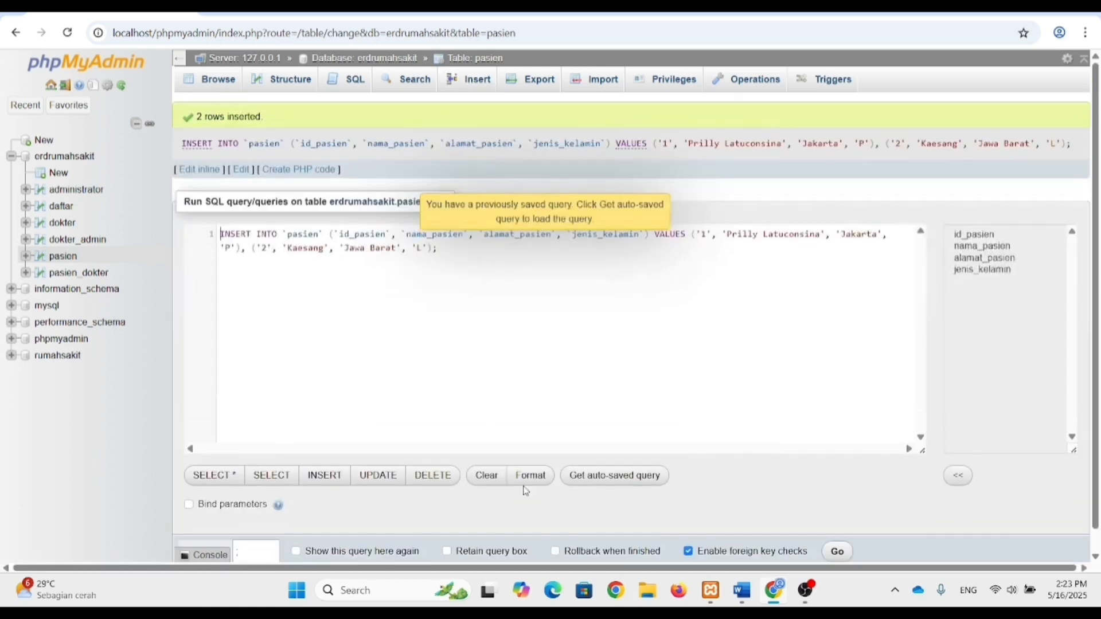
left_click(229, 84)
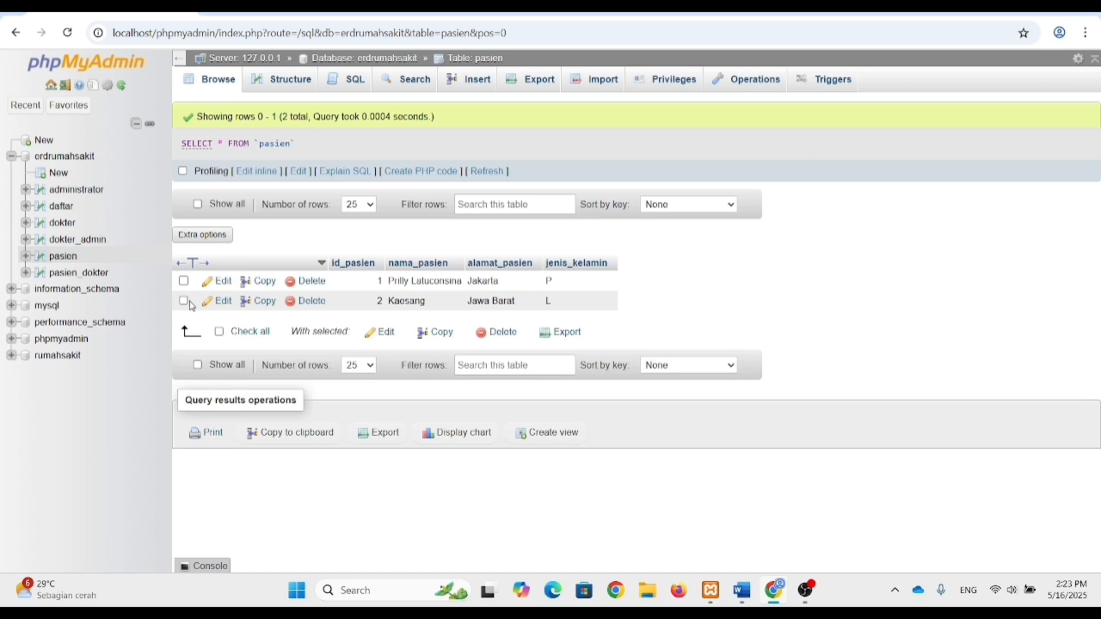
Step: Open the dokter table's insert form and enter id_dokter 12, the doctor's name and the address Cibodas in the first row
left_click(70, 227)
left_click(460, 89)
left_click(512, 133)
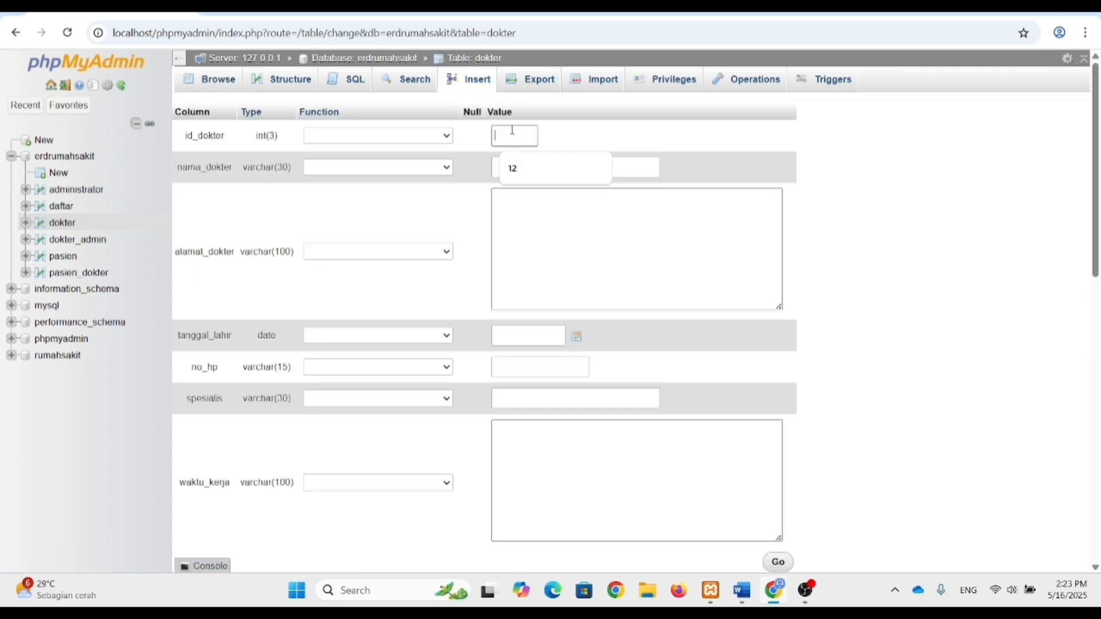
left_click(517, 167)
left_click(536, 169)
left_click(566, 205)
left_click(555, 205)
type("Cibodas")
Step: Complete the first dokter row with the date of birth, phone number, specialty Mata and working hours 09.00 - 11.00
left_click(528, 336)
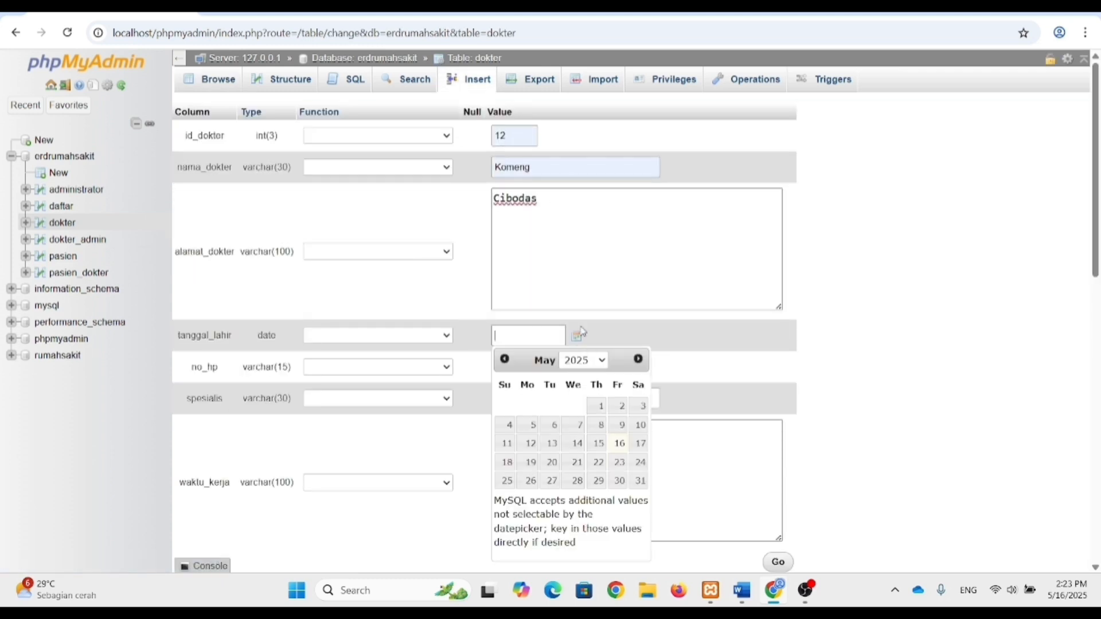
left_click(580, 359)
left_click(579, 51)
left_click(548, 405)
left_click(539, 367)
left_click(565, 402)
left_click(575, 431)
left_click(558, 432)
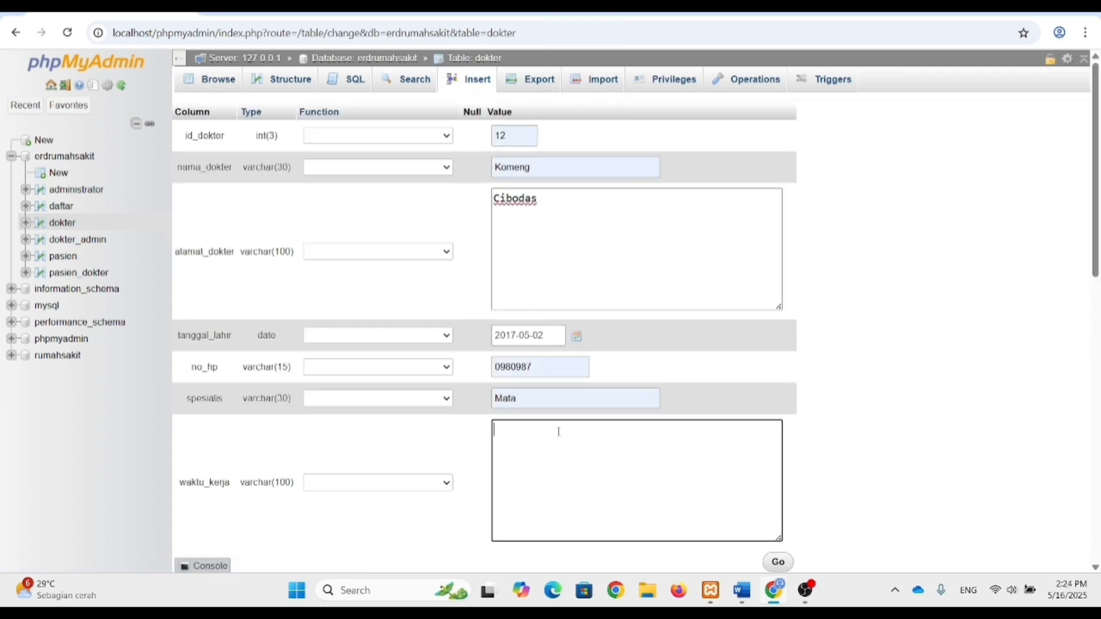
type("09.00 - 11.00")
Step: Enter id_dokter 13, the doctor's name and the address Jakarta in the second dokter row
scroll(560, 432, "down", 5)
left_click(519, 374)
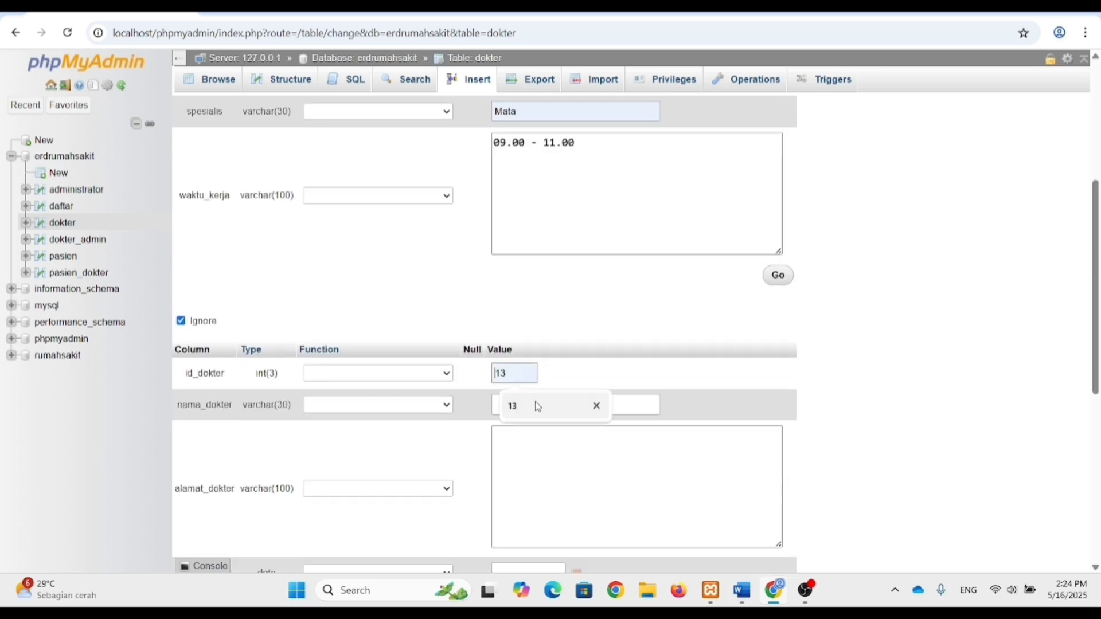
left_click(538, 405)
left_click(539, 405)
left_click(538, 437)
left_click(536, 441)
Step: Complete the second dokter row with the date of birth, phone number, specialty Syaraf and working hours 08.00 - 10.00
scroll(536, 438, "down", 3)
left_click(581, 359)
left_click(584, 383)
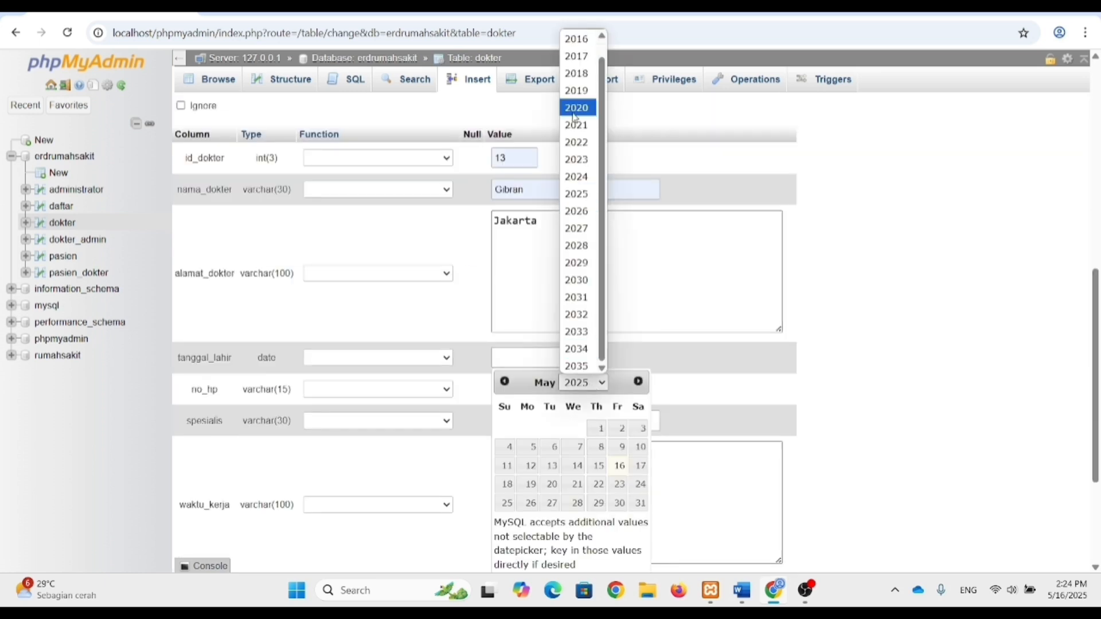
left_click(578, 53)
left_click(576, 429)
left_click(672, 394)
left_click(536, 392)
left_click(531, 425)
left_click(531, 423)
left_click(530, 455)
left_click(526, 453)
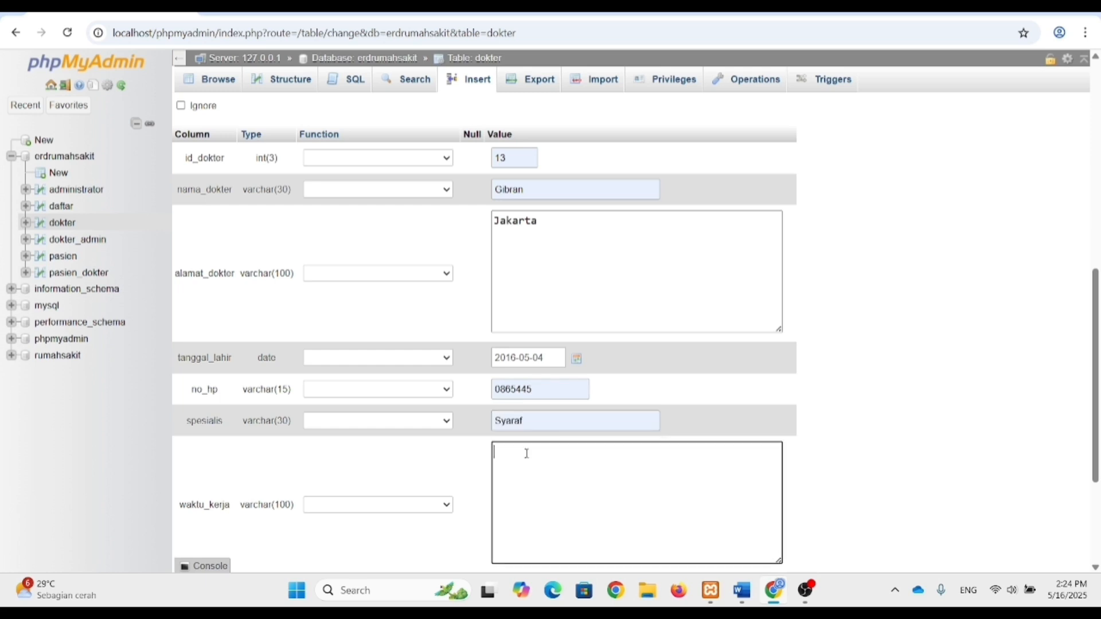
type("08.00 - 10.00")
Step: Insert both doctor rows and browse the dokter table
scroll(528, 454, "down", 4)
left_click(527, 485)
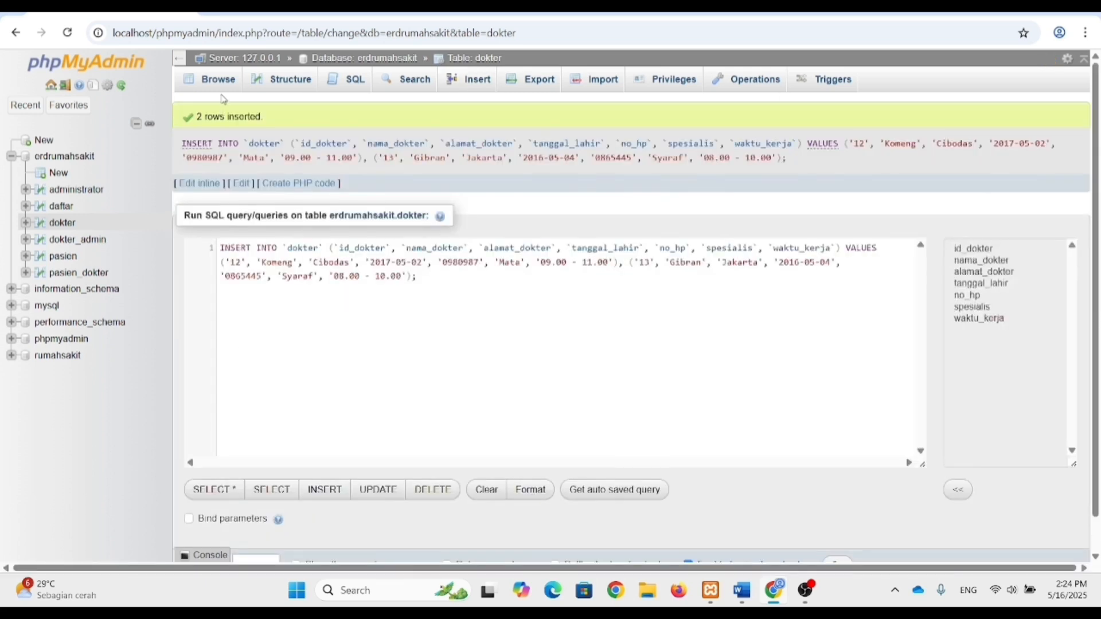
left_click(218, 81)
Step: Open the pasien_dokter insert form and set the first row to id 123, id_dokter 12 and id_pasien 1
left_click(94, 273)
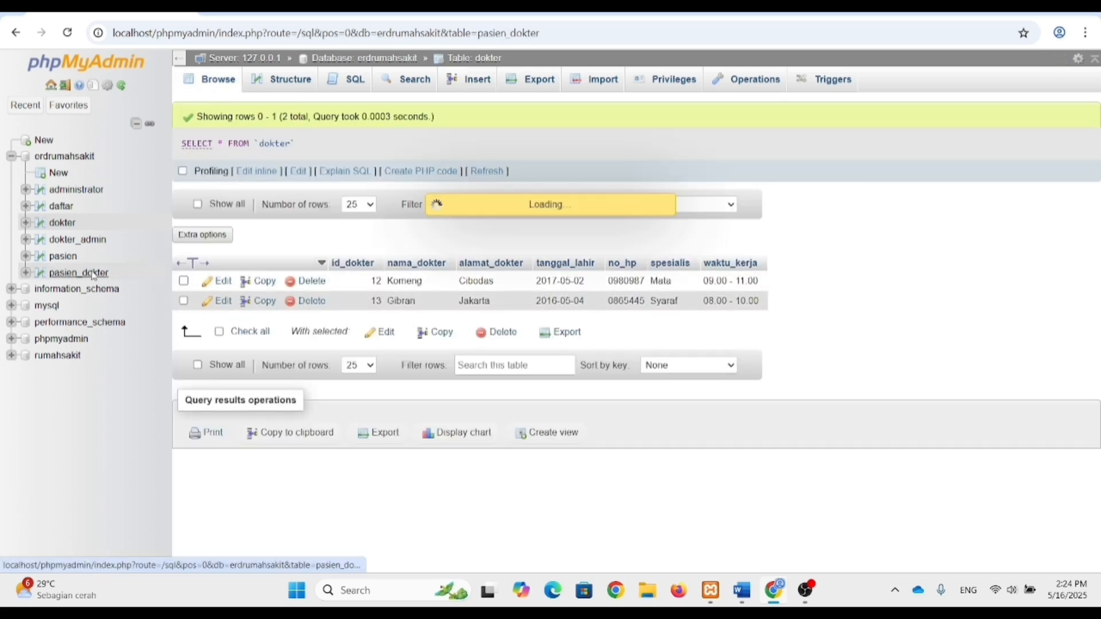
left_click(472, 80)
left_click(516, 137)
left_click(524, 170)
left_click(528, 165)
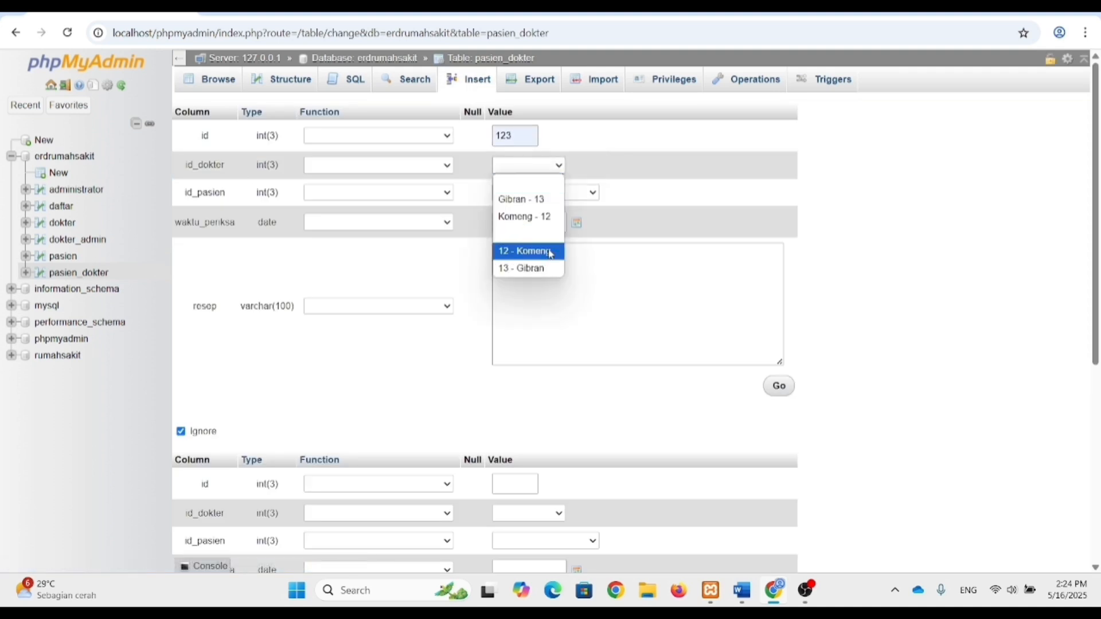
left_click(551, 254)
left_click(585, 192)
left_click(524, 277)
Step: Set the first pasien_dokter row's waktu_periksa to 2025-05-01 and its resep to Tolak angin
left_click(529, 222)
left_click(592, 292)
left_click(584, 256)
type("To")
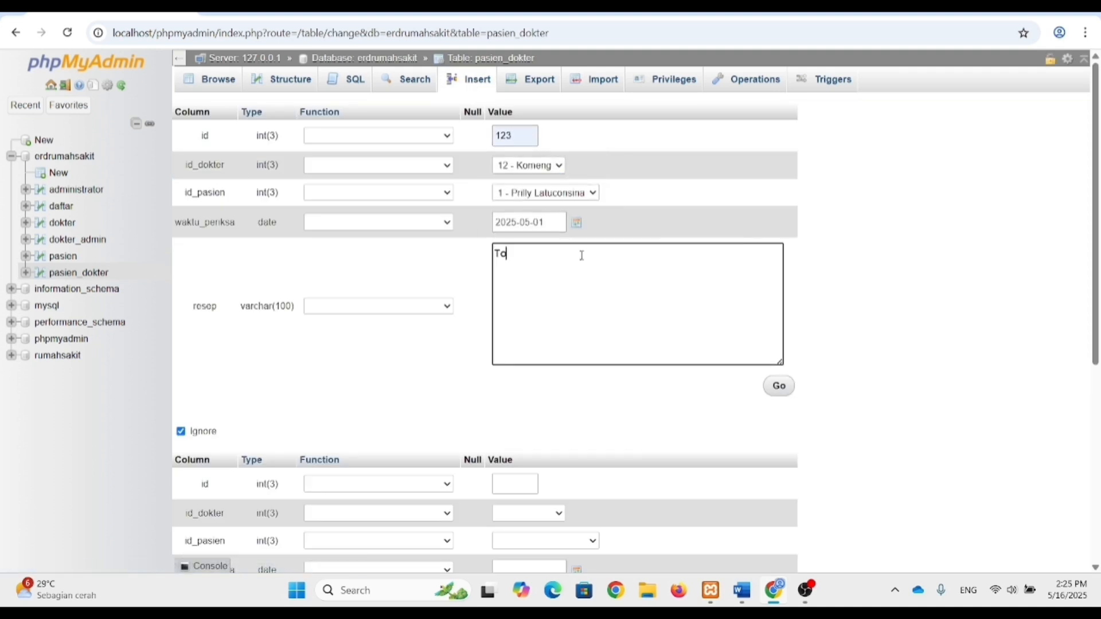
type("lak angin")
Step: Set the second pasien_dokter row to id 124, id_dokter 13 and id_pasien 2
scroll(581, 256, "down", 1)
left_click(516, 412)
left_click(525, 452)
left_click(529, 441)
left_click(536, 540)
left_click(555, 471)
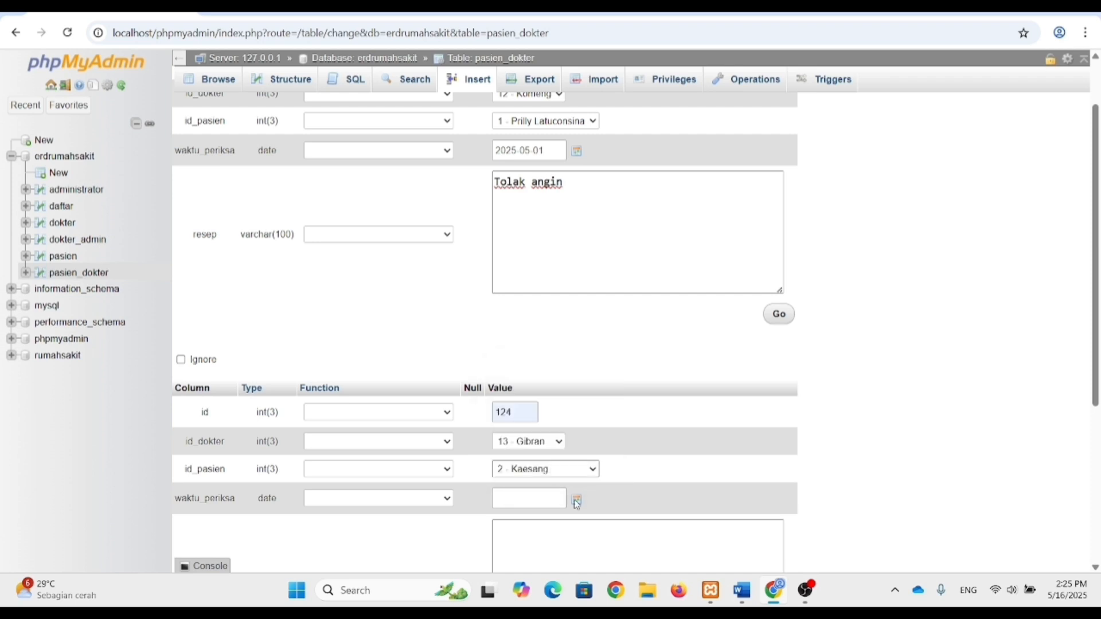
Step: Give the second row waktu_periksa 2025-05-02 and resep Mixagrip, then insert both rows and browse the pasien_dokter table
left_click(577, 501)
left_click(619, 399)
scroll(573, 518, "down", 1)
left_click(567, 471)
type("Mixapgrip")
scroll(545, 478, "down", 3)
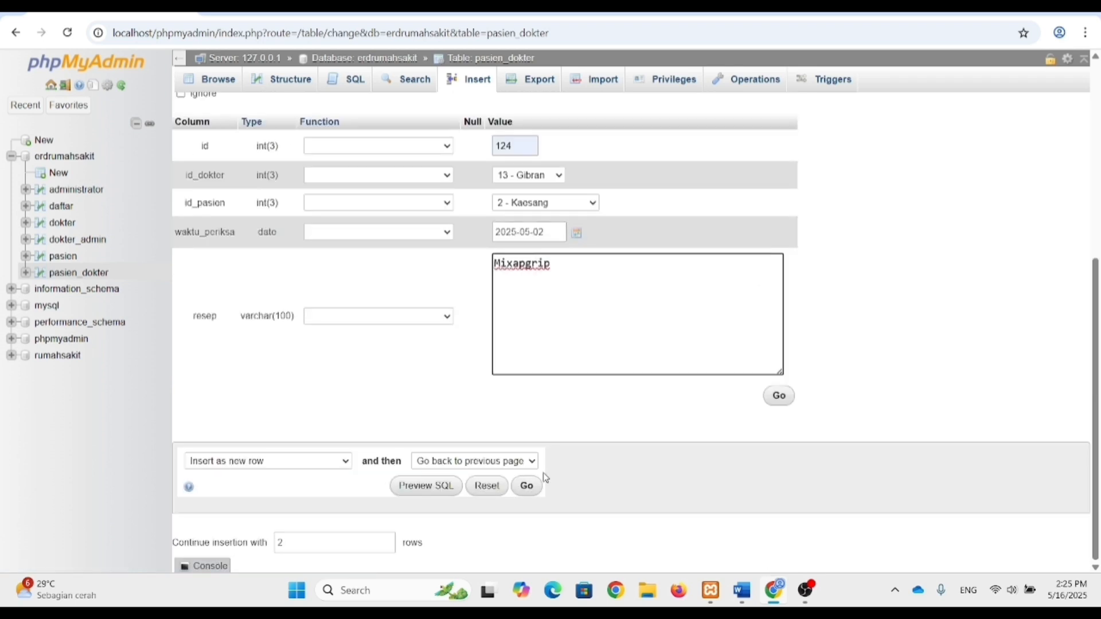
left_click(526, 486)
left_click(209, 79)
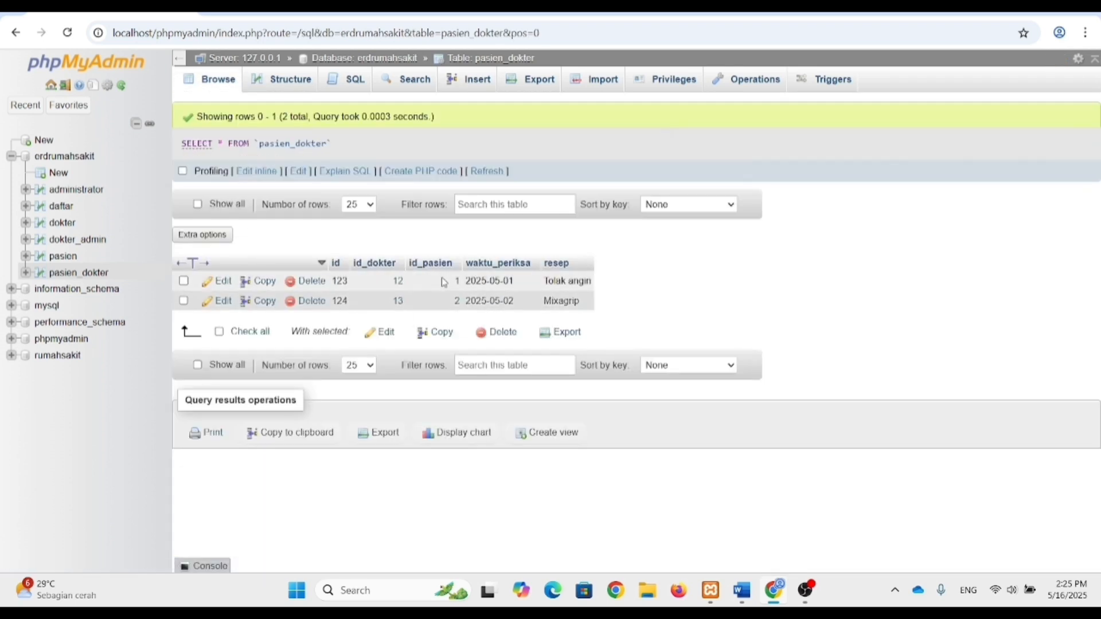
Step: Read the Word guide's SELECT section and compare its query with the one shown for the pasien table
key("alt+Tab")
scroll(304, 367, "down", 12)
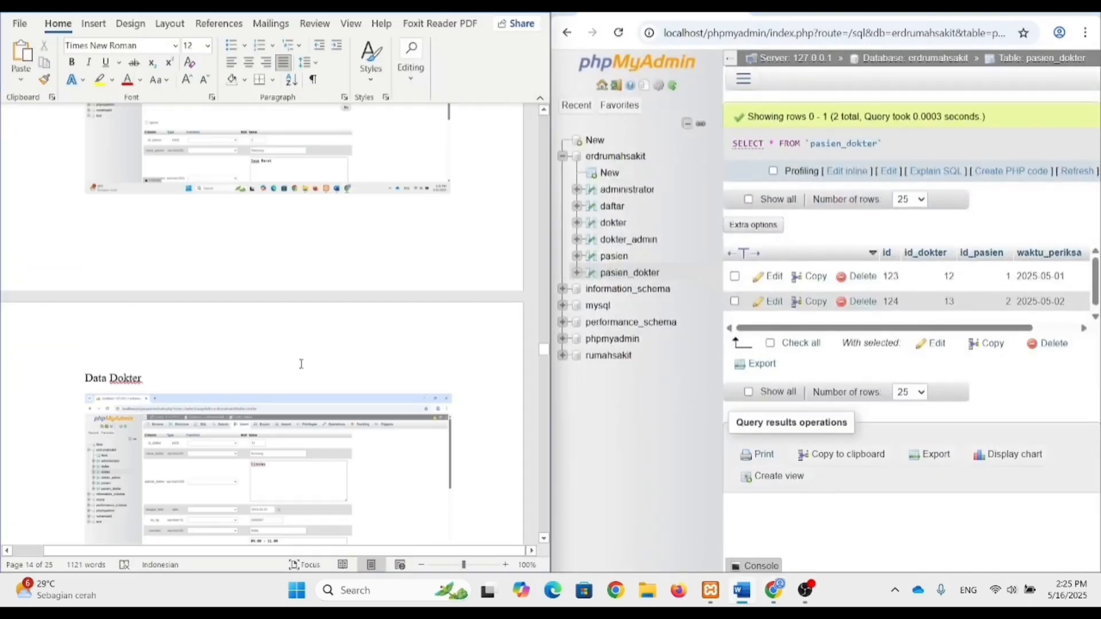
left_click_drag(122, 291, 232, 350)
left_click(232, 350)
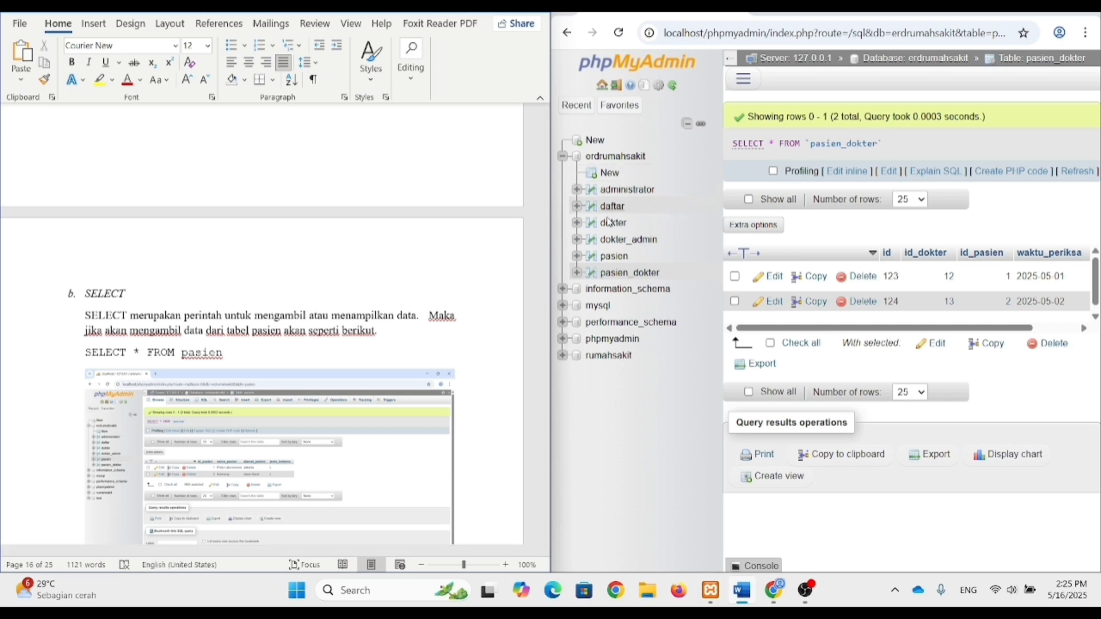
left_click(623, 259)
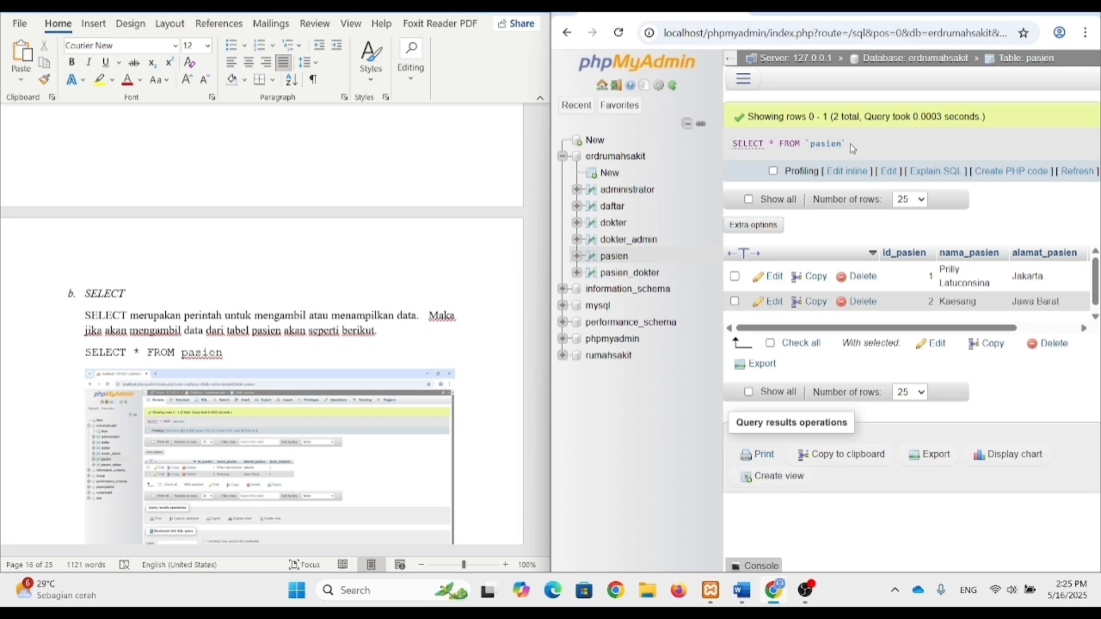
left_click_drag(845, 140, 733, 144)
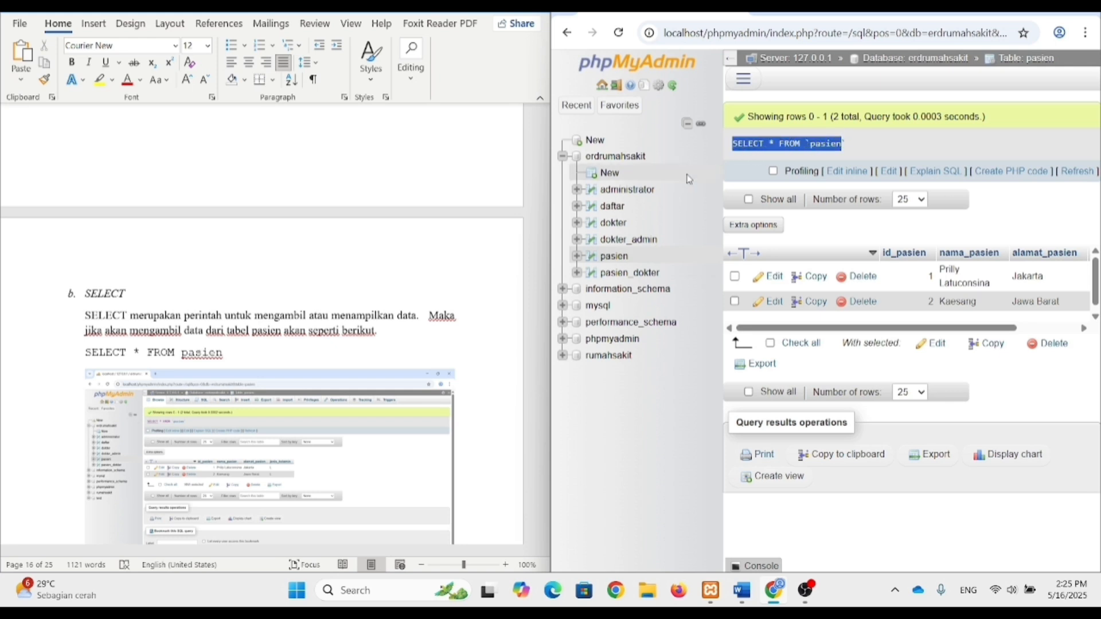
left_click(229, 353)
left_click_drag(229, 353, 79, 362)
left_click(79, 363)
Step: Read the guide's SELECT bersyarat section and copy its query on nama_pasien and jenis_kelamin from pasien where jenis_kelamin is 'L'
scroll(91, 321, "down", 10)
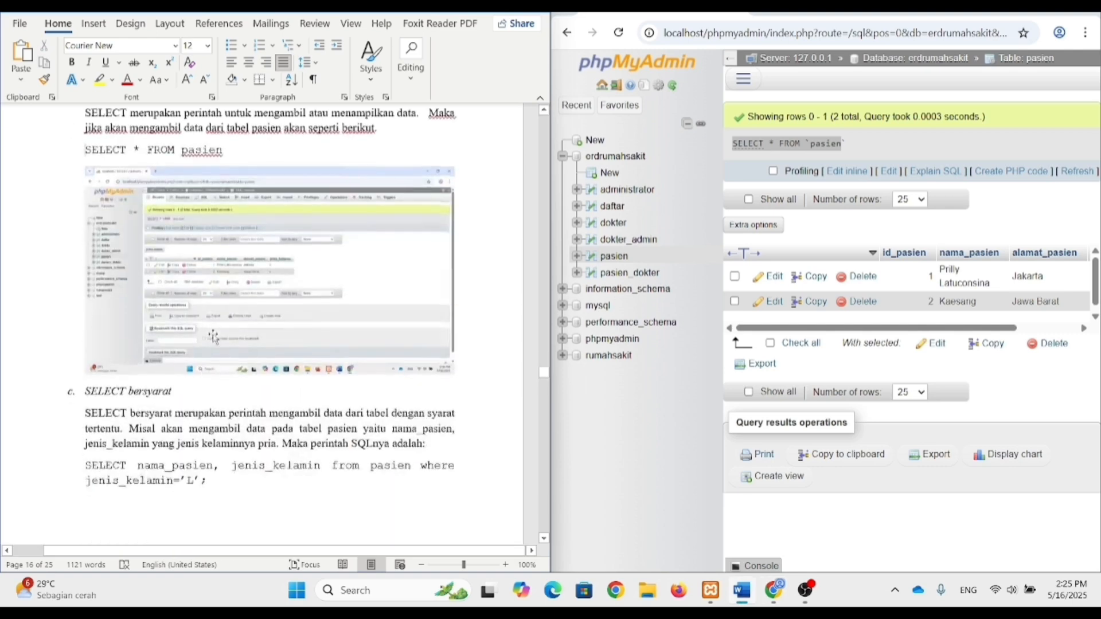
left_click(100, 254)
left_click_drag(84, 250, 203, 339)
left_click(204, 340)
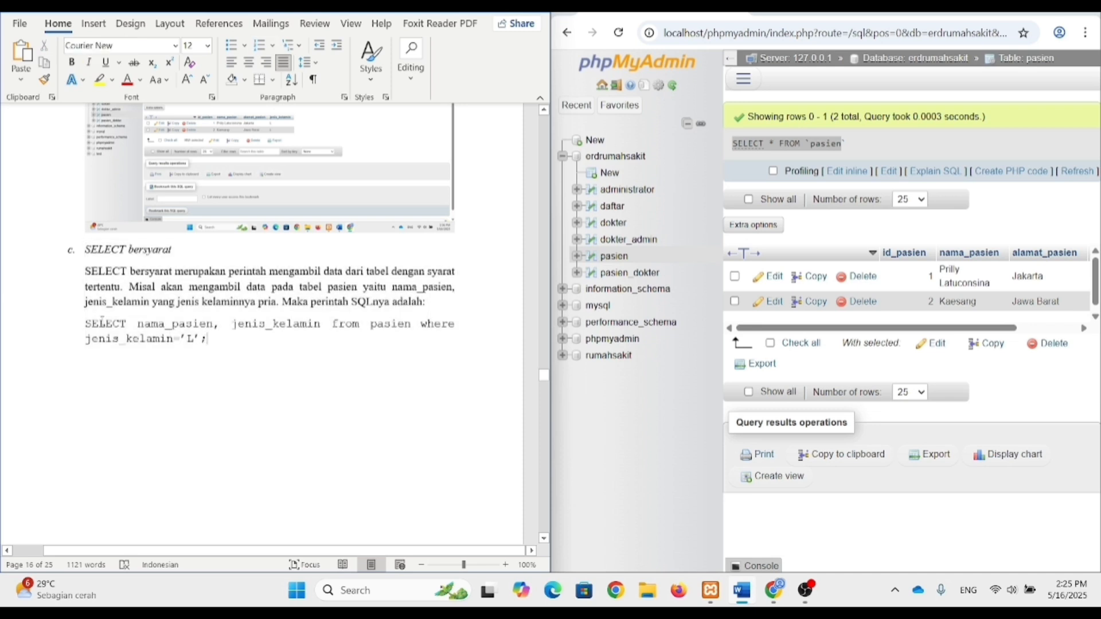
left_click_drag(86, 324, 230, 343)
key("ctrl+c")
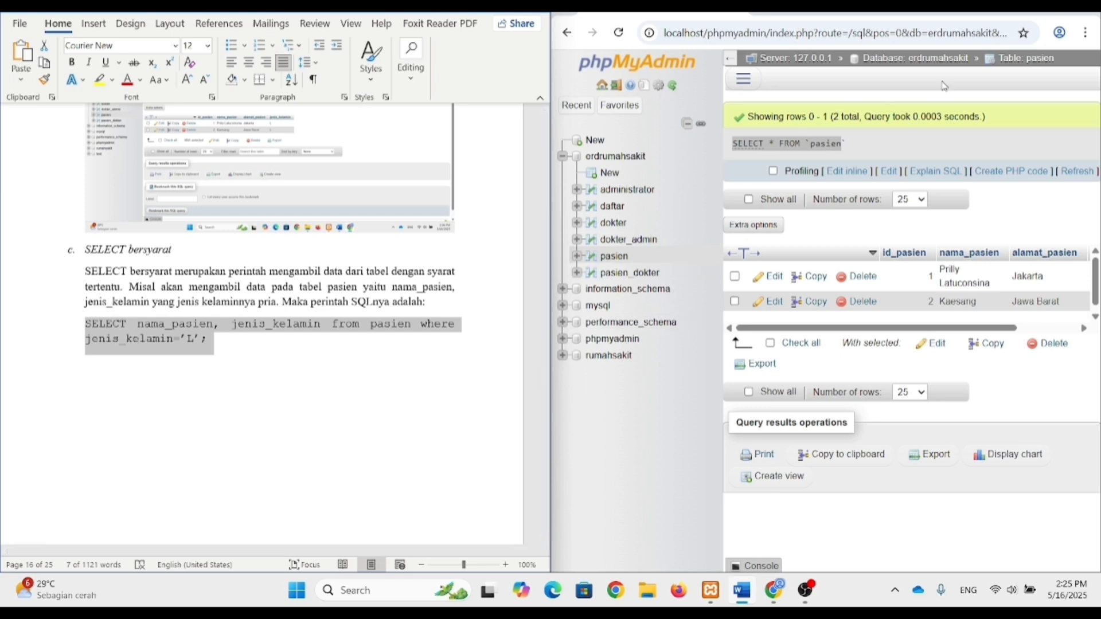
Step: Edit the pasien table's query, replacing it with the copied conditional SELECT from the guide, and maximize the browser window
left_click(889, 172)
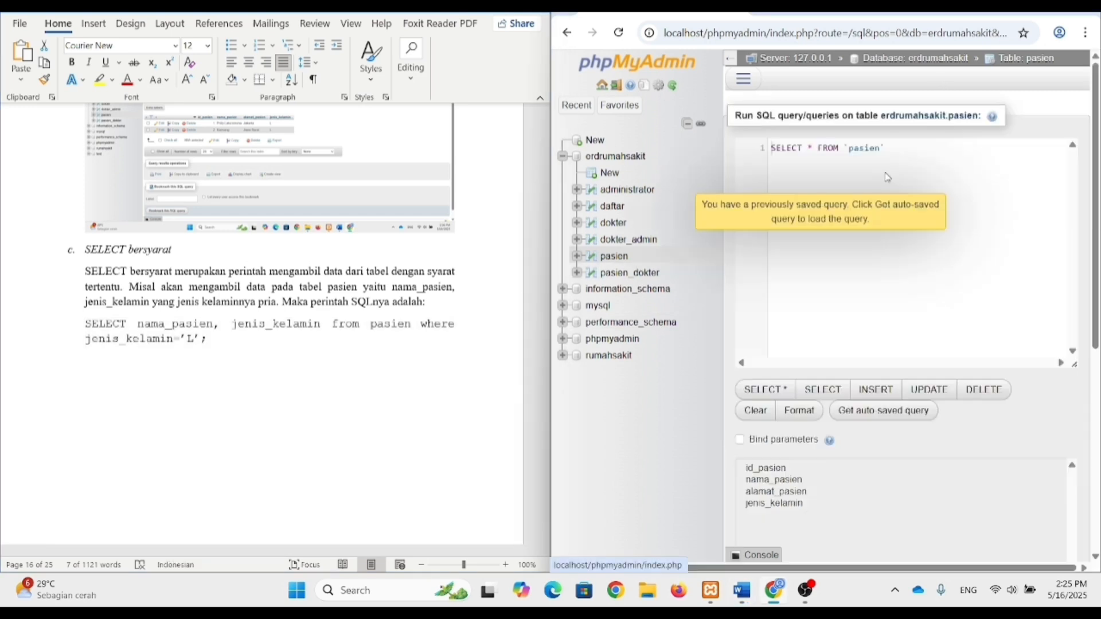
left_click_drag(886, 149, 772, 160)
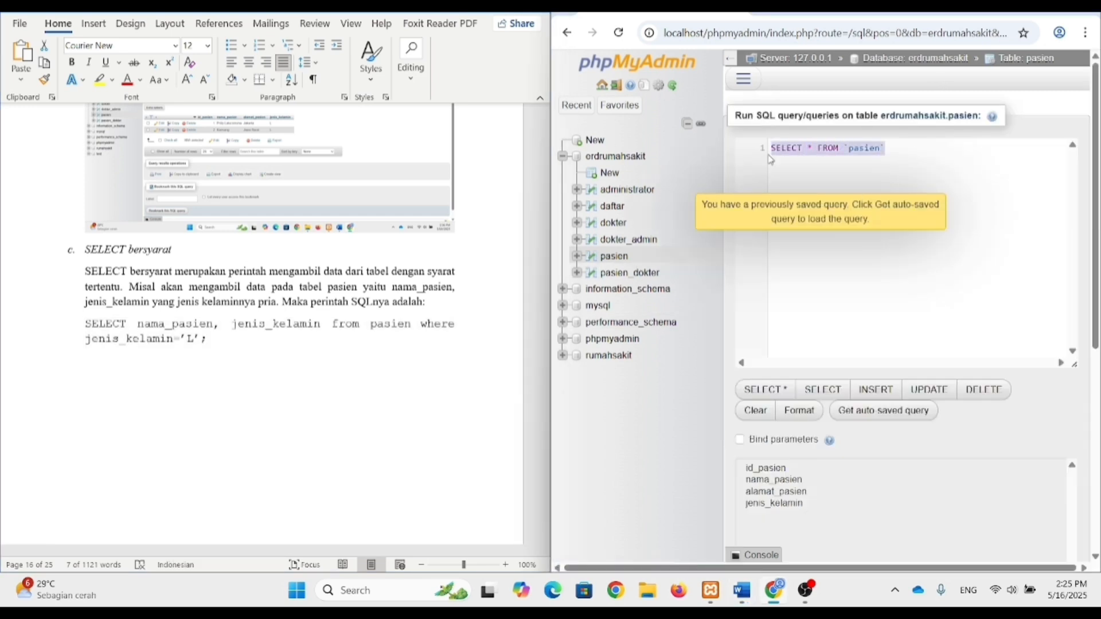
key("ctrl+v")
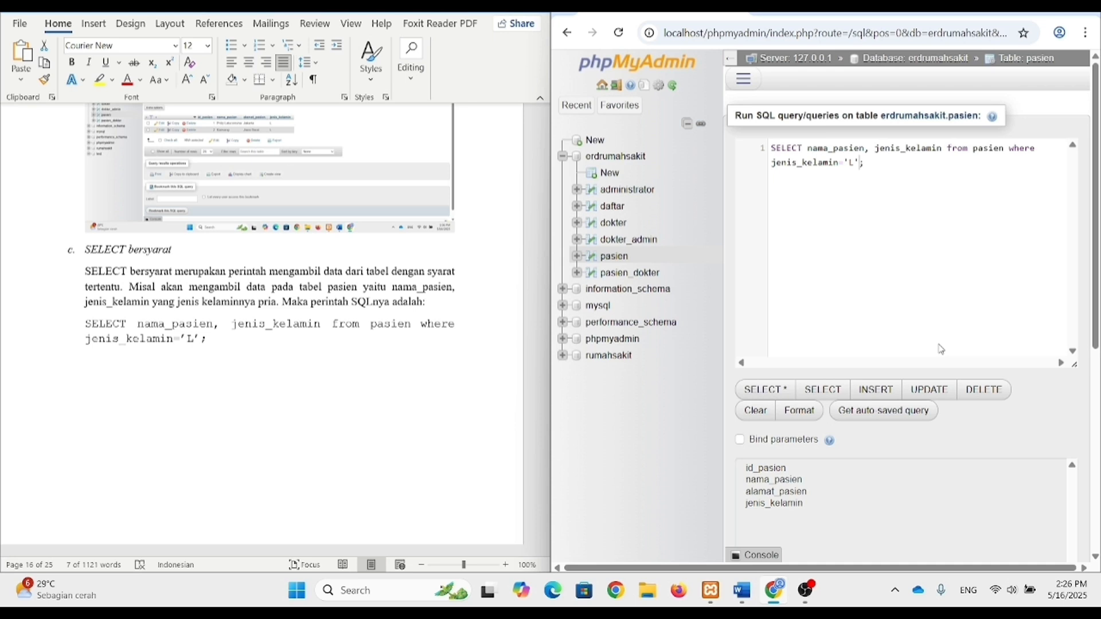
scroll(941, 348, "down", 6)
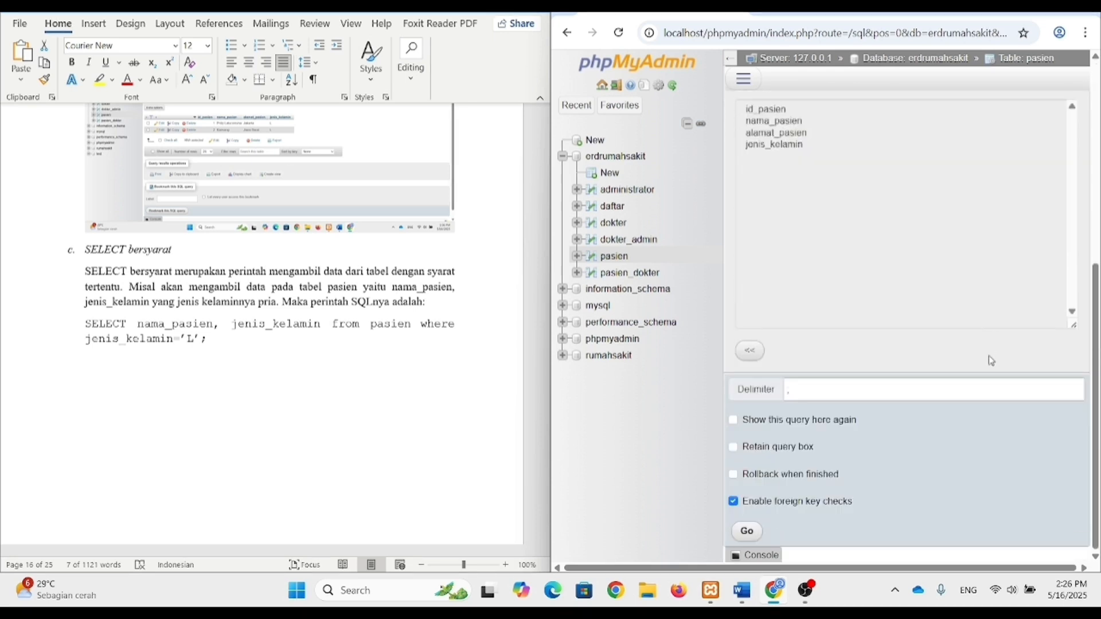
scroll(1004, 373, "up", 6)
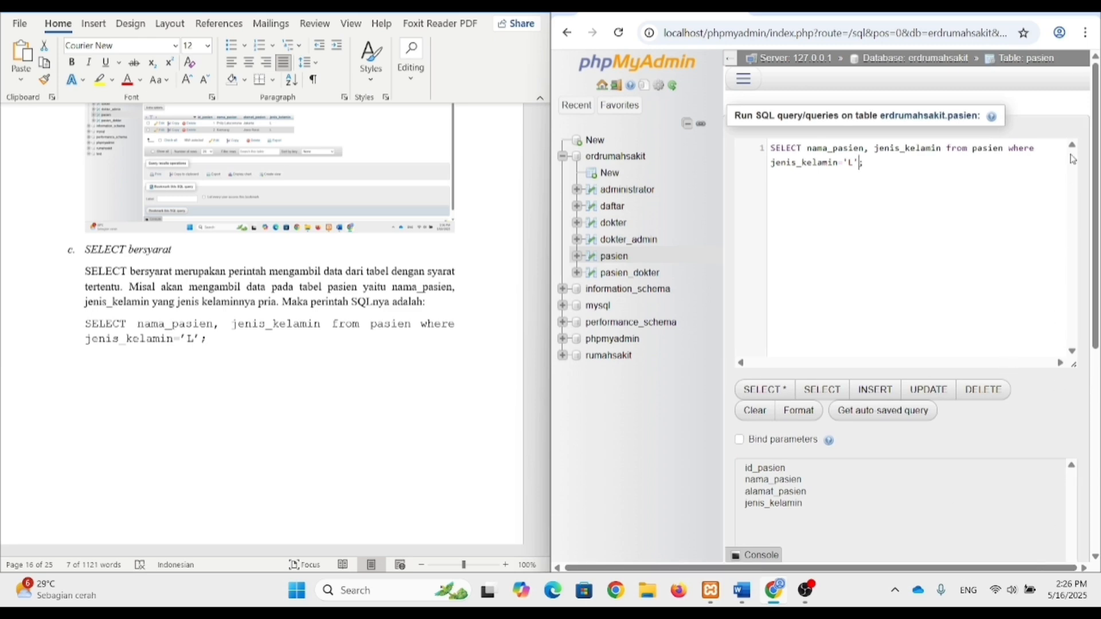
left_click(1054, 10)
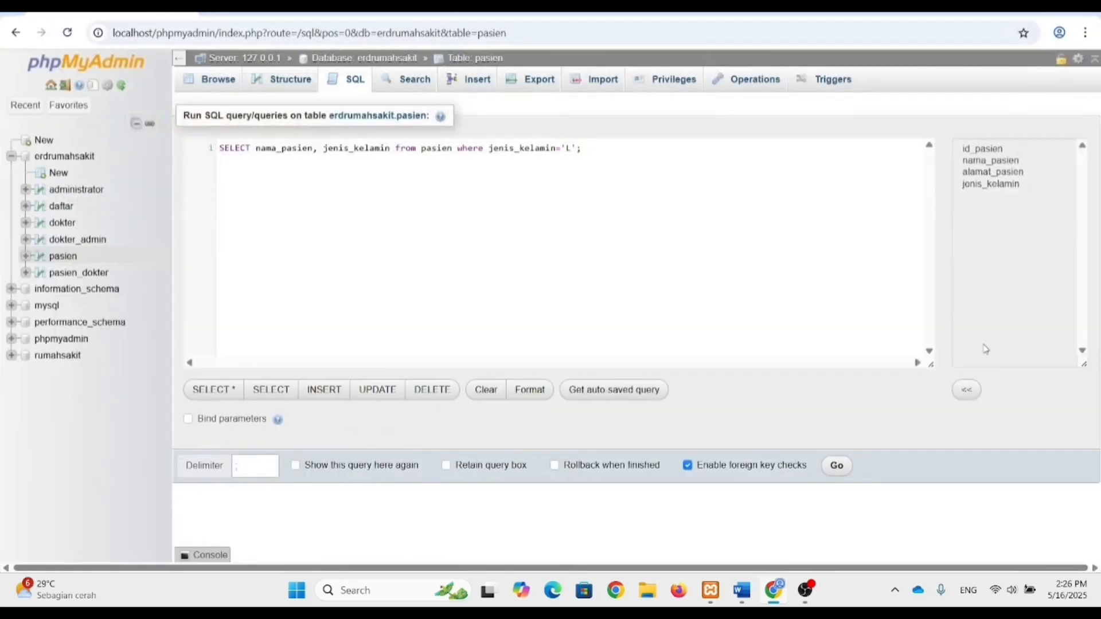
Step: Run the conditional SELECT on the pasien table and check the returned nama_pasien and jenis_kelamin
left_click(844, 474)
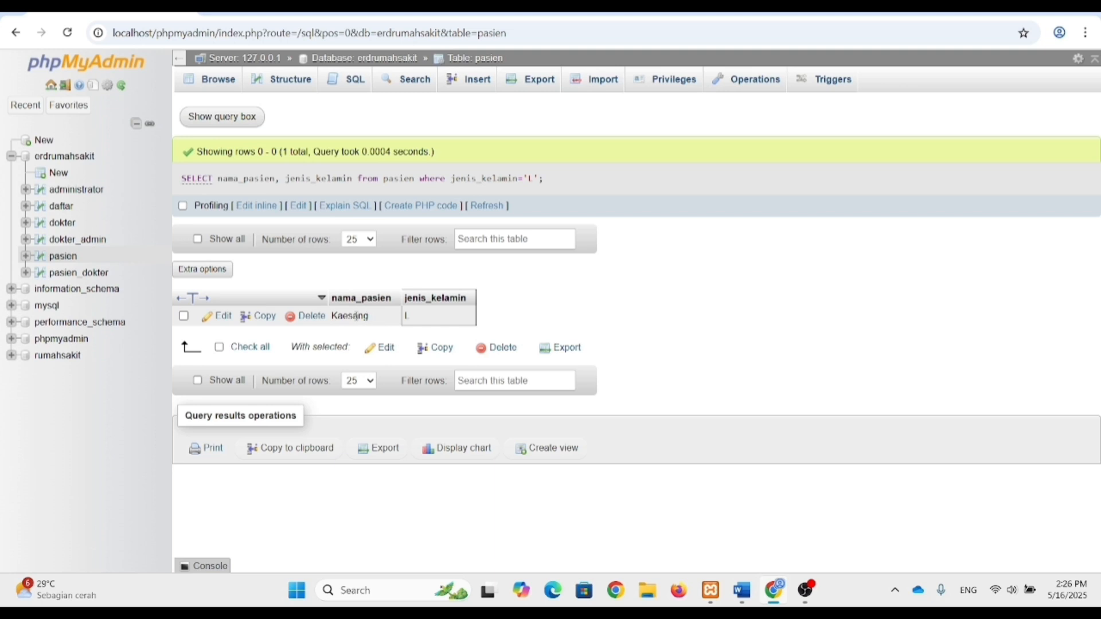
left_click_drag(367, 316, 333, 317)
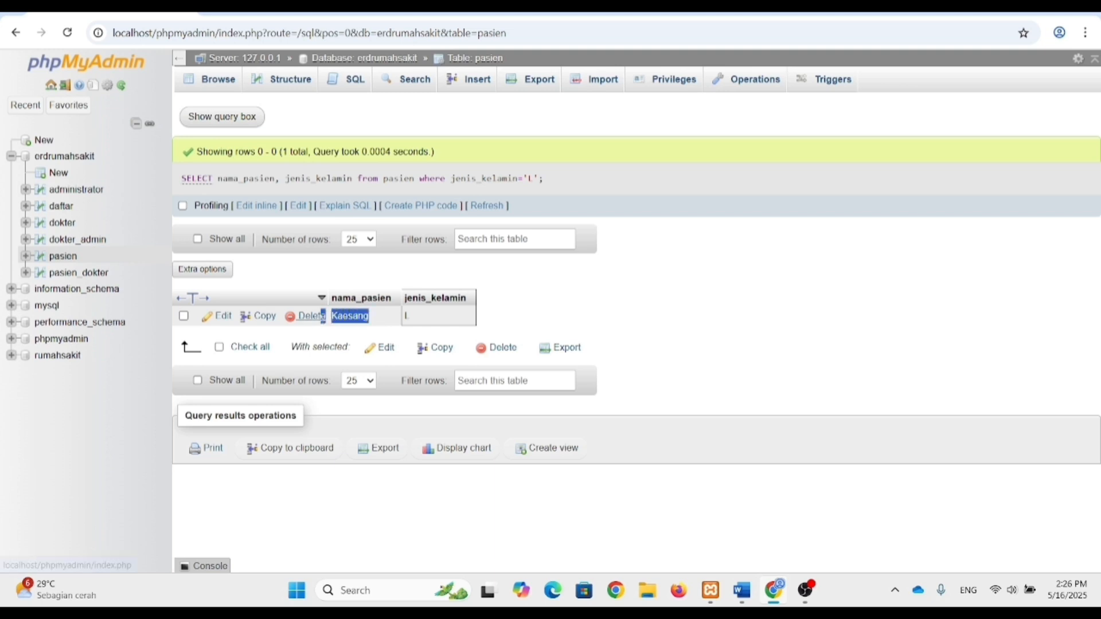
left_click(413, 319)
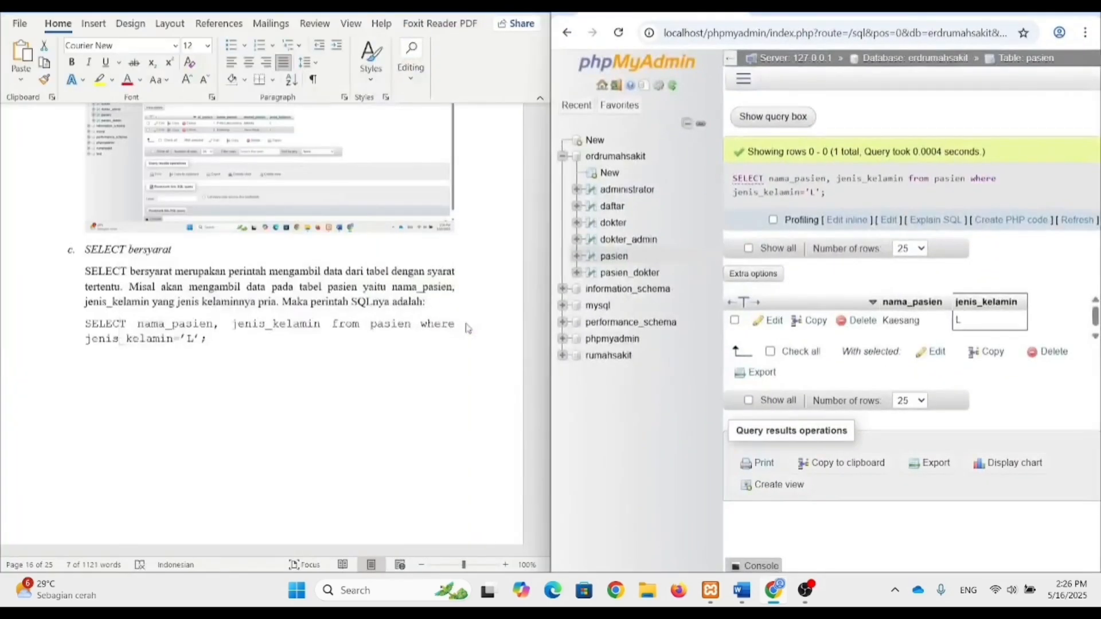
Step: Read the guide's SELECT Join antar tabel section and copy its query joining pasien, pasien_dokter and dokter
triple_click(345, 327)
scroll(345, 327, "down", 10)
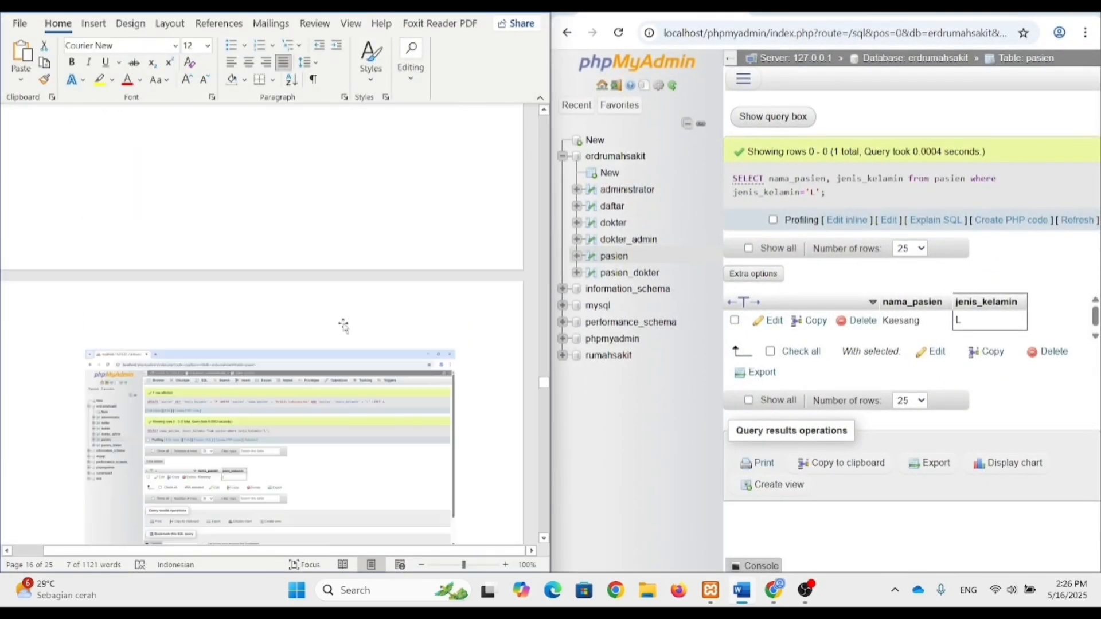
scroll(228, 375, "down", 2)
left_click(161, 329)
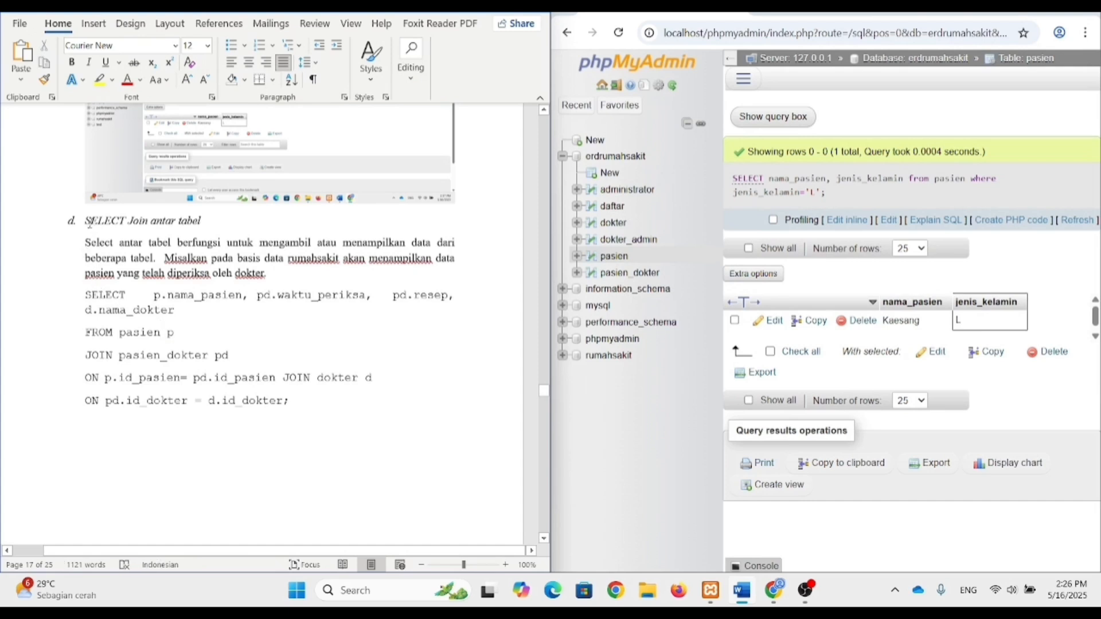
left_click_drag(85, 221, 310, 412)
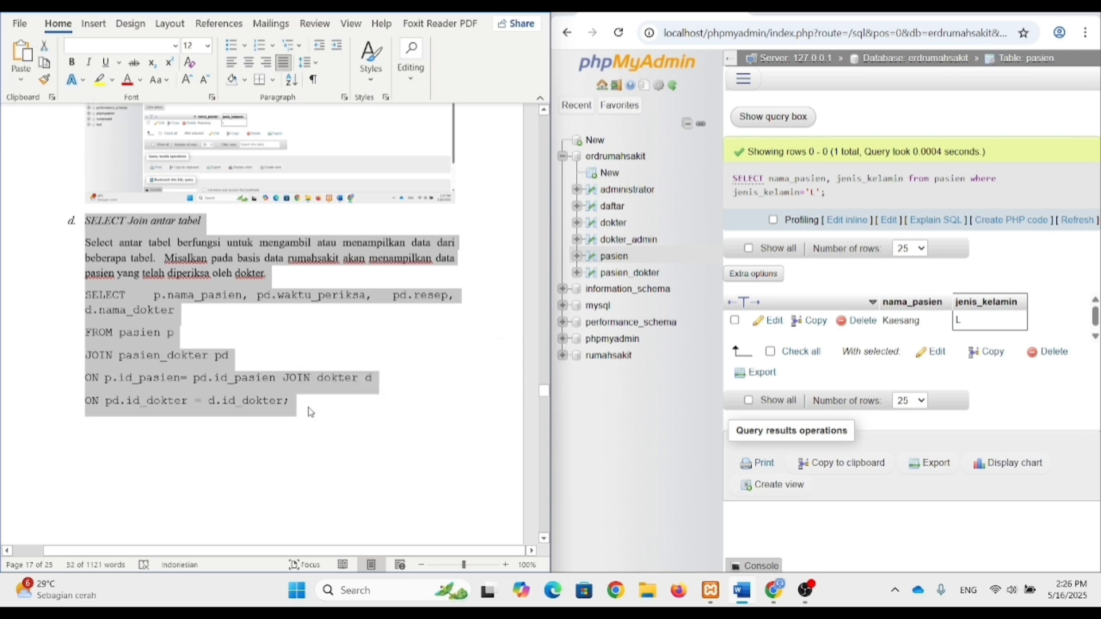
left_click(133, 356)
left_click_drag(95, 301, 299, 413)
key("ctrl+c")
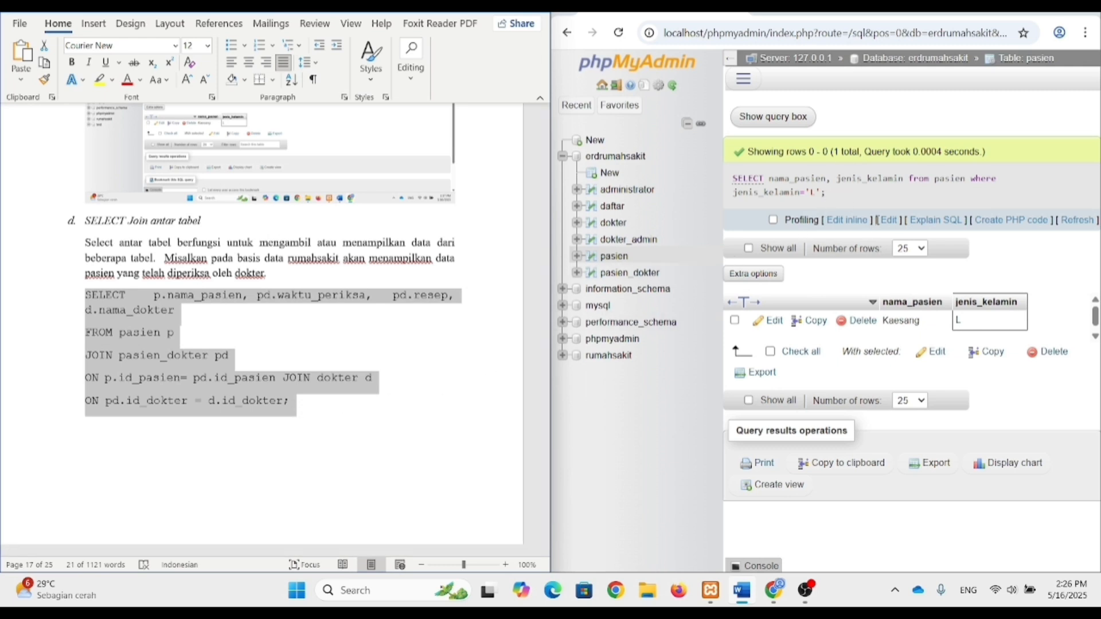
Step: Replace the pasien table's conditional SELECT with the copied three-table JOIN query and run it
left_click(888, 220)
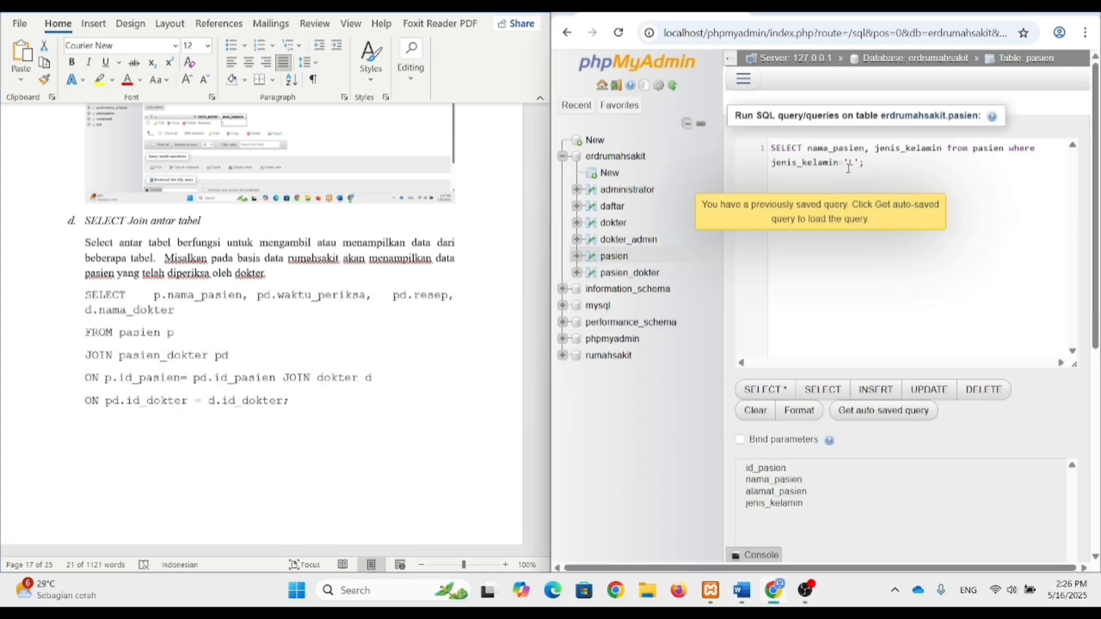
left_click_drag(866, 163, 770, 150)
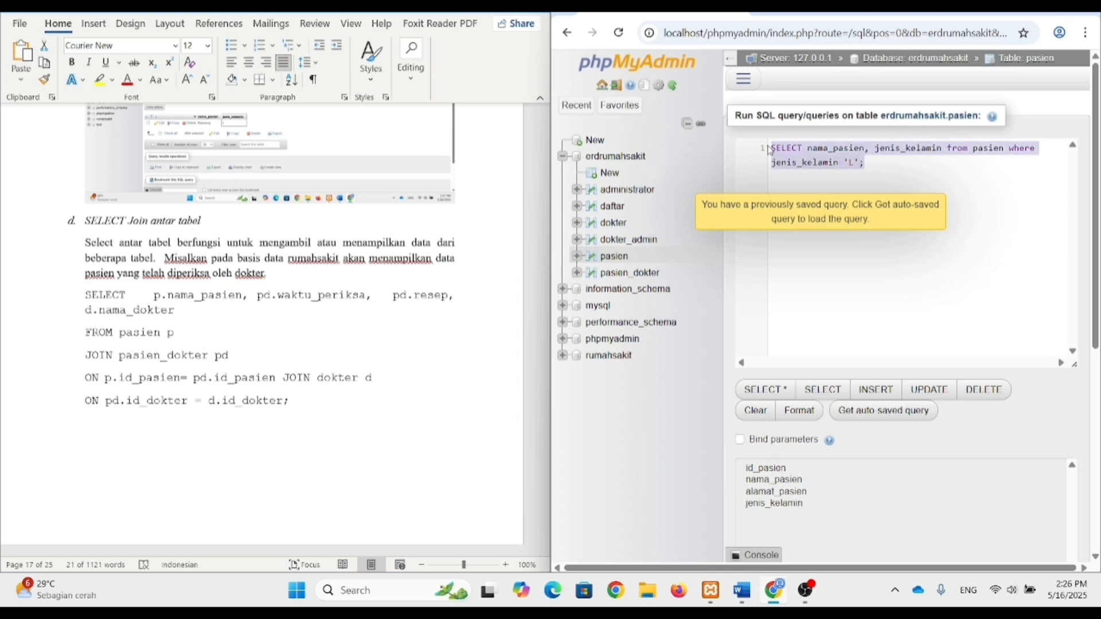
key("ctrl+v")
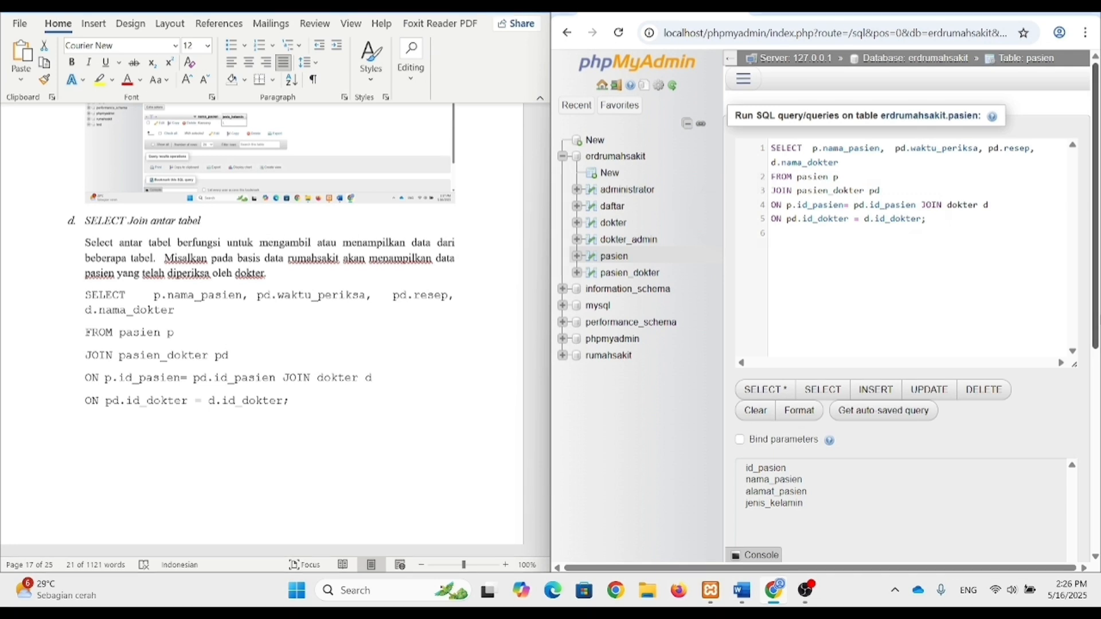
scroll(906, 287, "down", 6)
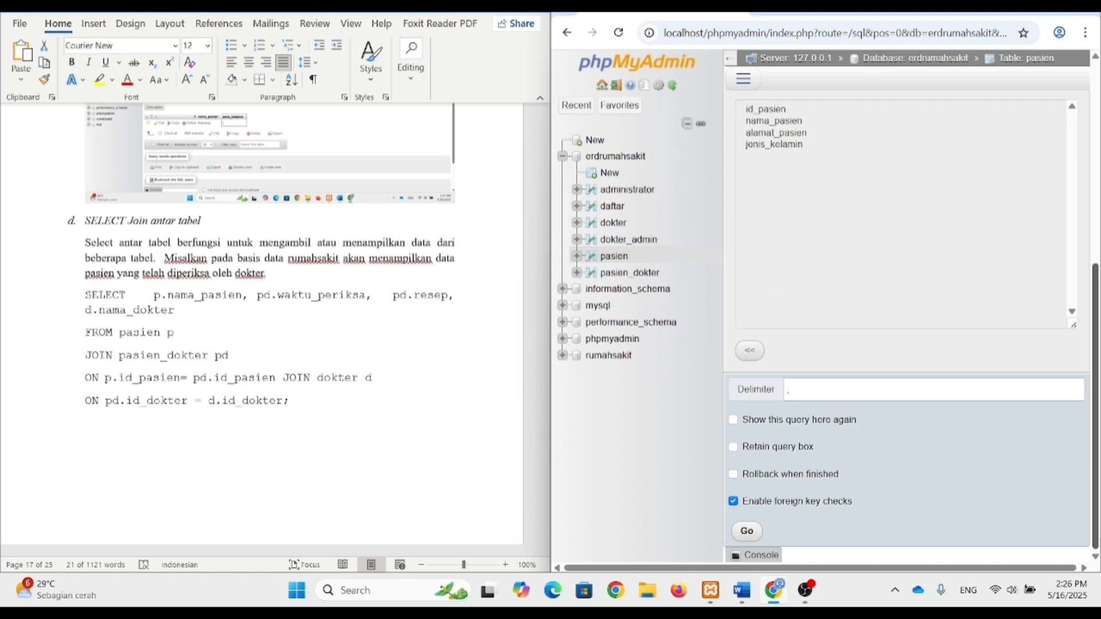
left_click(747, 533)
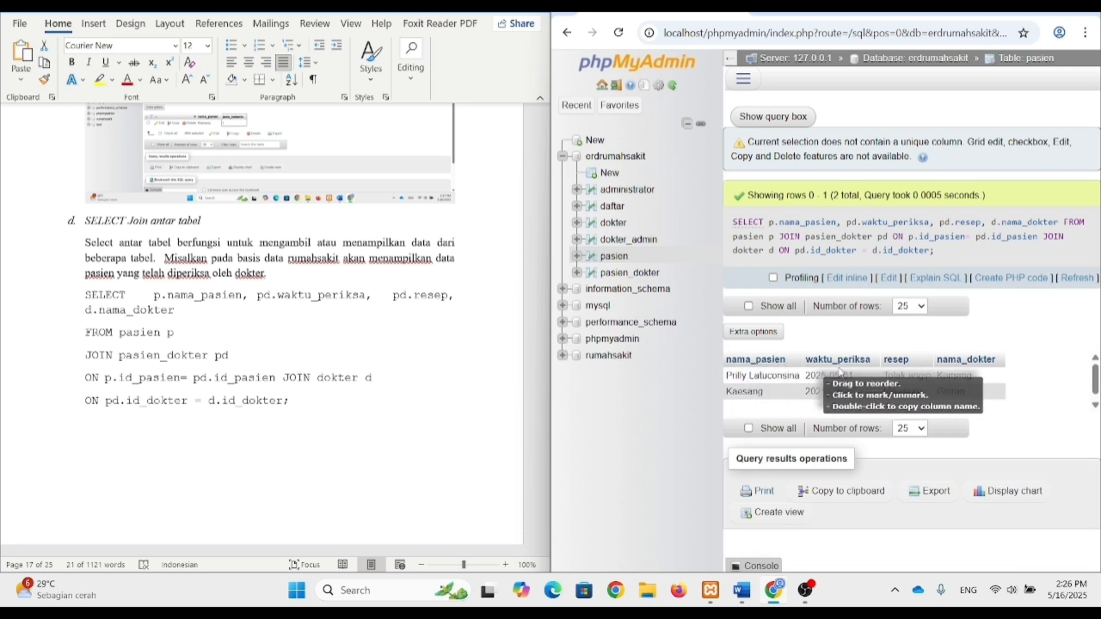
Step: Find the guide's Select fungsi matematika section and copy the query SELECT count(id_pasien) FROM pasien;
scroll(221, 348, "down", 5)
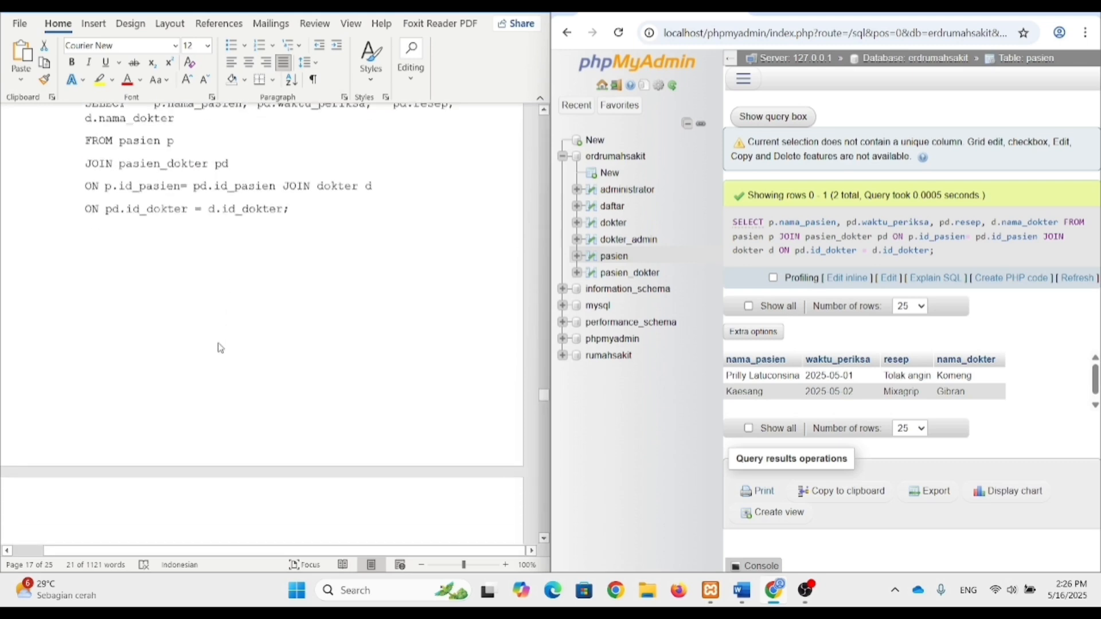
scroll(220, 348, "down", 10)
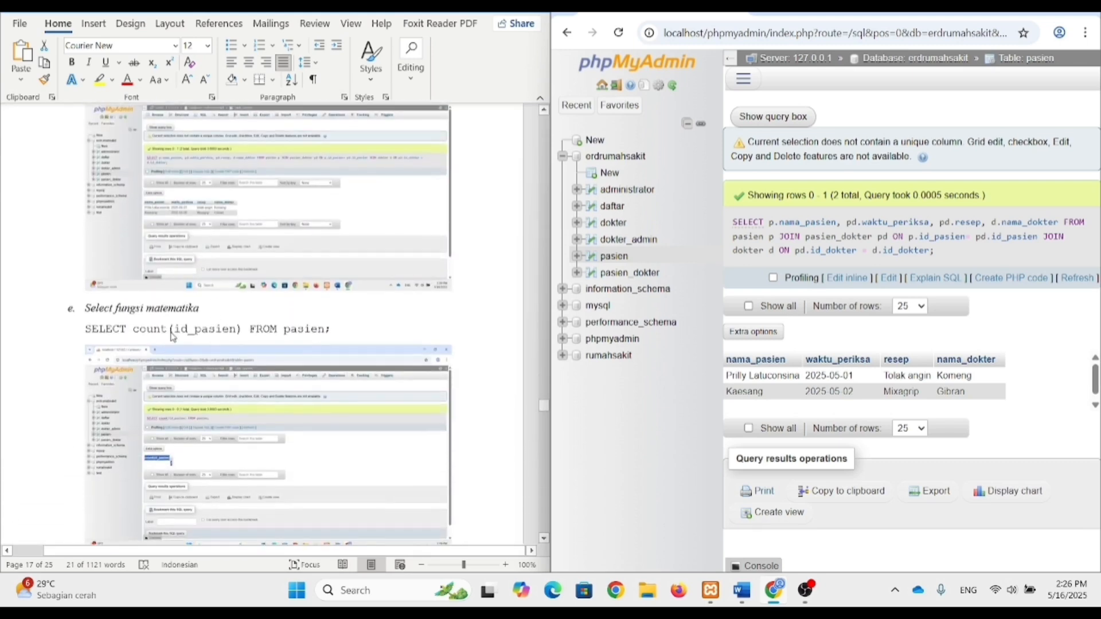
left_click_drag(86, 328, 336, 336)
key("ctrl+c")
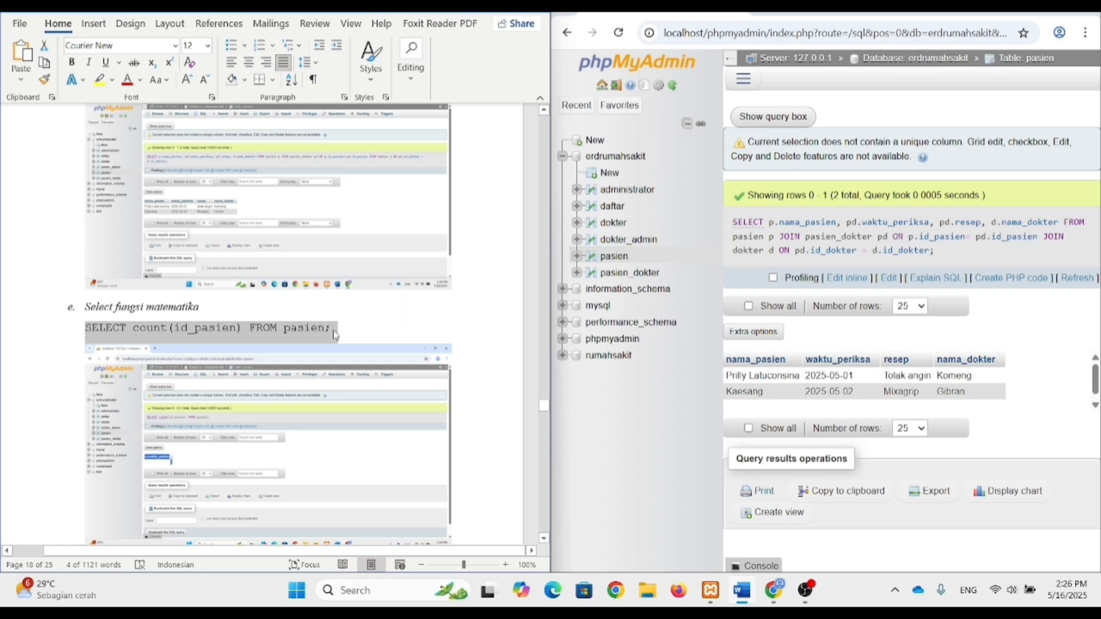
Step: Replace the JOIN query with the copied SELECT count(id_pasien) FROM pasien; and run it
left_click(889, 279)
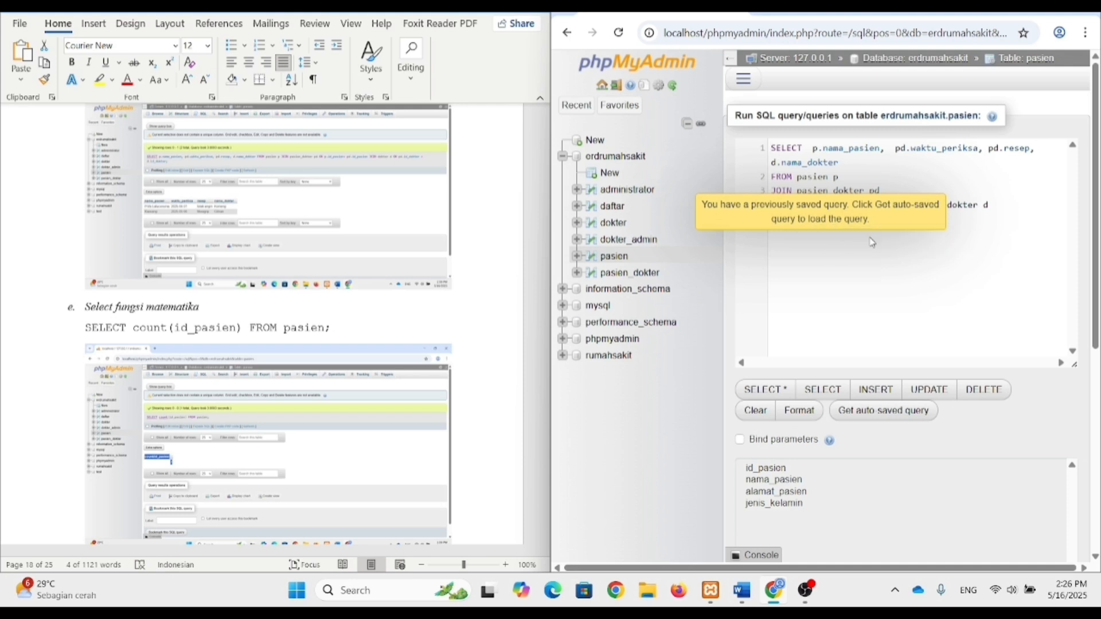
key("ctrl+a")
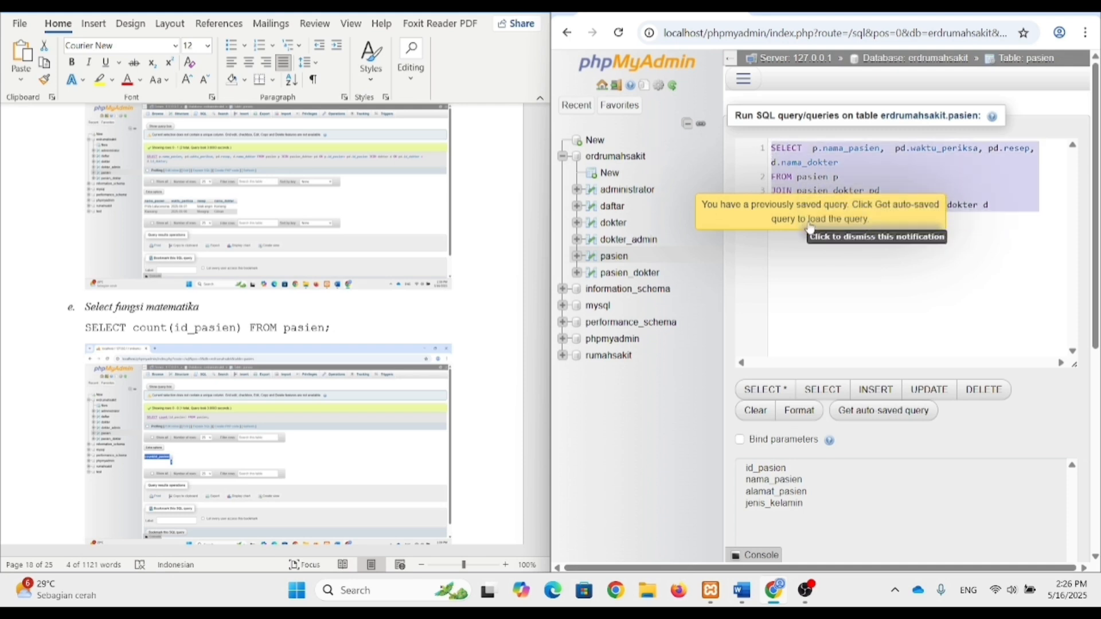
key("ctrl+v")
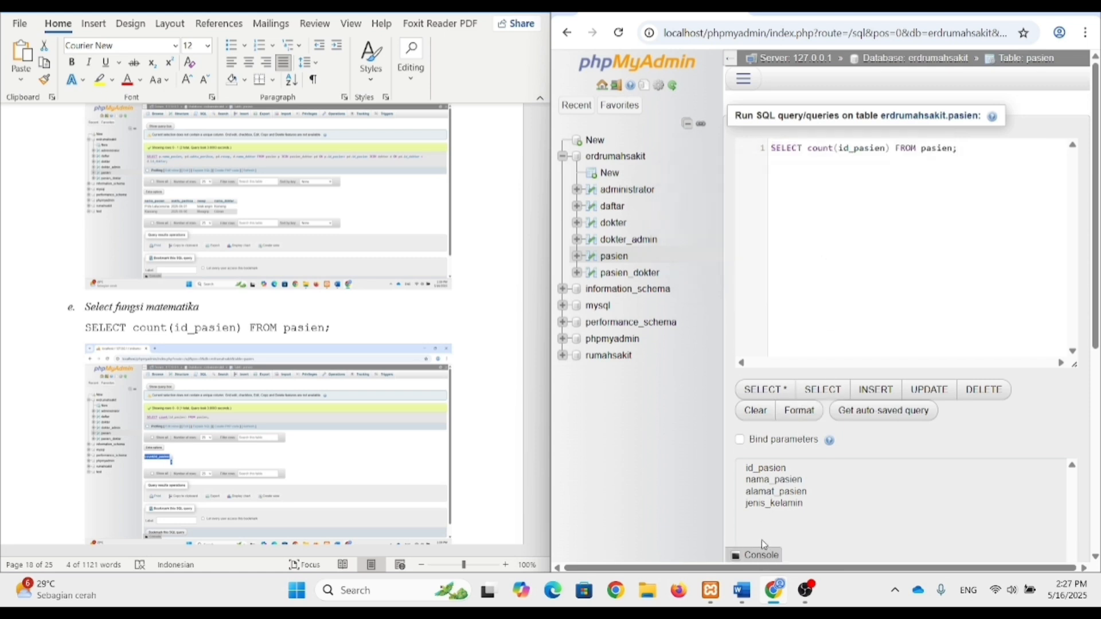
scroll(790, 492, "down", 5)
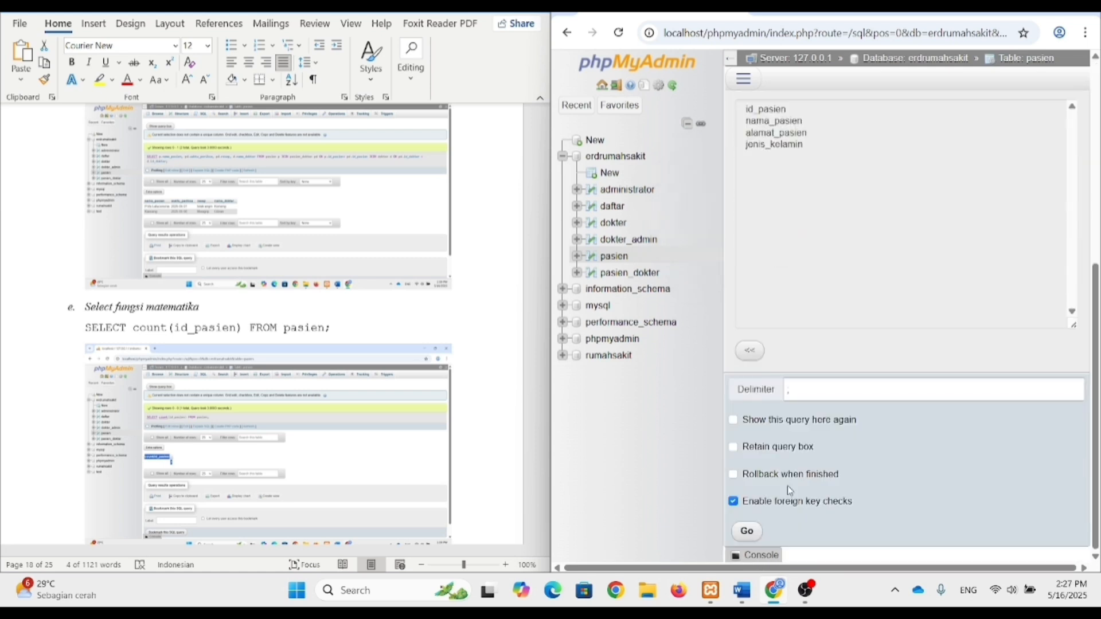
left_click(747, 530)
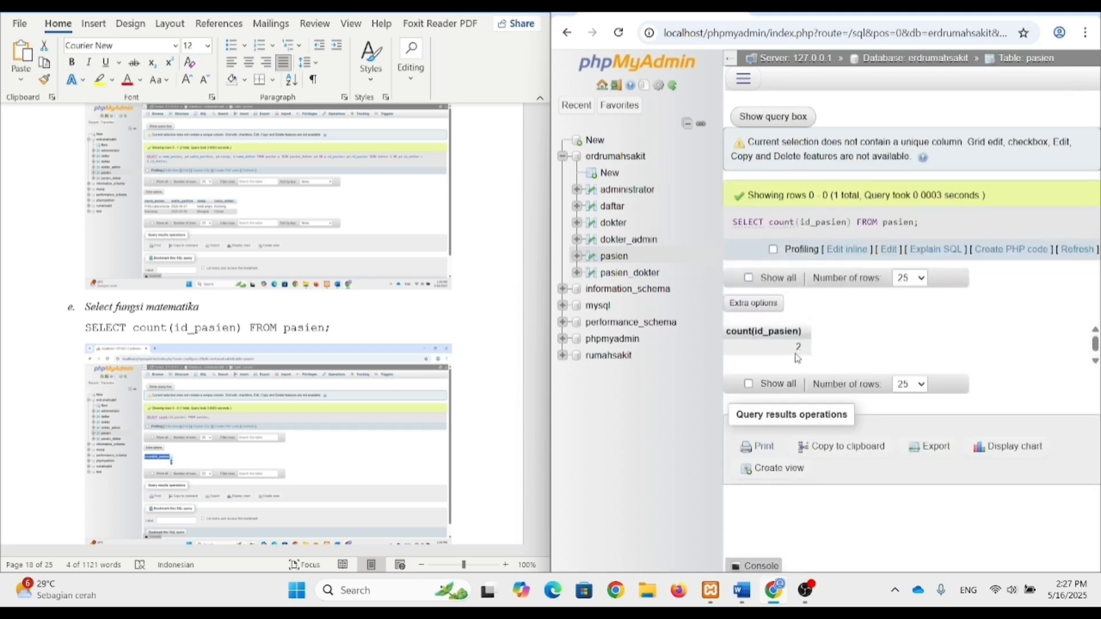
Step: Read the guide's Select - Order BY section and copy the query SELECT * FROM pasien ORDER BY id_pasien DESC;
scroll(358, 396, "down", 3)
scroll(358, 396, "down", 10)
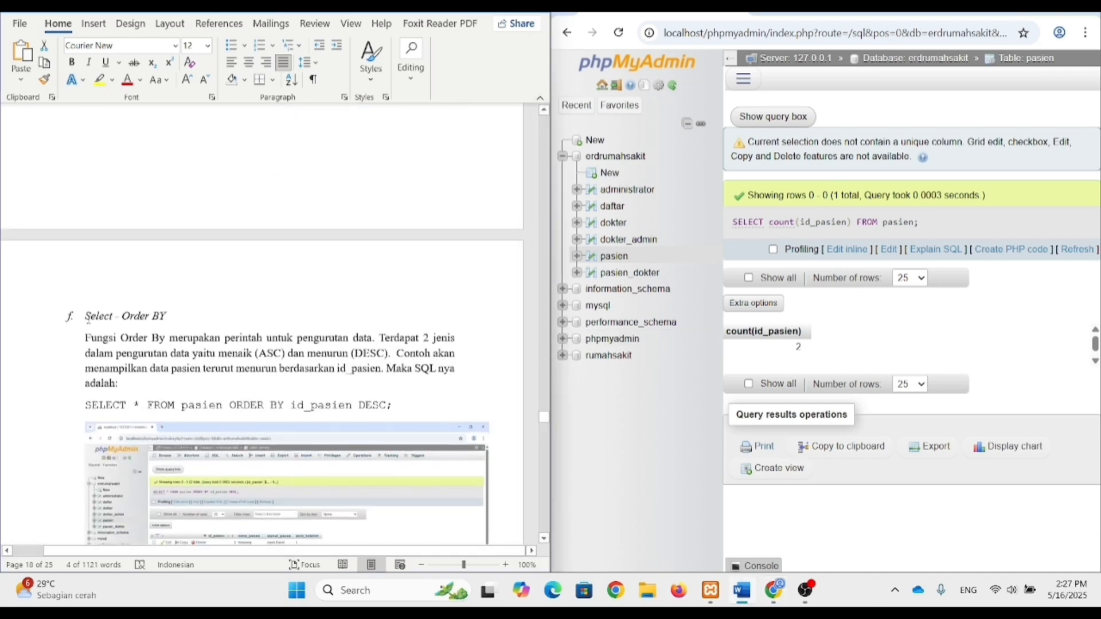
left_click_drag(85, 316, 98, 409)
key("ctrl+c")
left_click(372, 407)
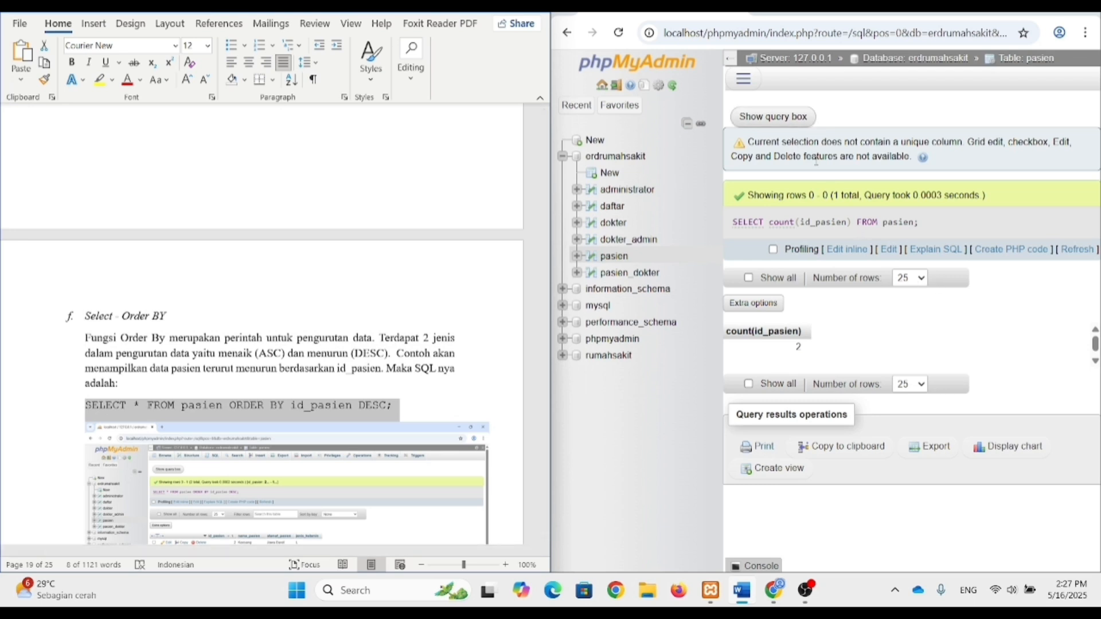
Step: Replace the count query with the copied SELECT * FROM pasien ORDER BY id_pasien DESC; and run it
left_click(901, 251)
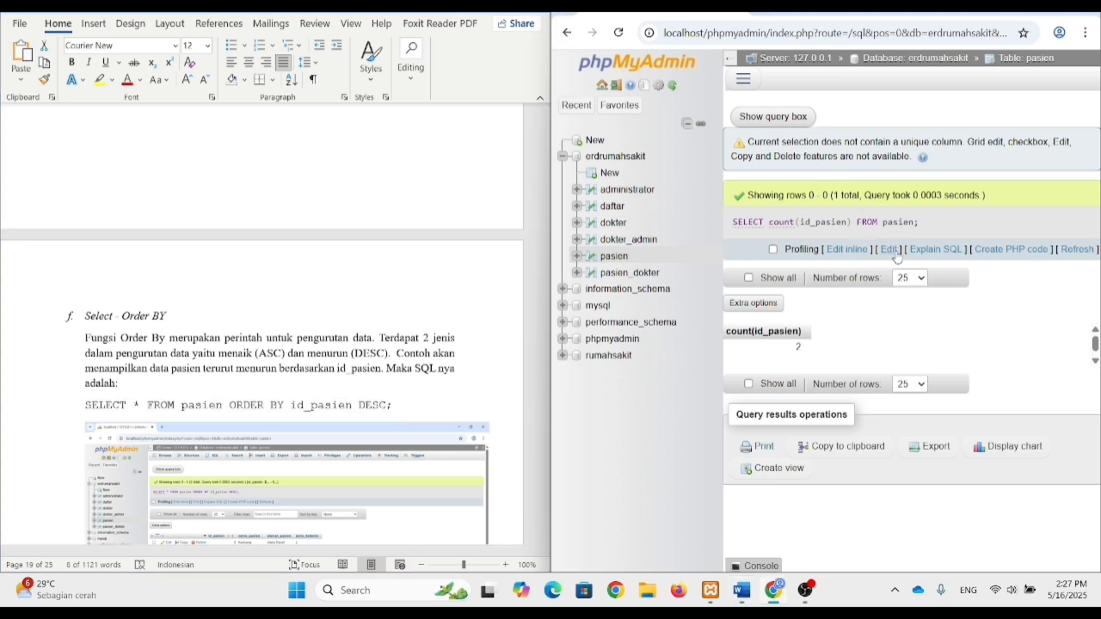
left_click(889, 250)
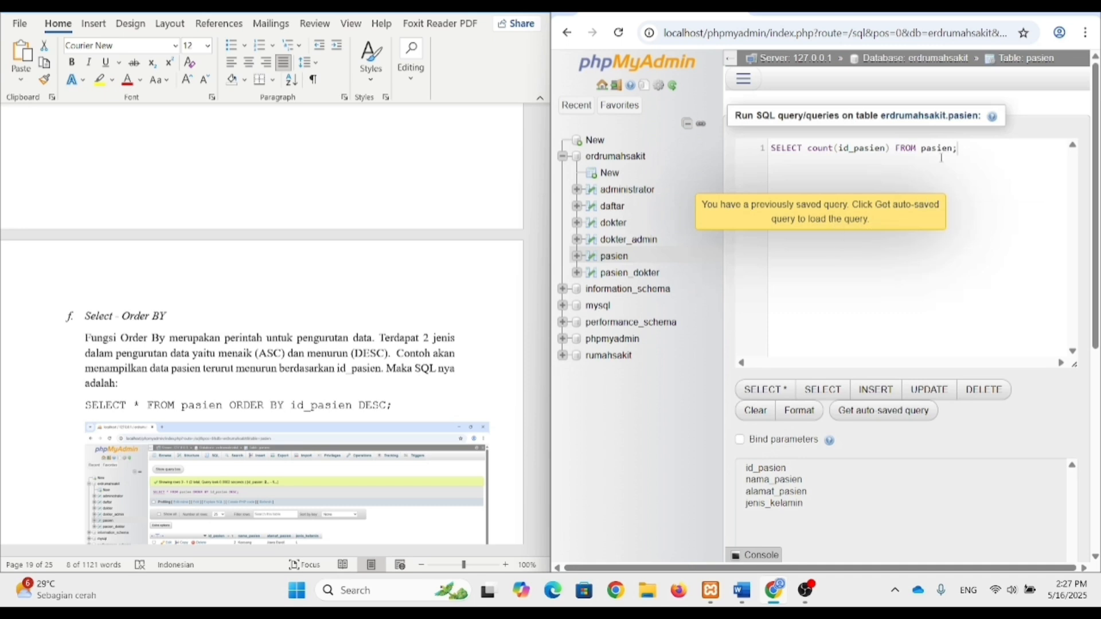
left_click(969, 149)
left_click_drag(773, 160, 773, 150)
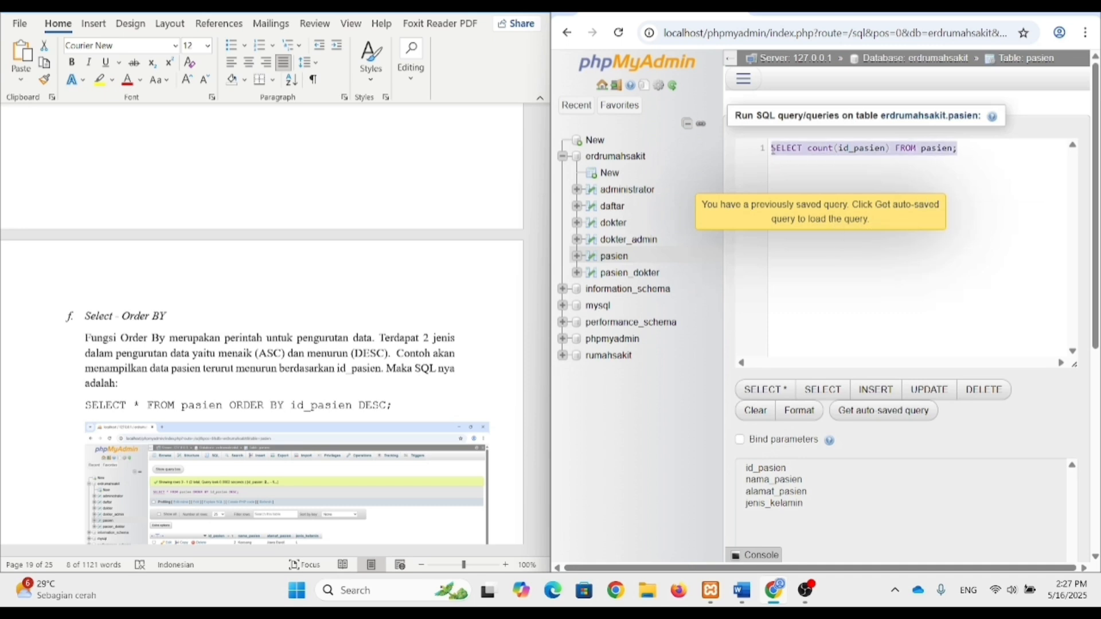
key("ctrl+v")
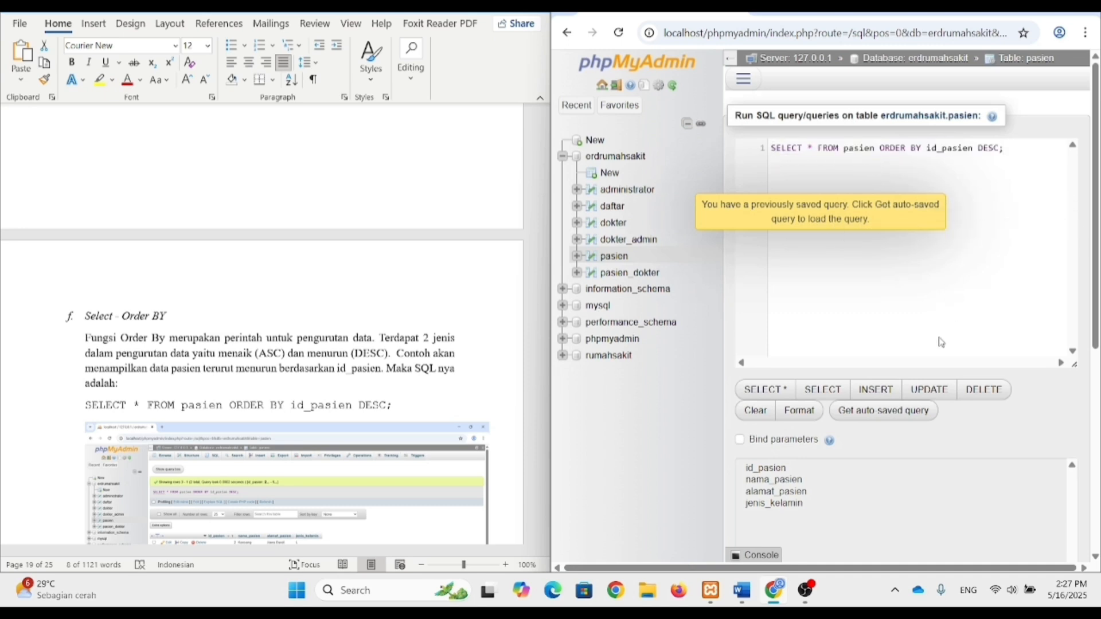
scroll(803, 450, "down", 5)
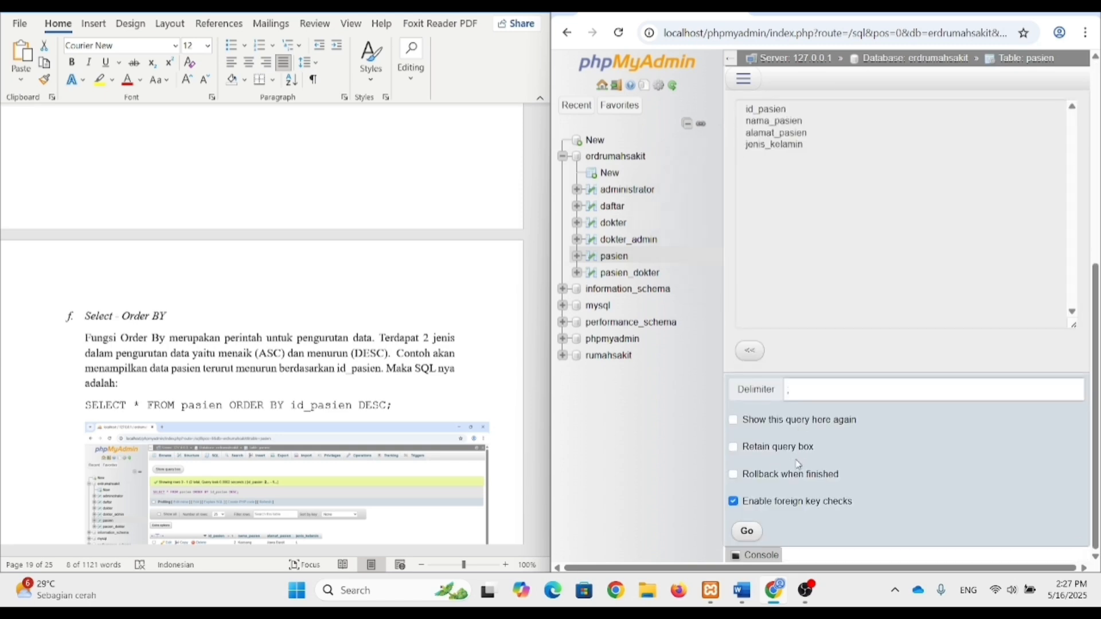
left_click(747, 531)
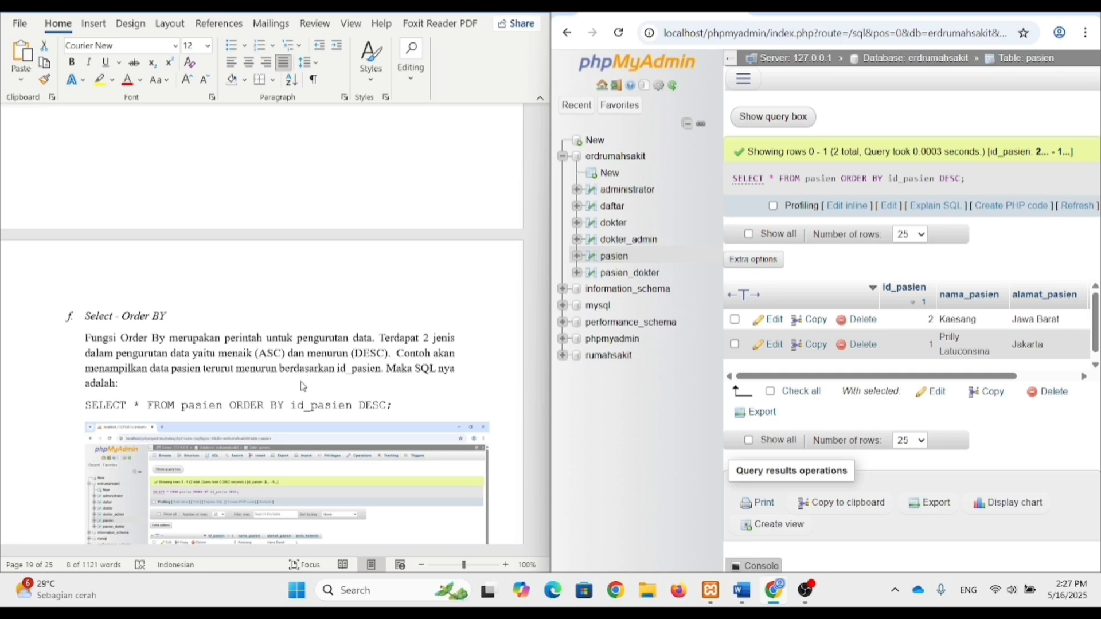
Step: Read the guide's Update section and copy its UPDATE pasien statement that sets nama_pasien where id_pasien is 2
scroll(307, 383, "down", 5)
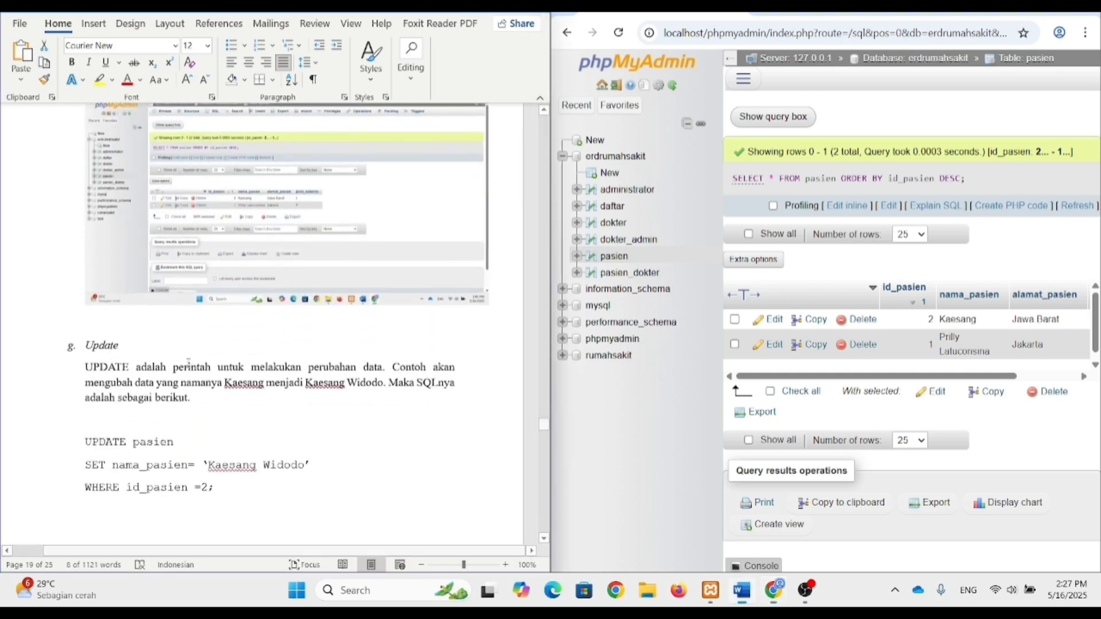
left_click_drag(85, 345, 246, 499)
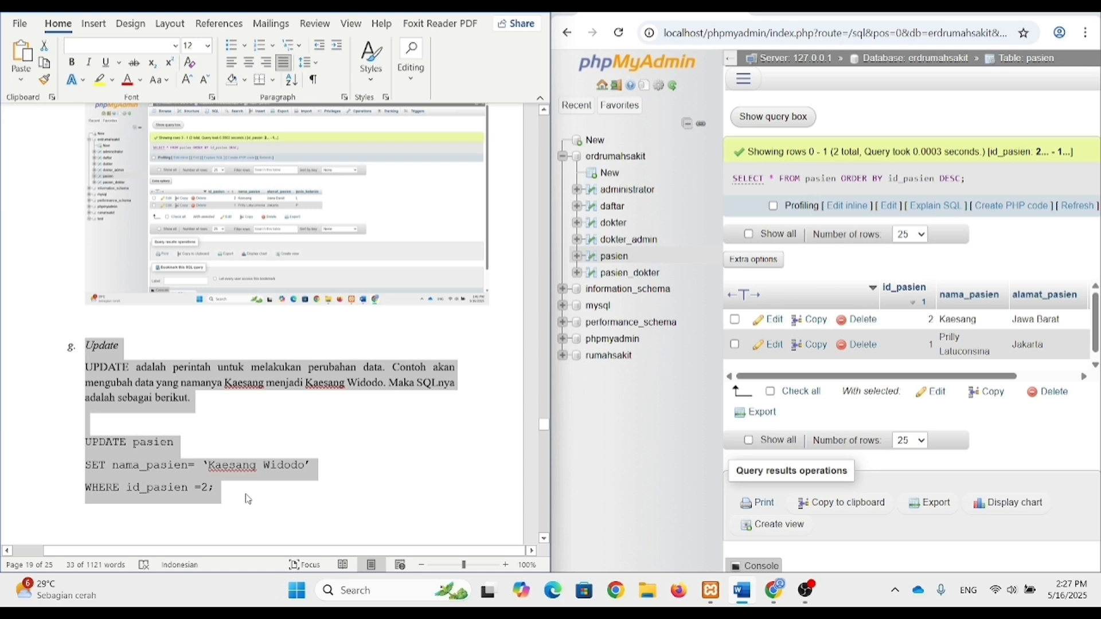
left_click(248, 499)
scroll(248, 499, "down", 3)
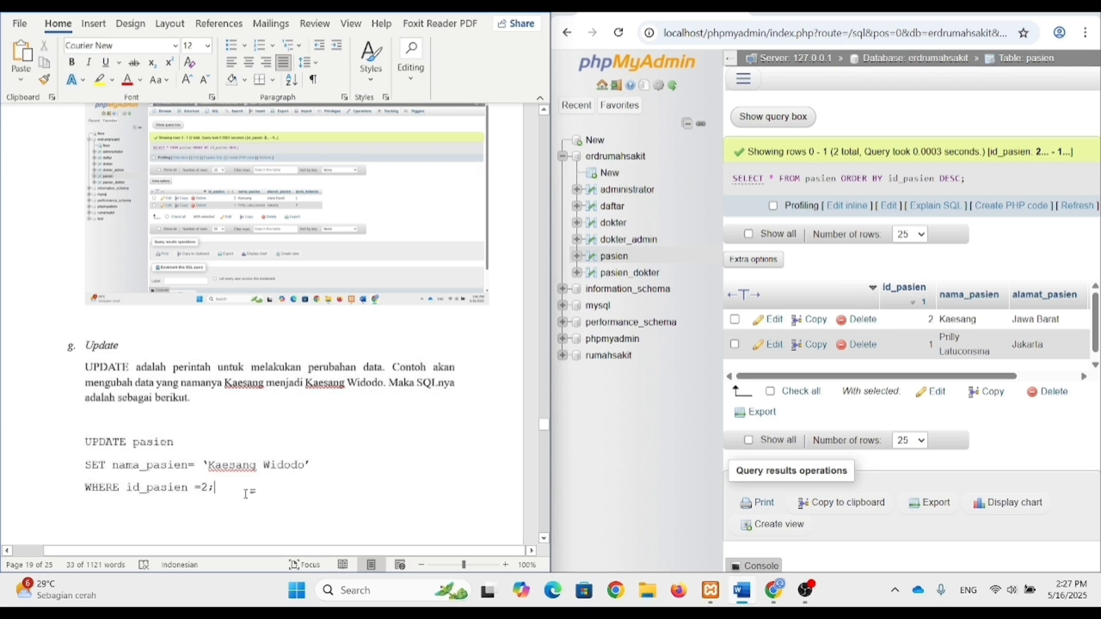
left_click_drag(79, 332, 260, 396)
key("ctrl+c")
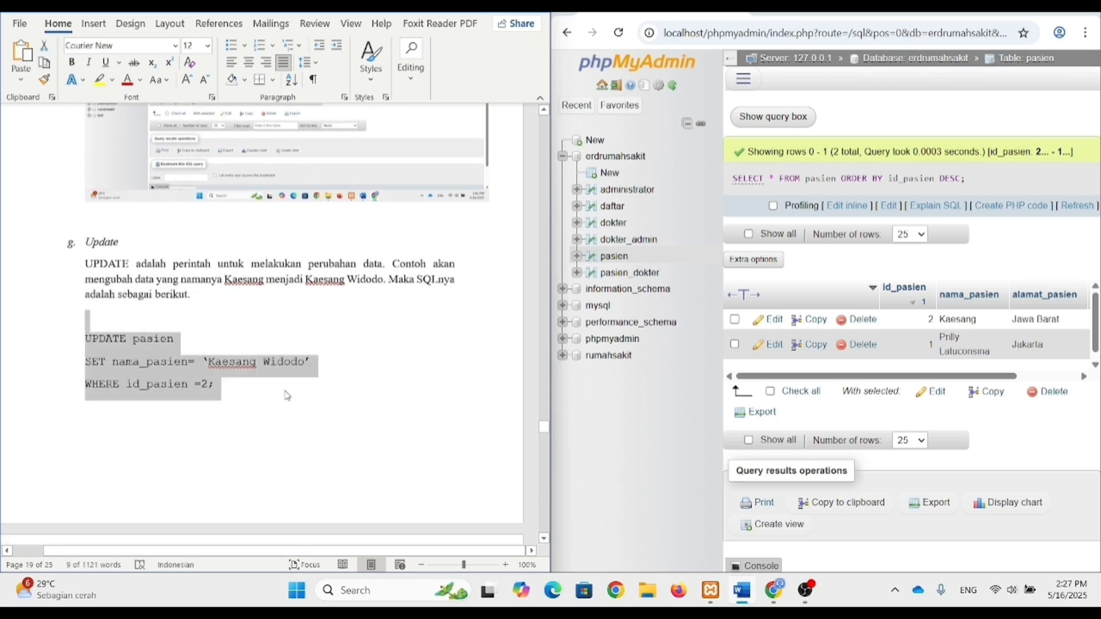
left_click(436, 338)
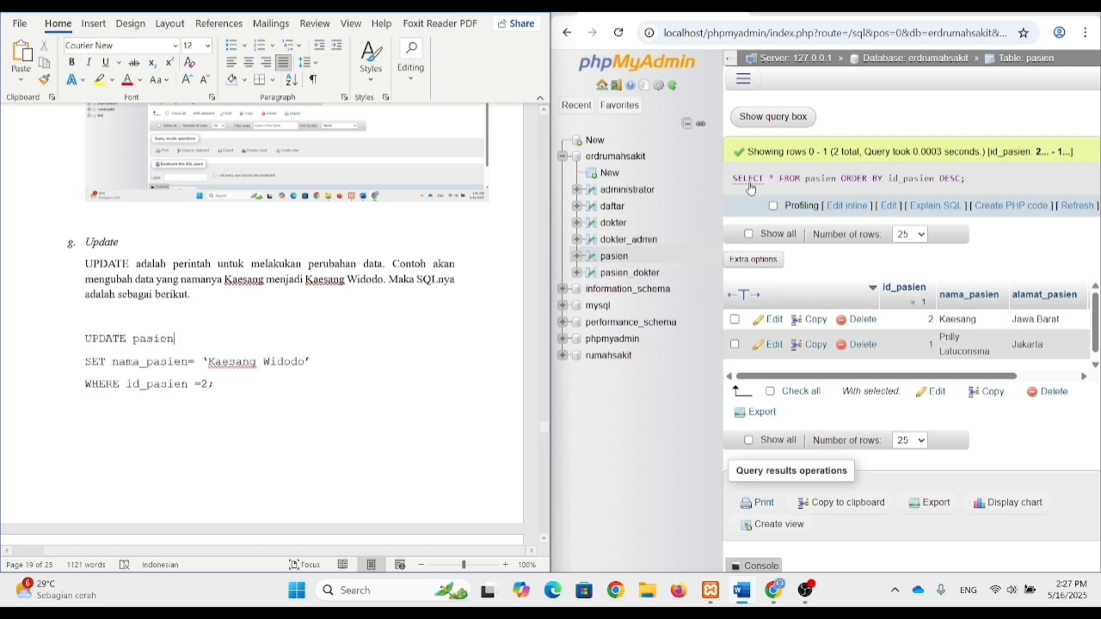
Step: Replace the ORDER BY query with the copied UPDATE pasien statement that sets nama_pasien for id_pasien 2 and run it
left_click(888, 206)
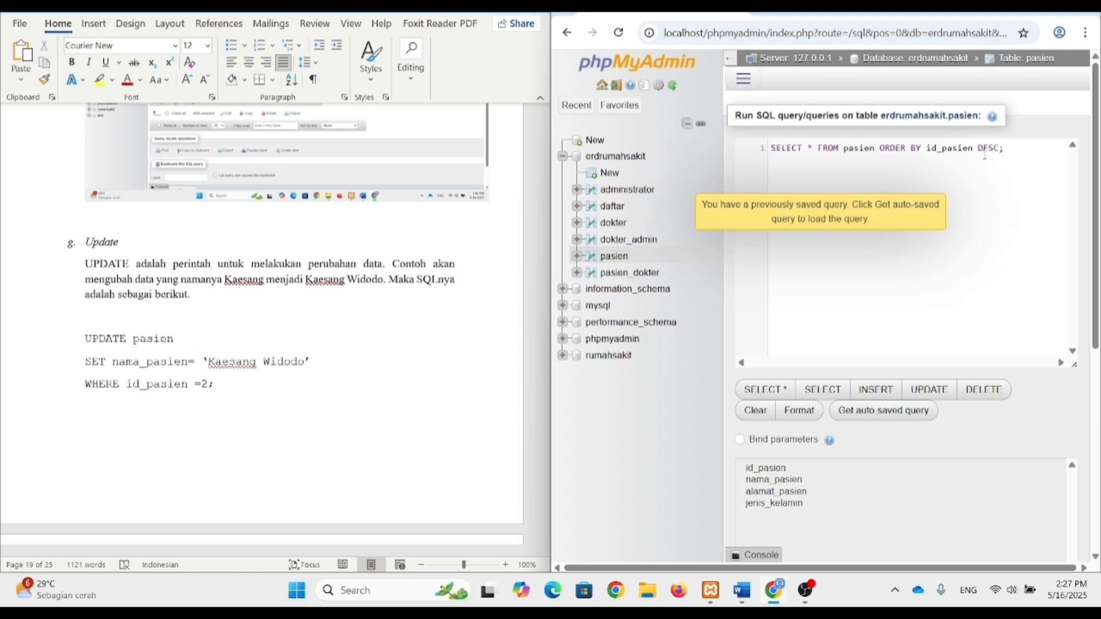
left_click_drag(1016, 150, 766, 155)
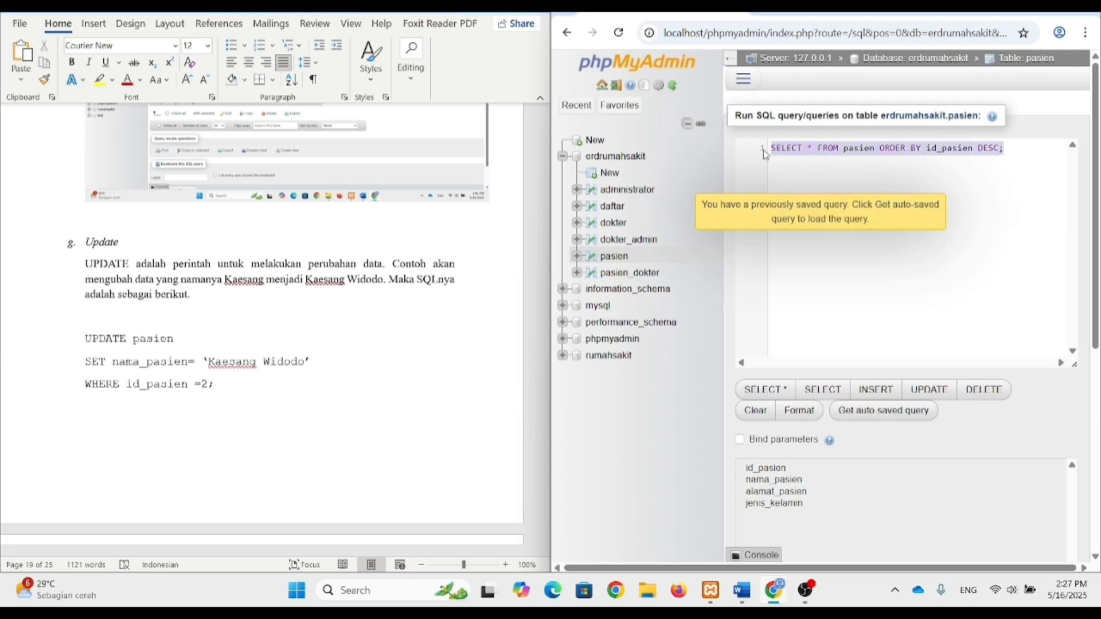
key("ctrl+v")
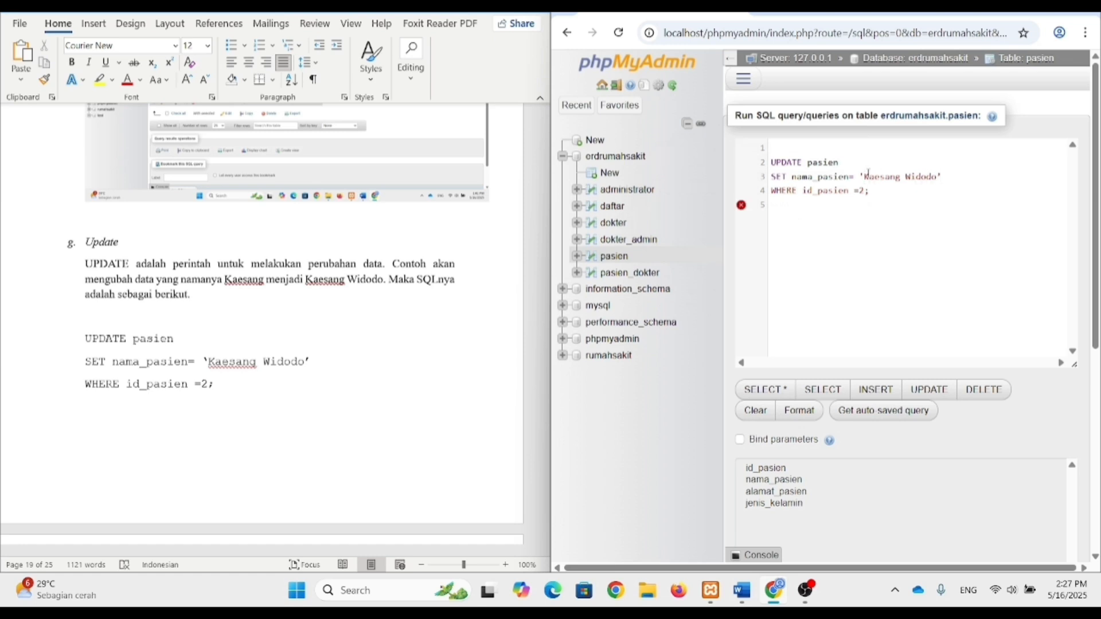
scroll(868, 174, "down", 6)
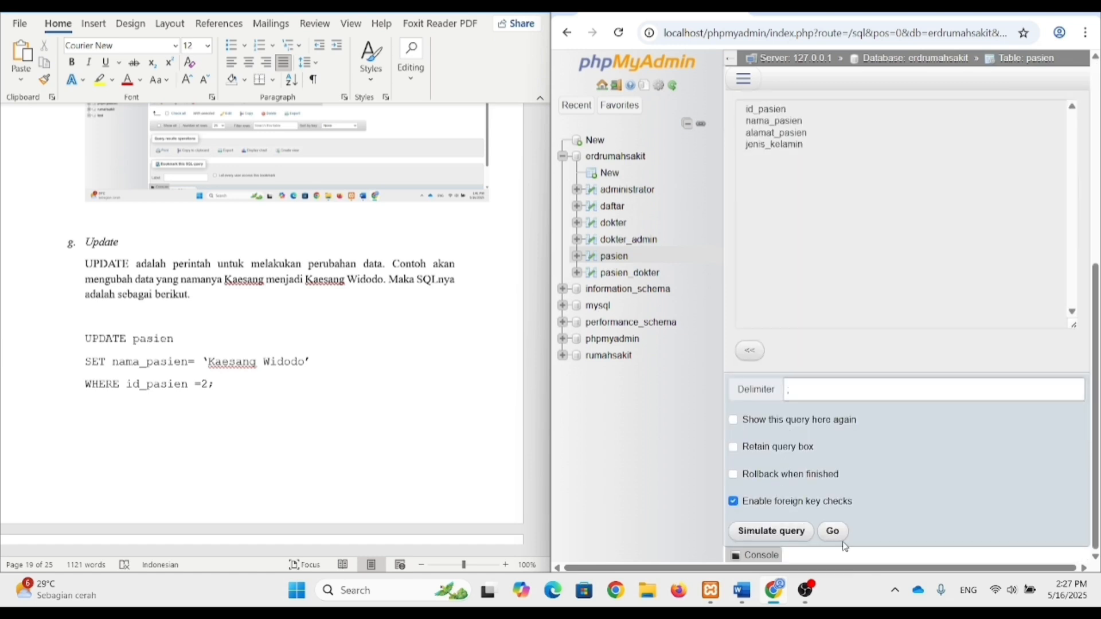
left_click(835, 531)
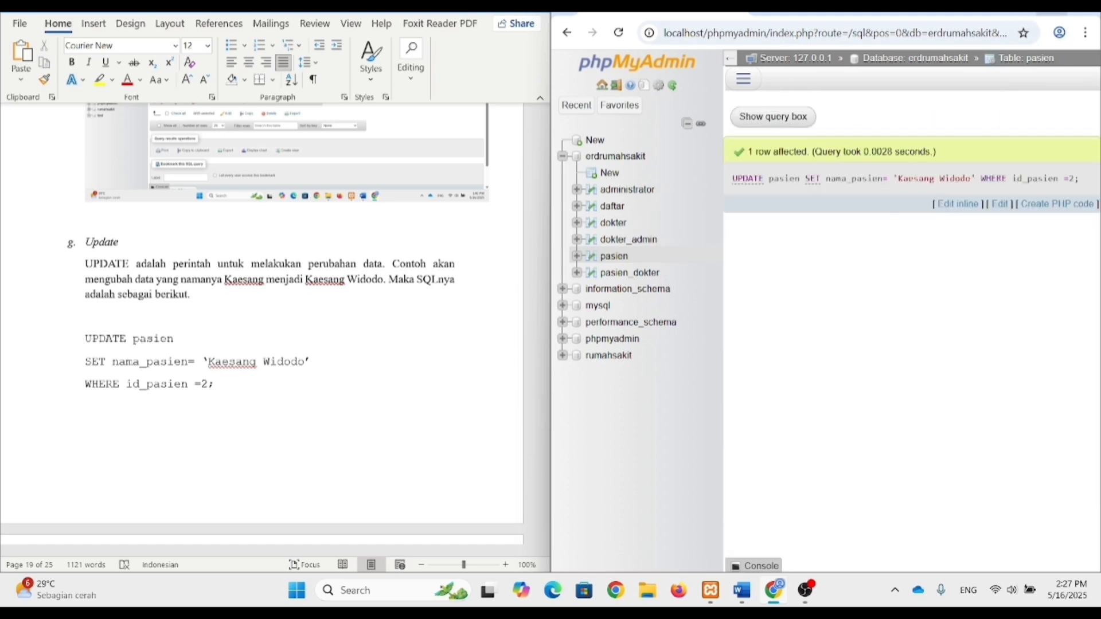
Step: Browse the pasien table in a full-size window and check the nama_pasien value of the record with id_pasien 2
left_click(1052, 8)
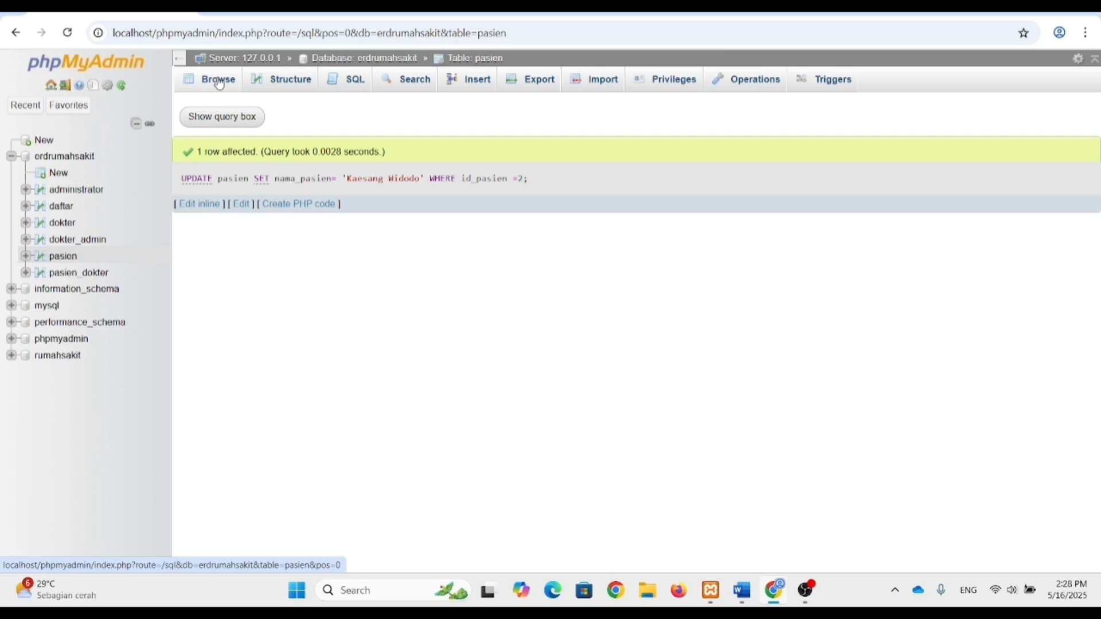
left_click(220, 83)
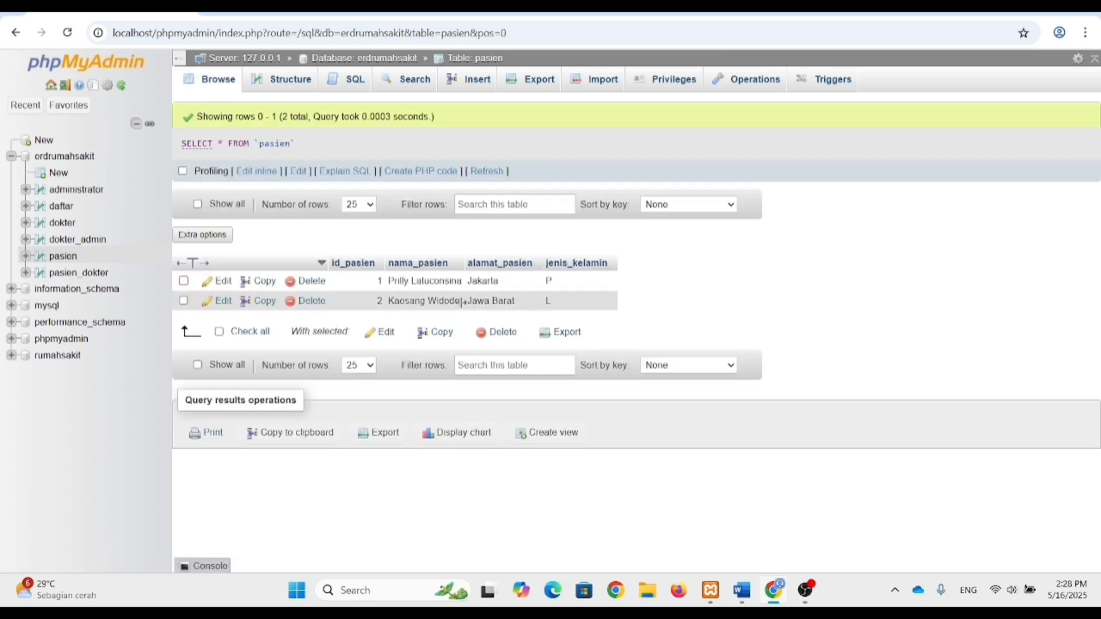
left_click_drag(460, 304, 177, 263)
left_click_drag(385, 301, 396, 302)
left_click(396, 303)
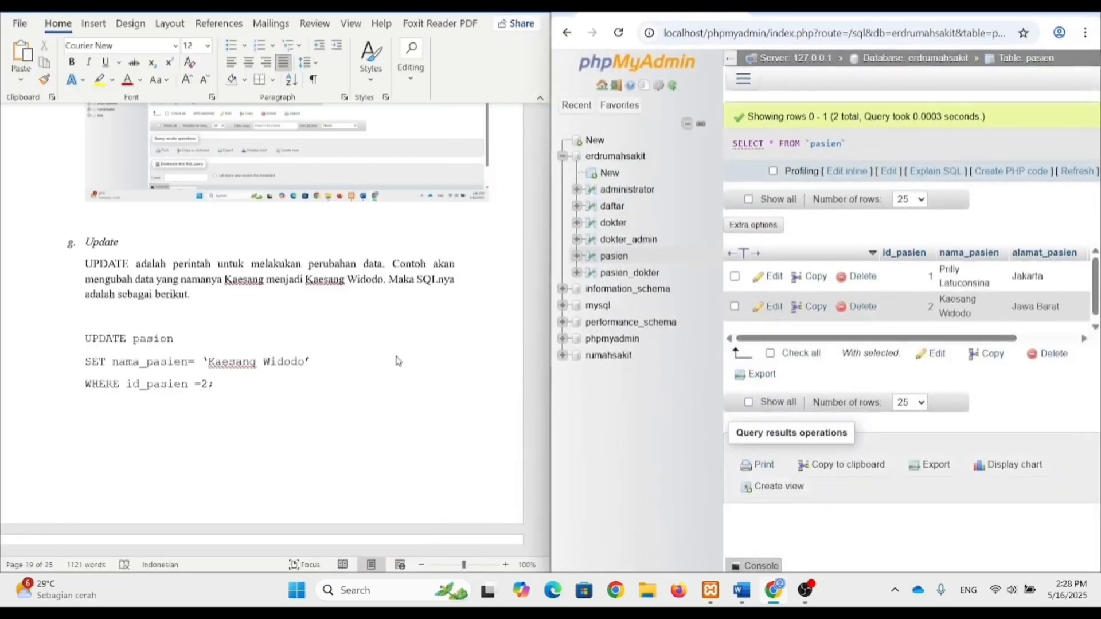
Step: Read the guide's Delete section and copy the statement DELETE FROM pasien Where id_pasien=2;
scroll(266, 361, "down", 4)
scroll(266, 362, "down", 6)
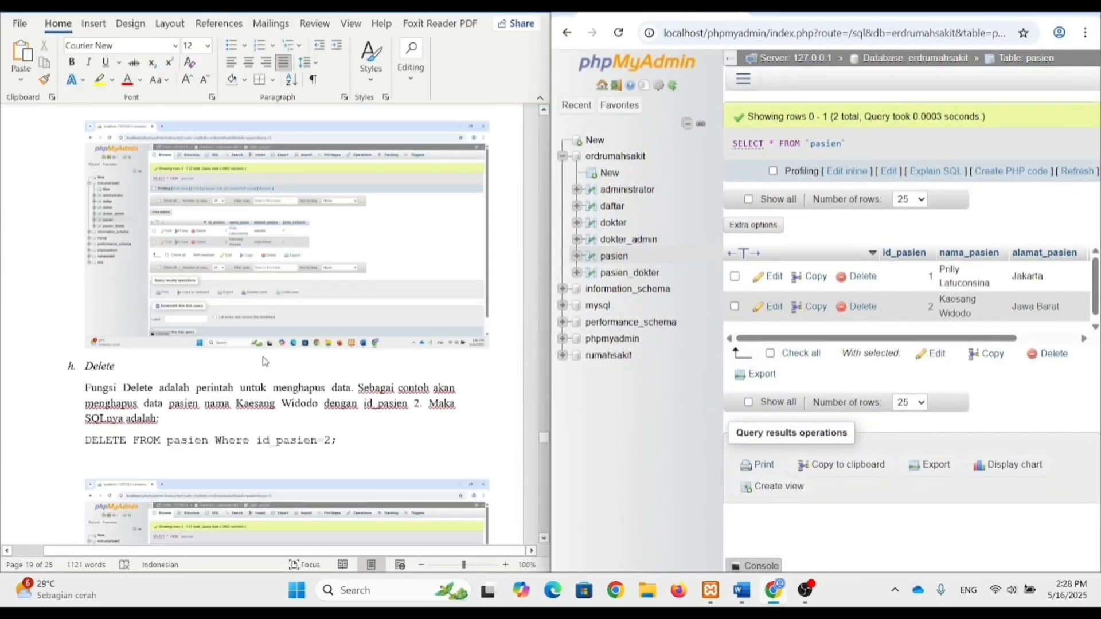
left_click(85, 307)
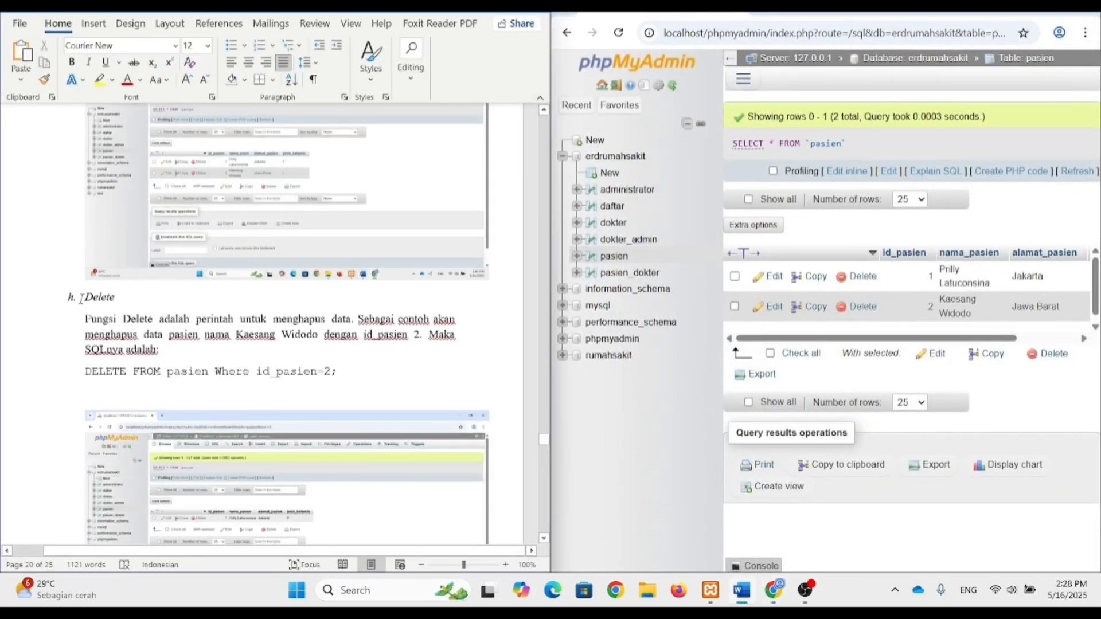
left_click_drag(85, 297, 354, 373)
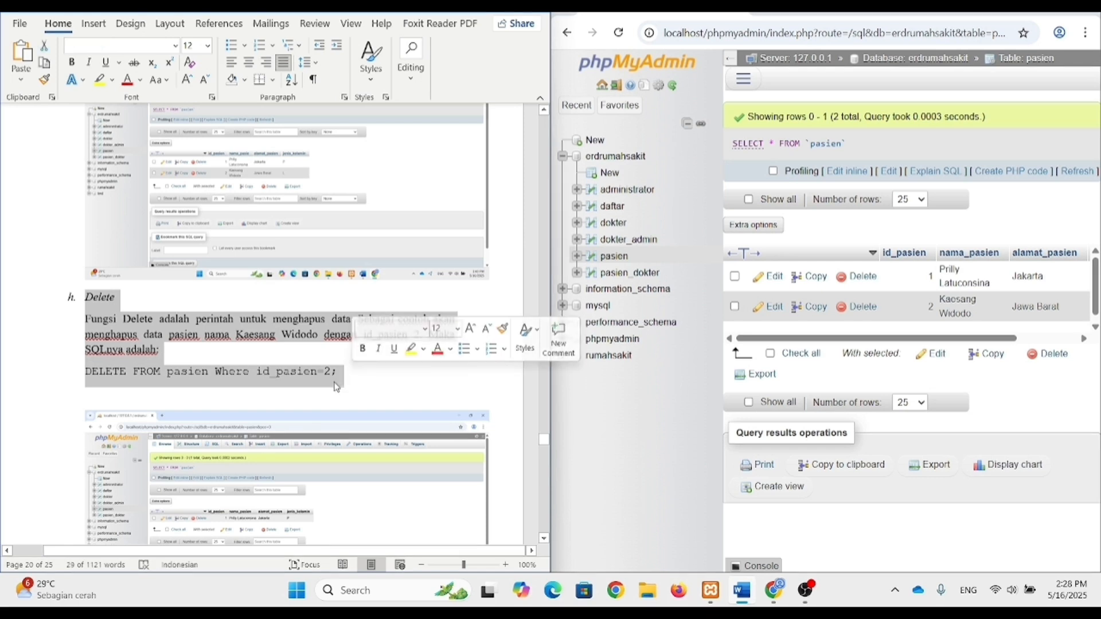
left_click(336, 365)
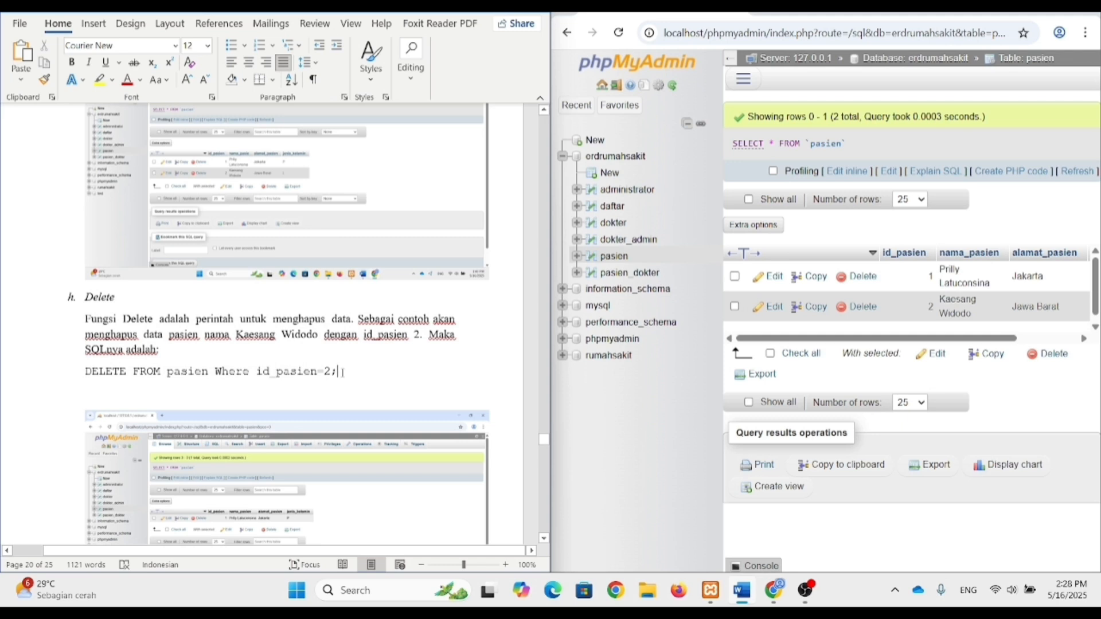
left_click_drag(339, 372, 98, 375)
key("ctrl+c")
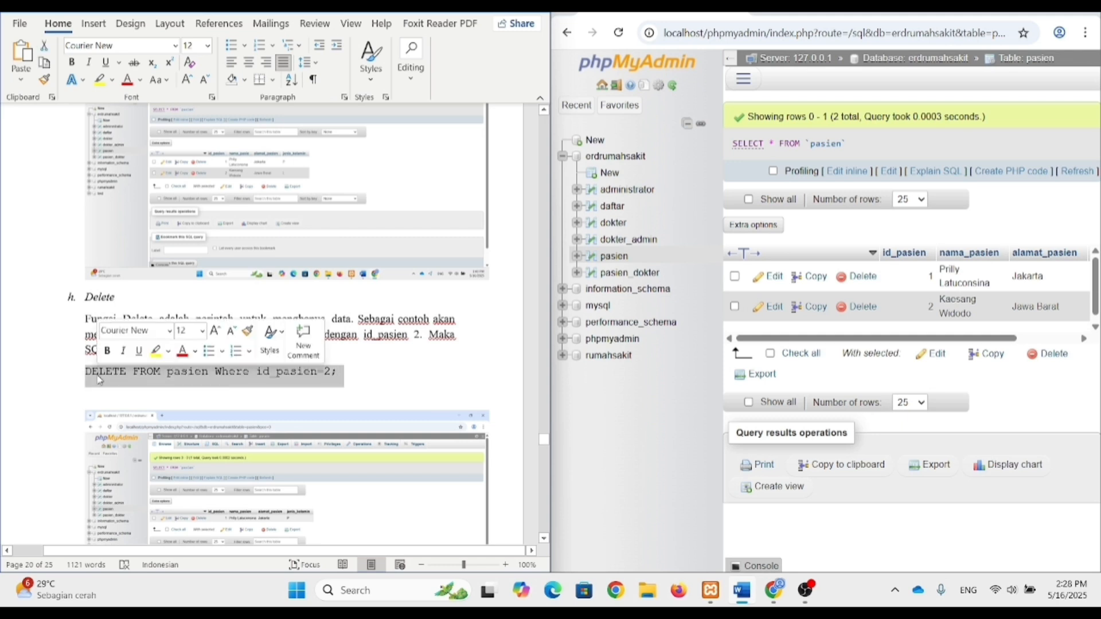
left_click(431, 362)
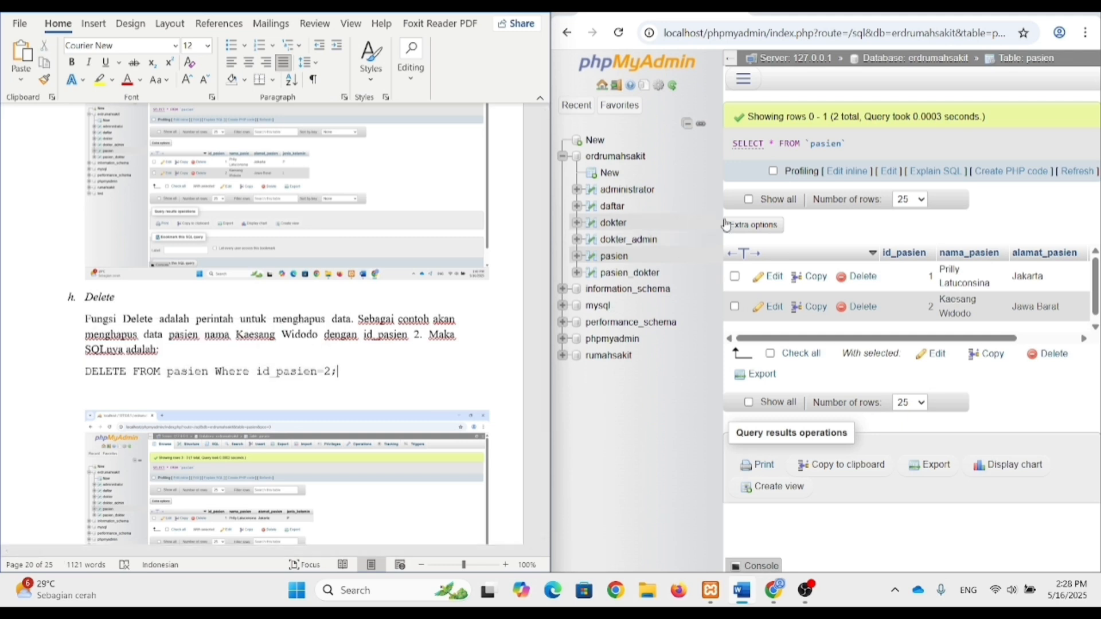
Step: Replace the pasien query with the copied DELETE FROM pasien Where id_pasien=2; and run it, confirming the deletion
left_click(893, 172)
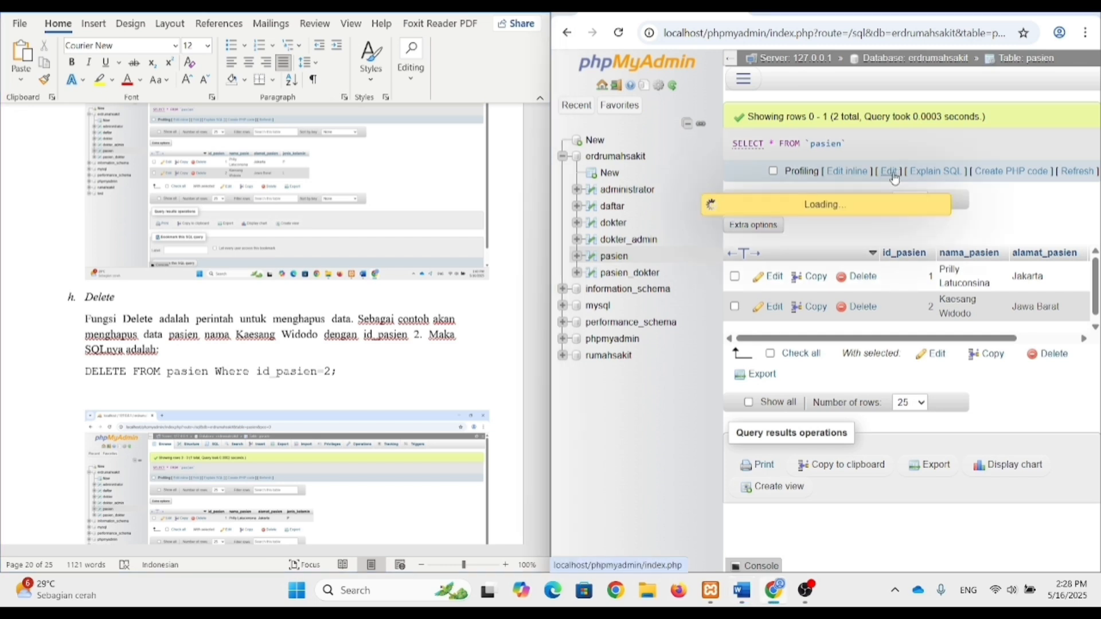
left_click_drag(888, 149, 765, 152)
key("ctrl+v")
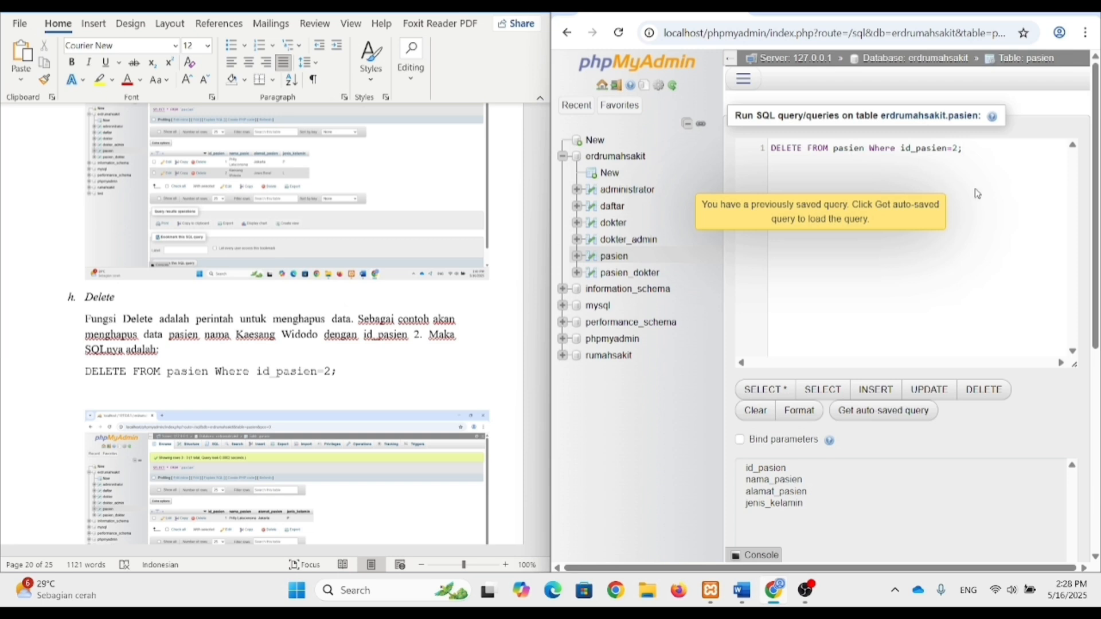
scroll(780, 486, "down", 5)
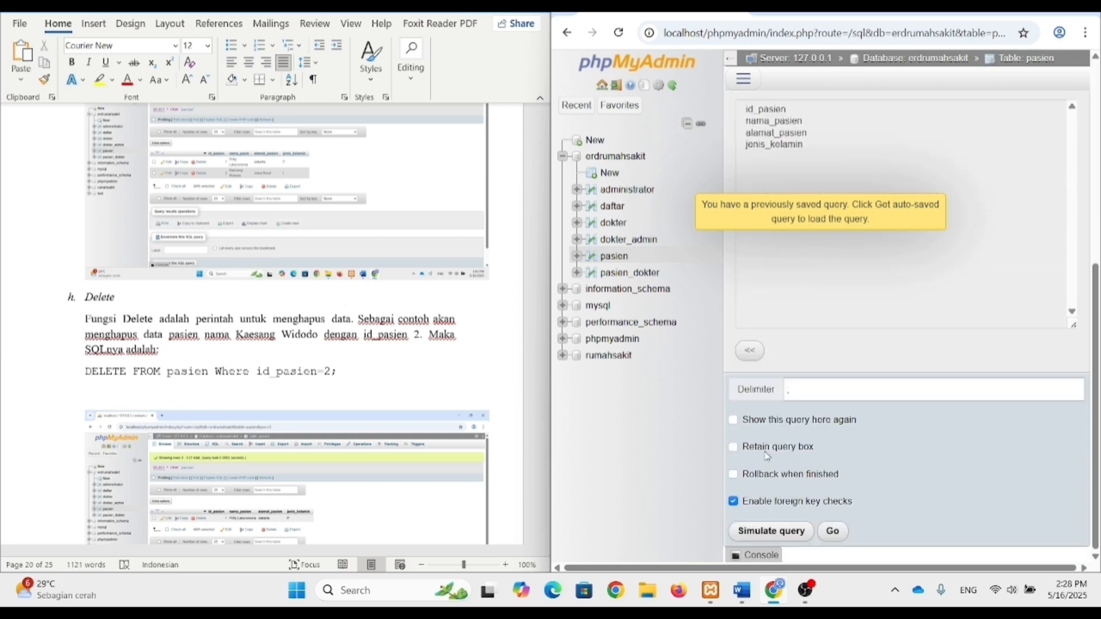
left_click(831, 532)
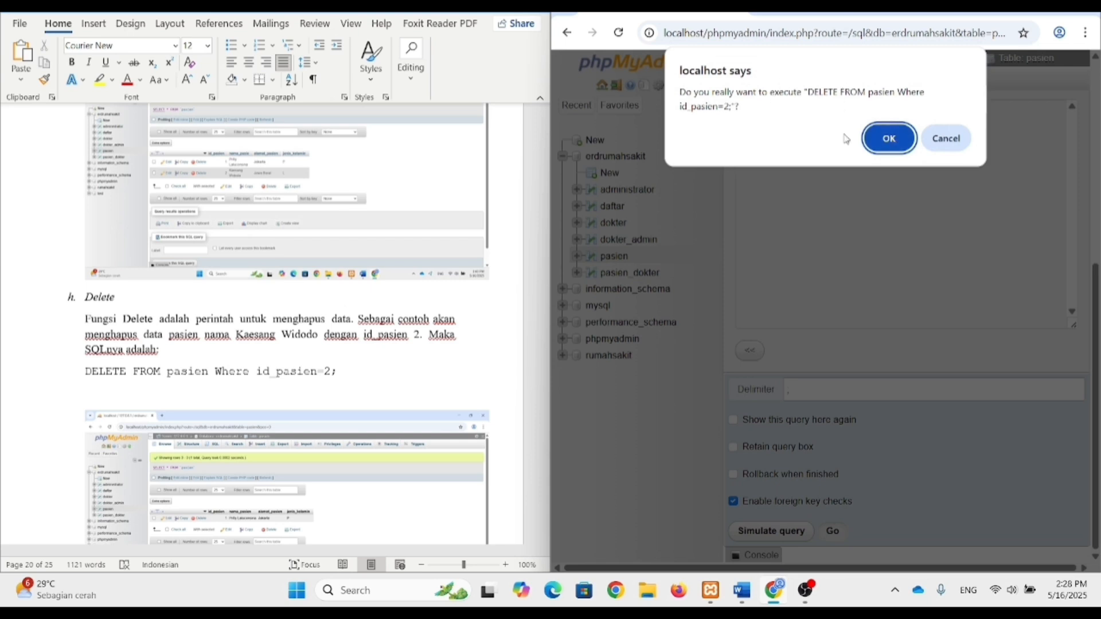
left_click(886, 138)
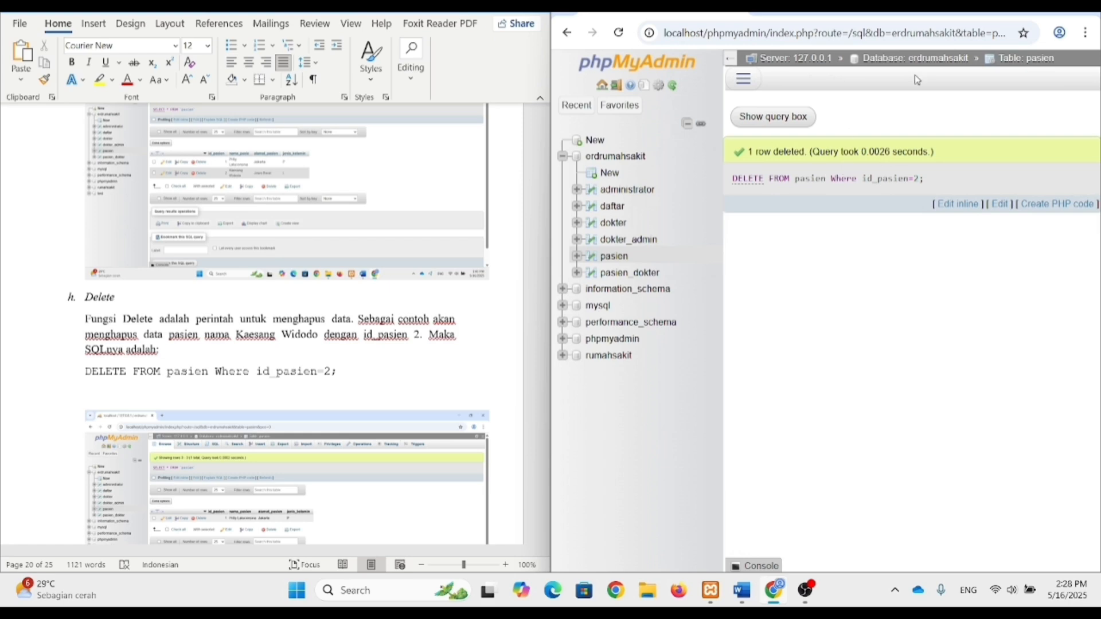
Step: Browse the pasien table in a full-size window to check its remaining records, and return to the side-by-side view with the guide
left_click(1051, 10)
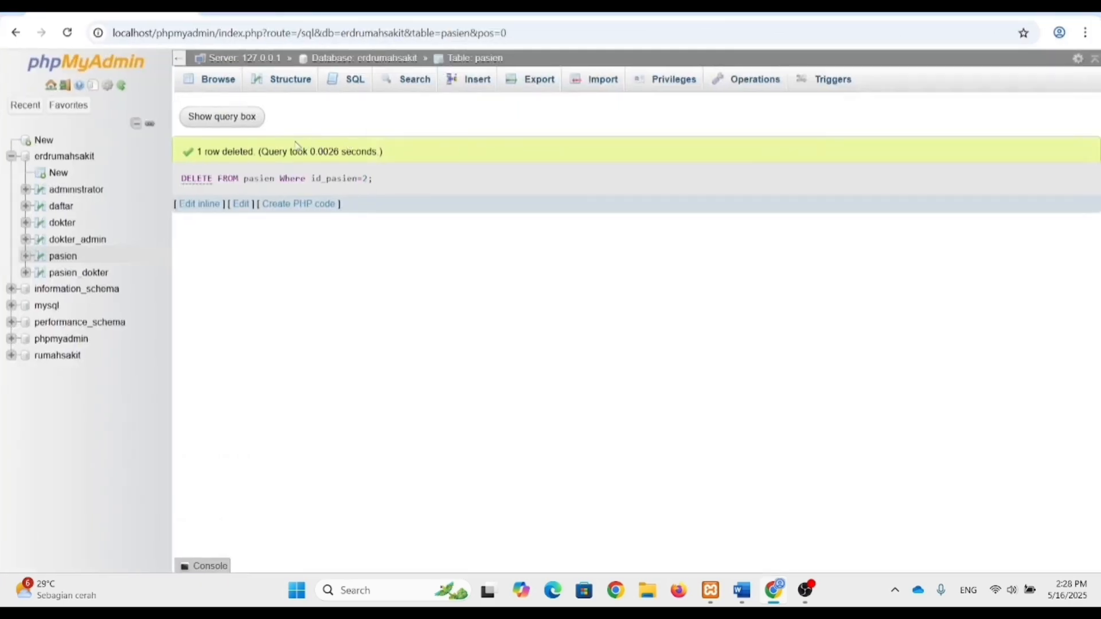
left_click(217, 91)
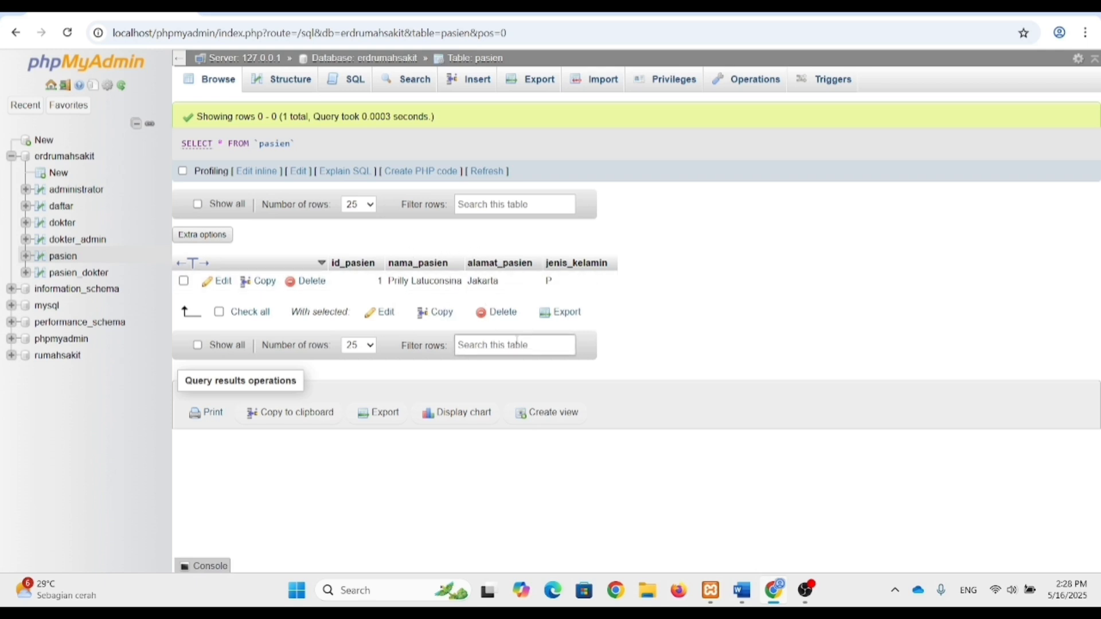
key("alt")
key("super+Right")
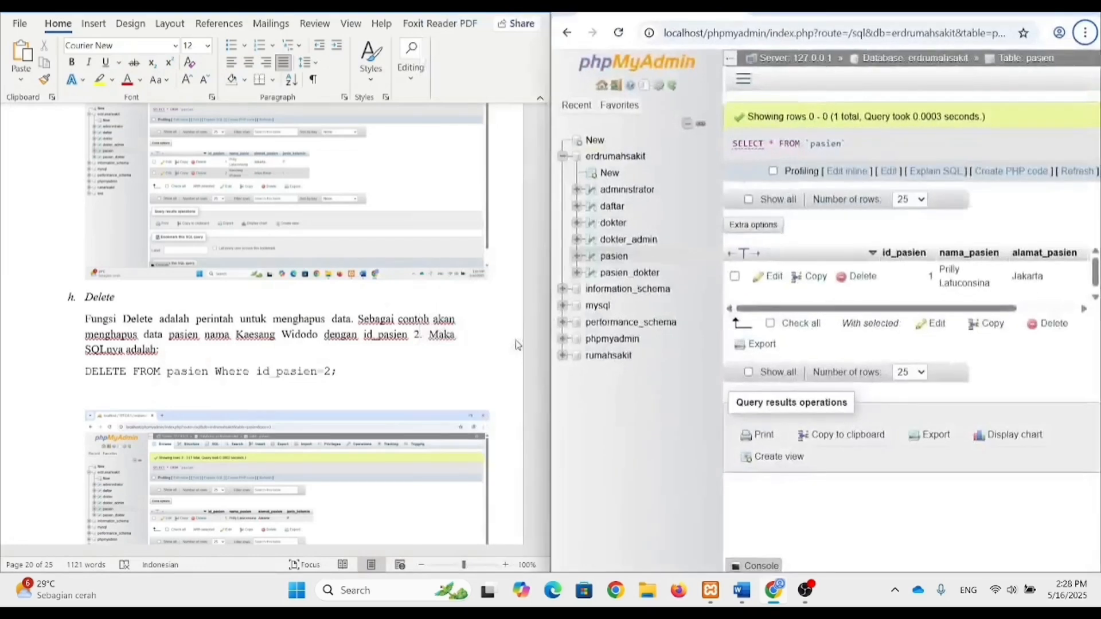